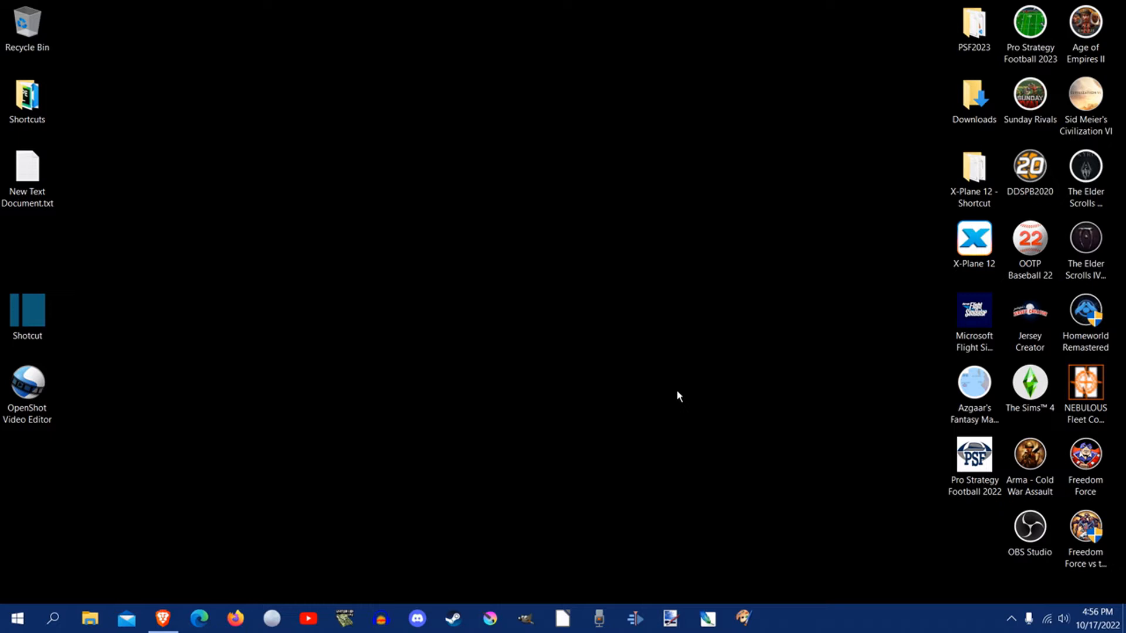
Step: Switch to the Brave browser and search Google Images for "spongebob png transparent"
left_click(159, 616)
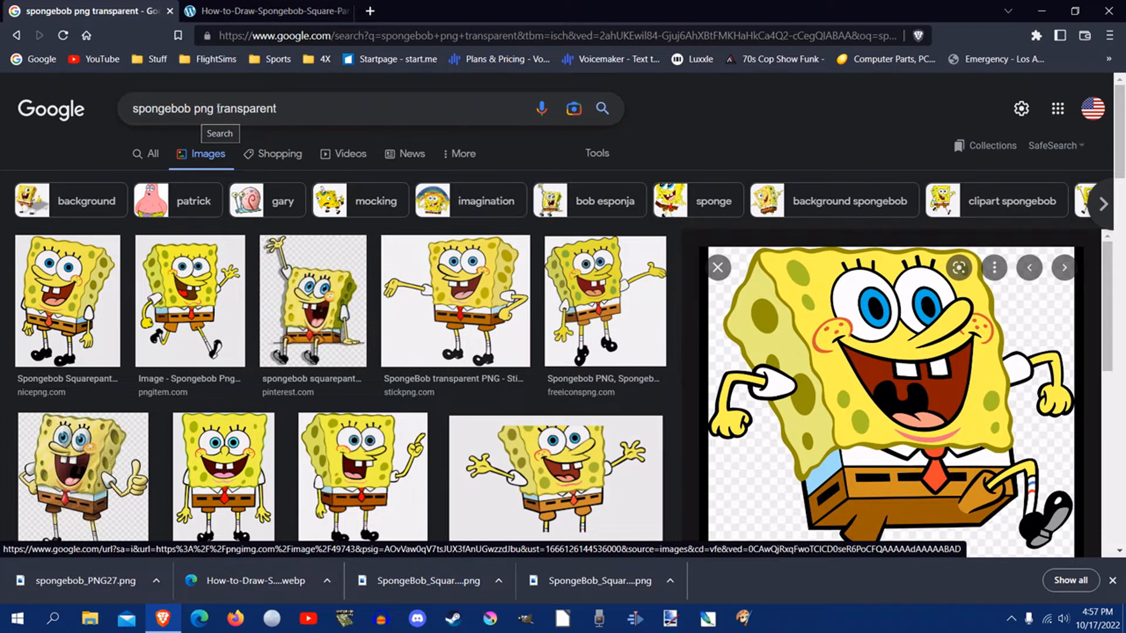
left_click_drag(284, 108, 193, 112)
key("BackSpace")
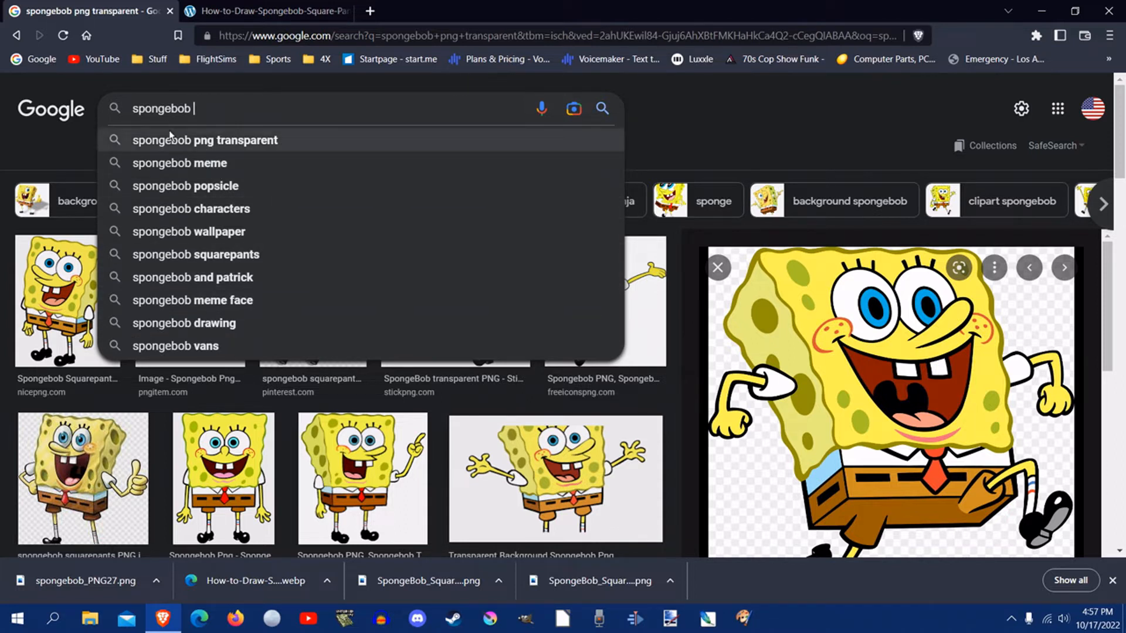
type("PNG")
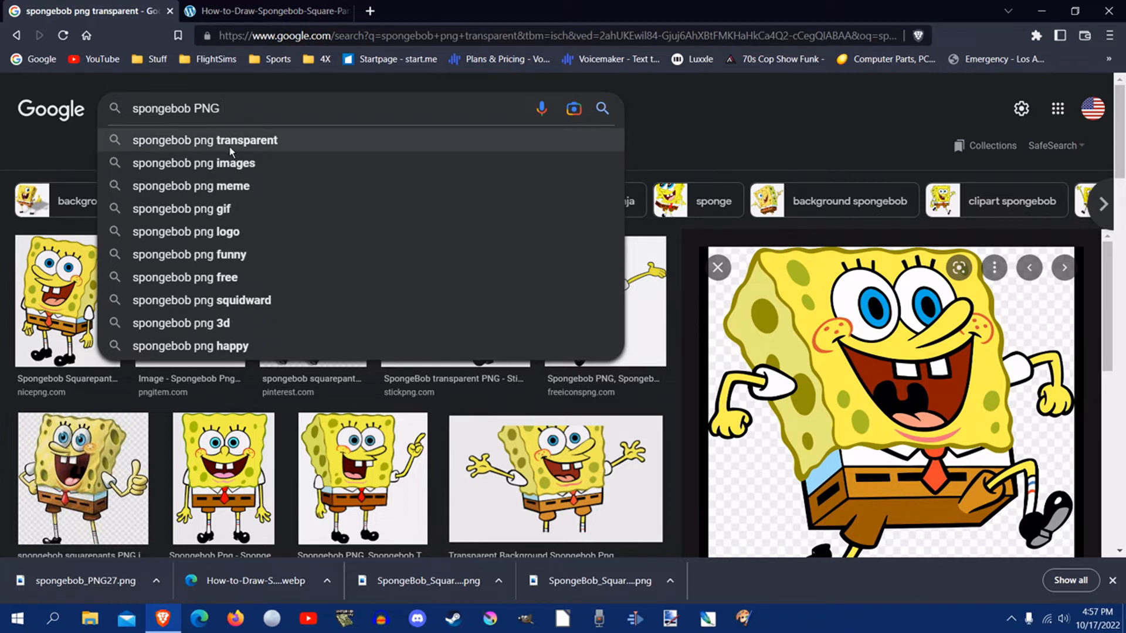
left_click(229, 146)
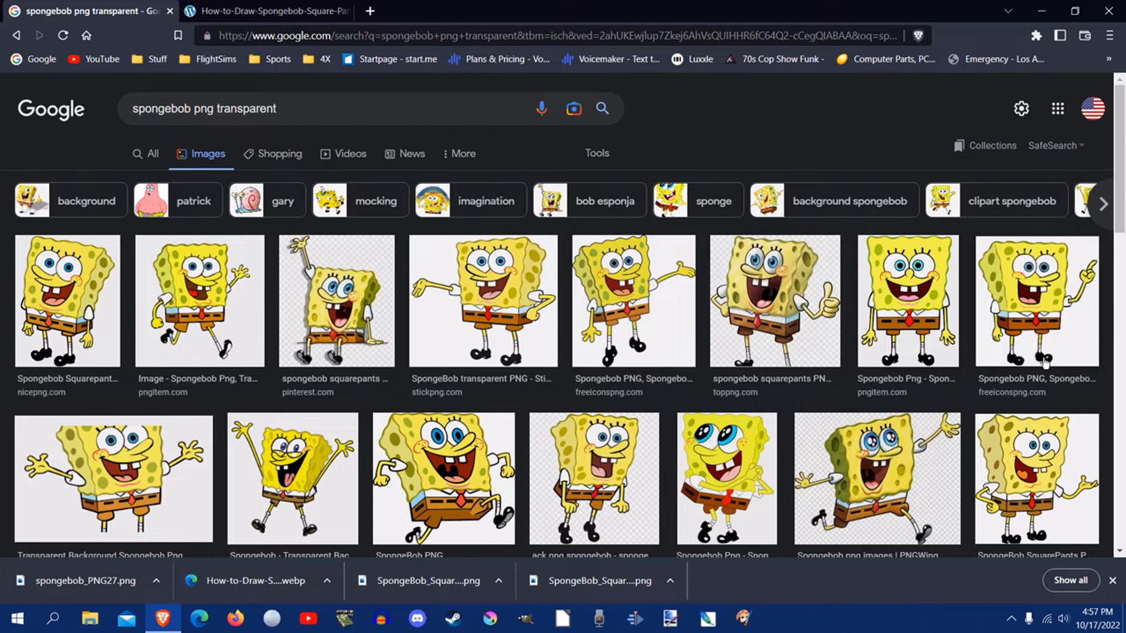
Step: Preview transparent SpongeBob image results, inspect one's toppng.com source page, and put the browser away
left_click(716, 495)
left_click(614, 472)
left_click(786, 349)
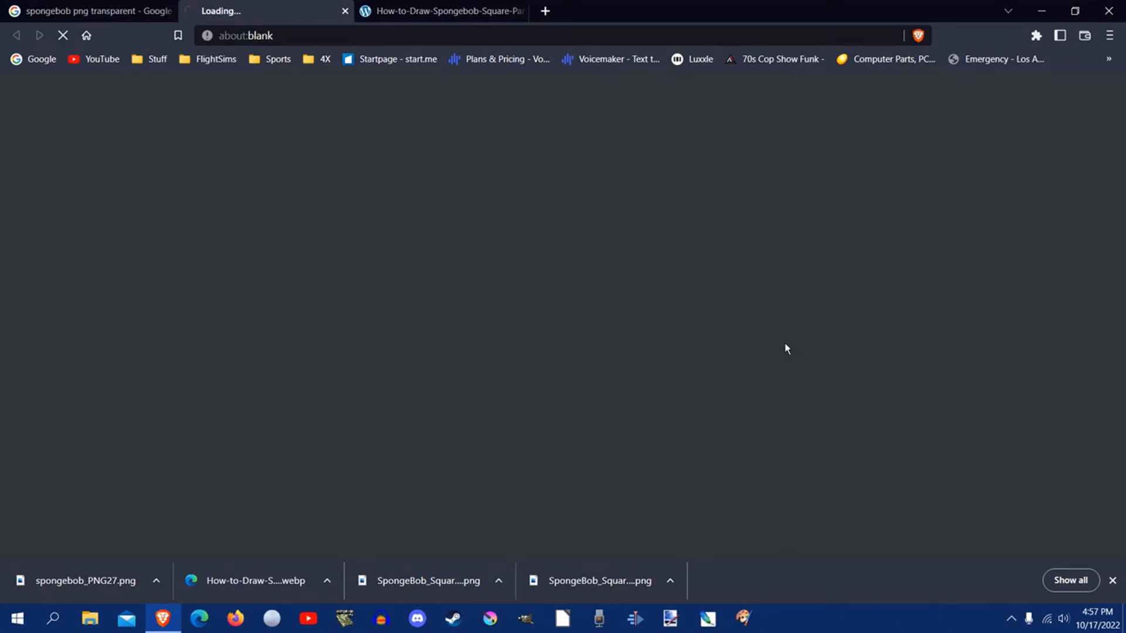
scroll(428, 298, "down", 5)
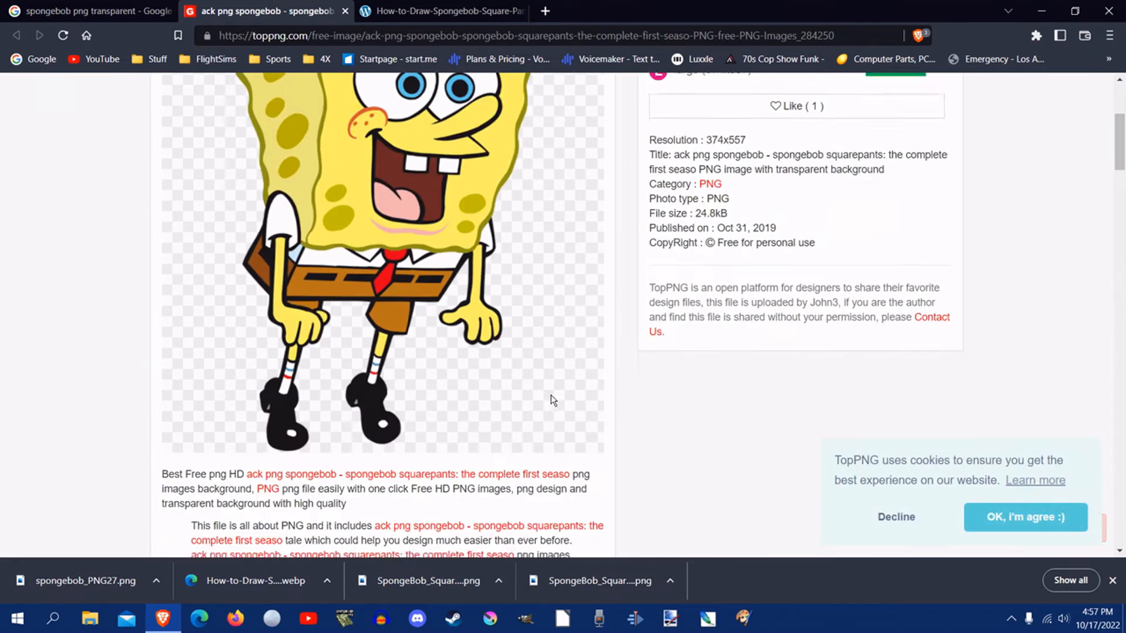
left_click(345, 10)
left_click(1041, 11)
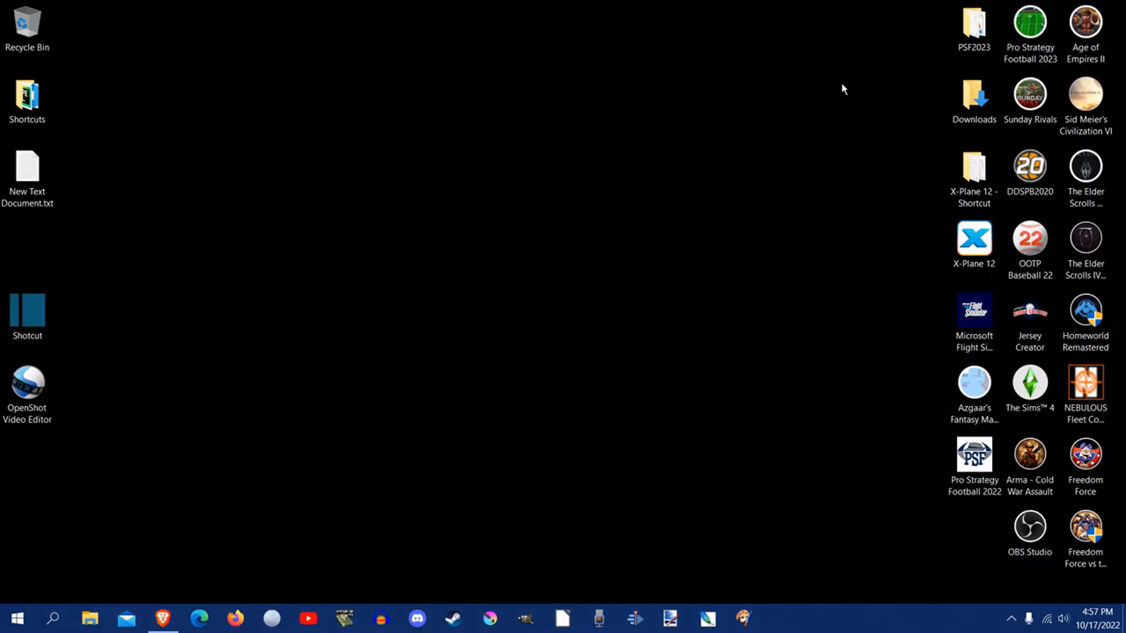
Step: Switch to paint.net and open spongebob_PNG27.png from the Downloads folder in place of the blank image
left_click(670, 618)
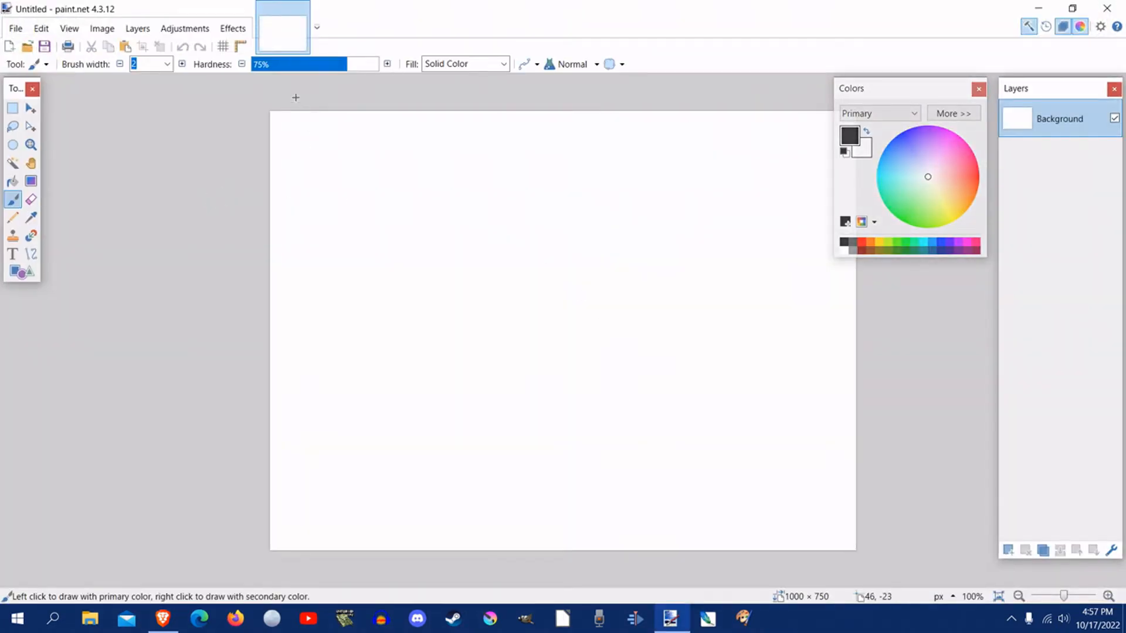
left_click(301, 9)
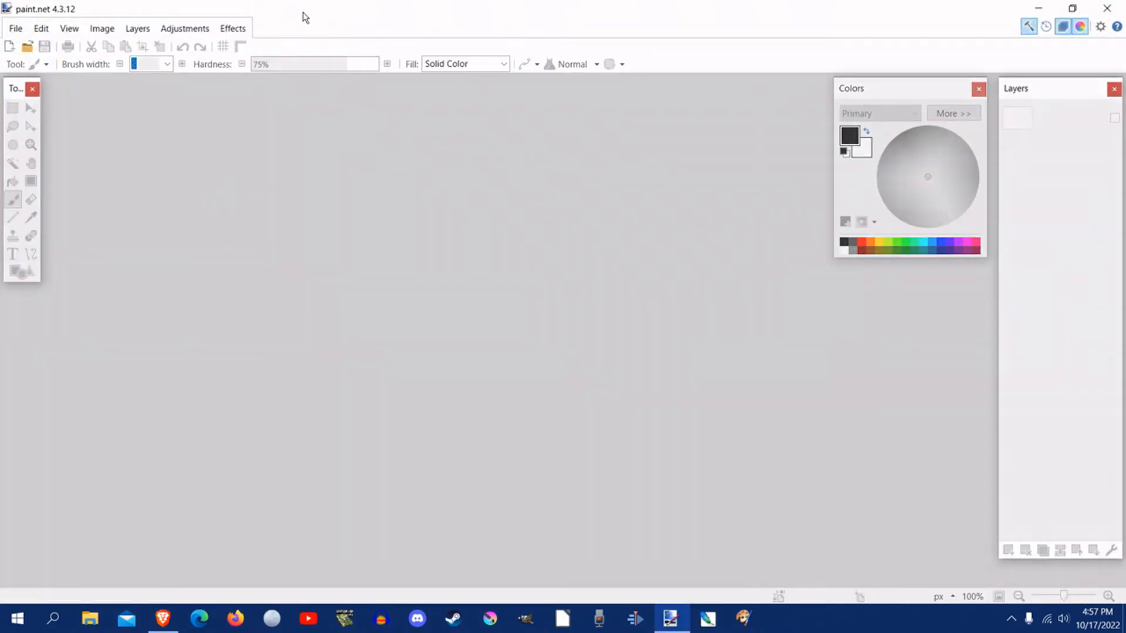
left_click(33, 51)
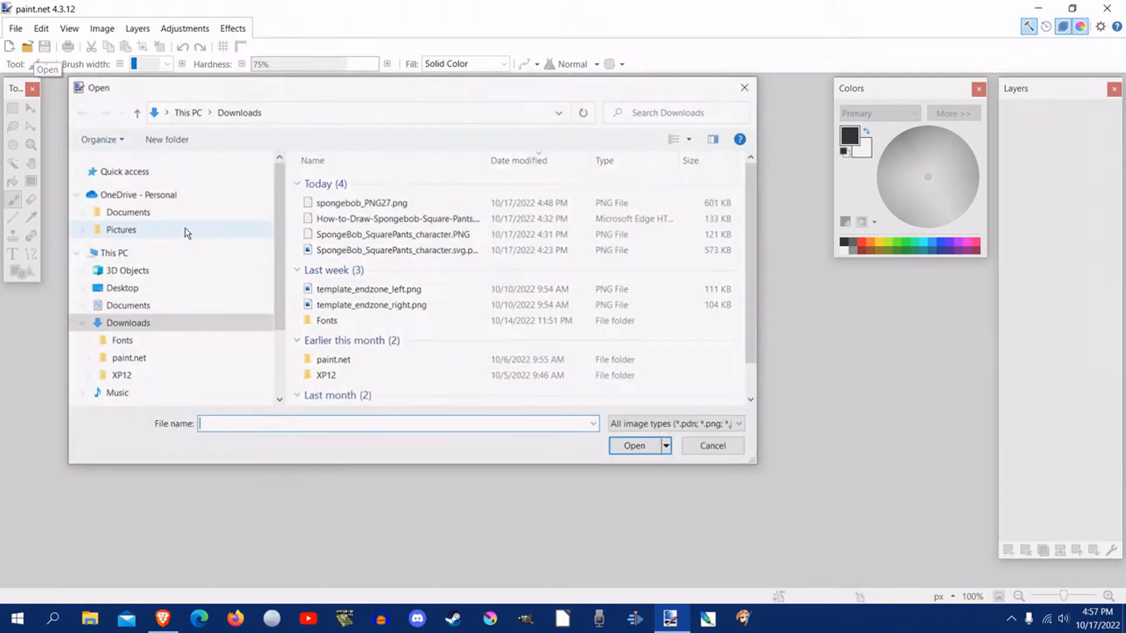
left_click(369, 206)
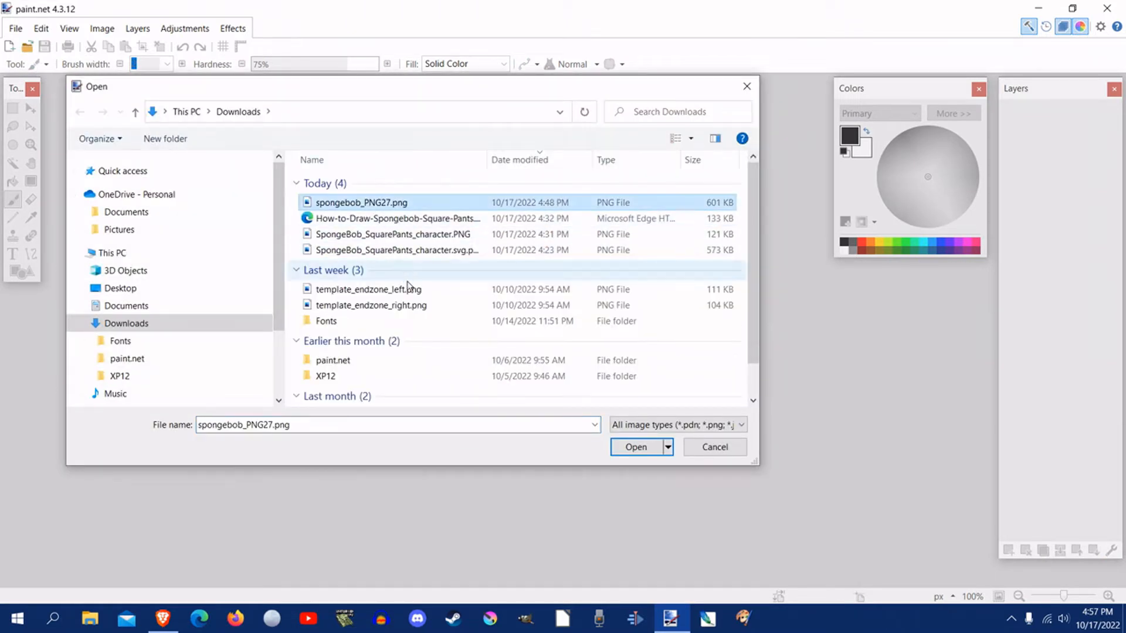
left_click(622, 455)
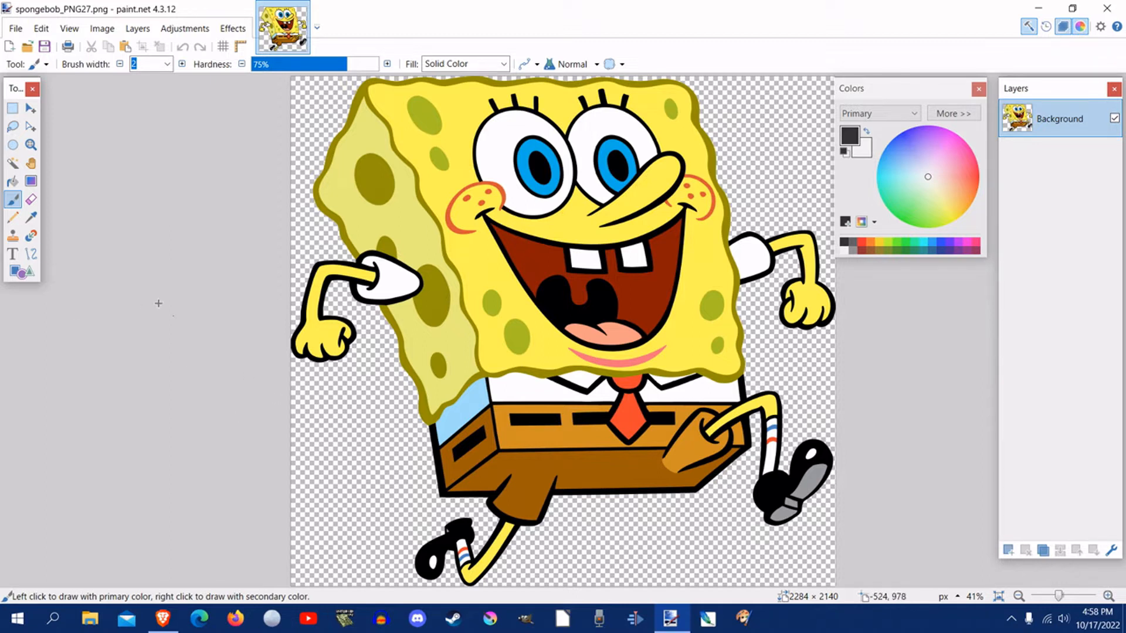
Step: Check the transparent areas around SpongeBob by selecting each with a low-tolerance Magic Wand, and clear the selection
left_click(12, 162)
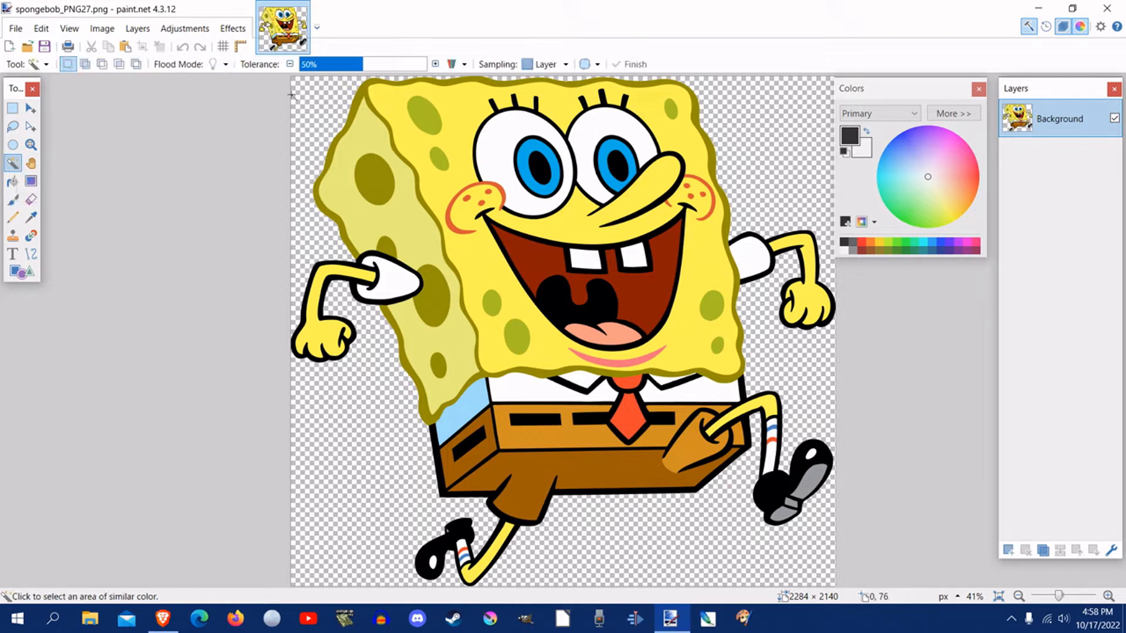
left_click_drag(354, 68, 311, 67)
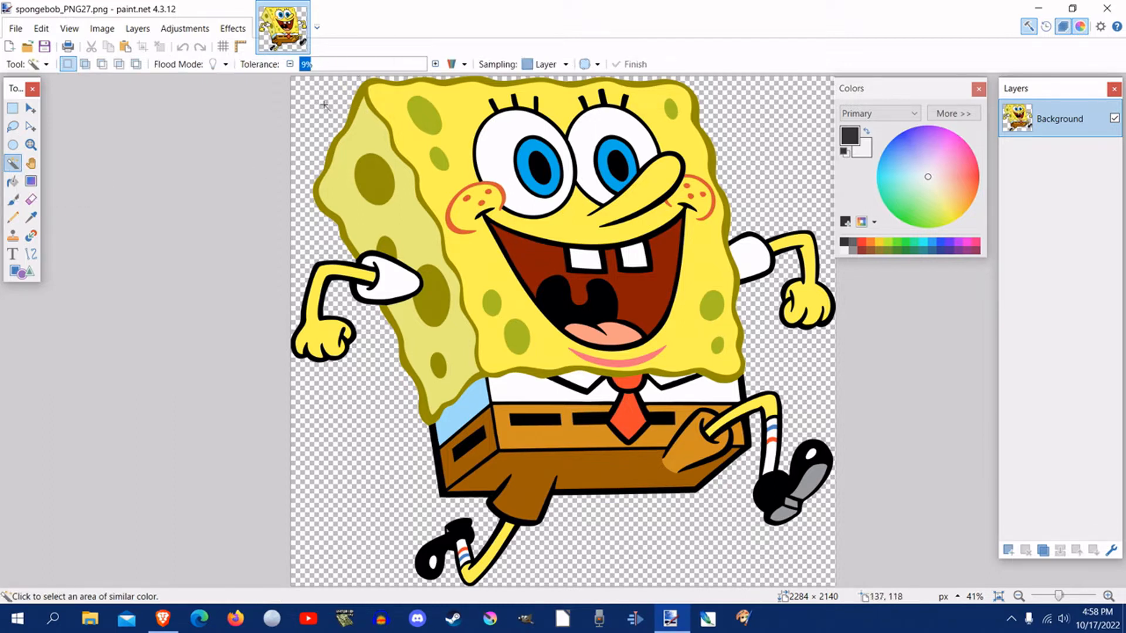
left_click(304, 66)
left_click(317, 120)
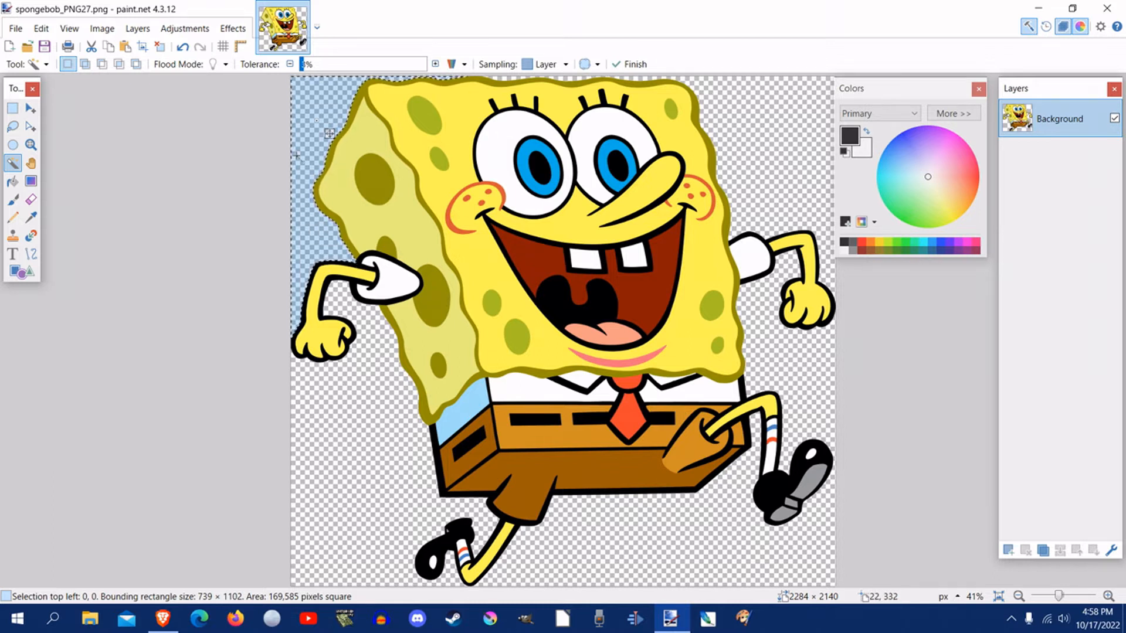
left_click(746, 107)
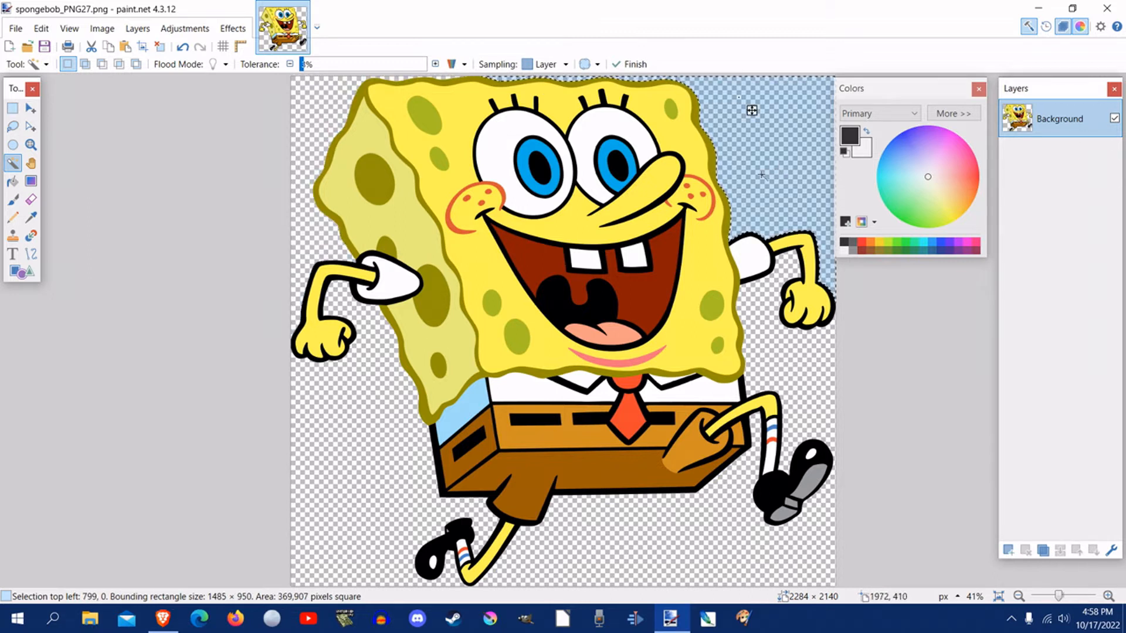
left_click(789, 373)
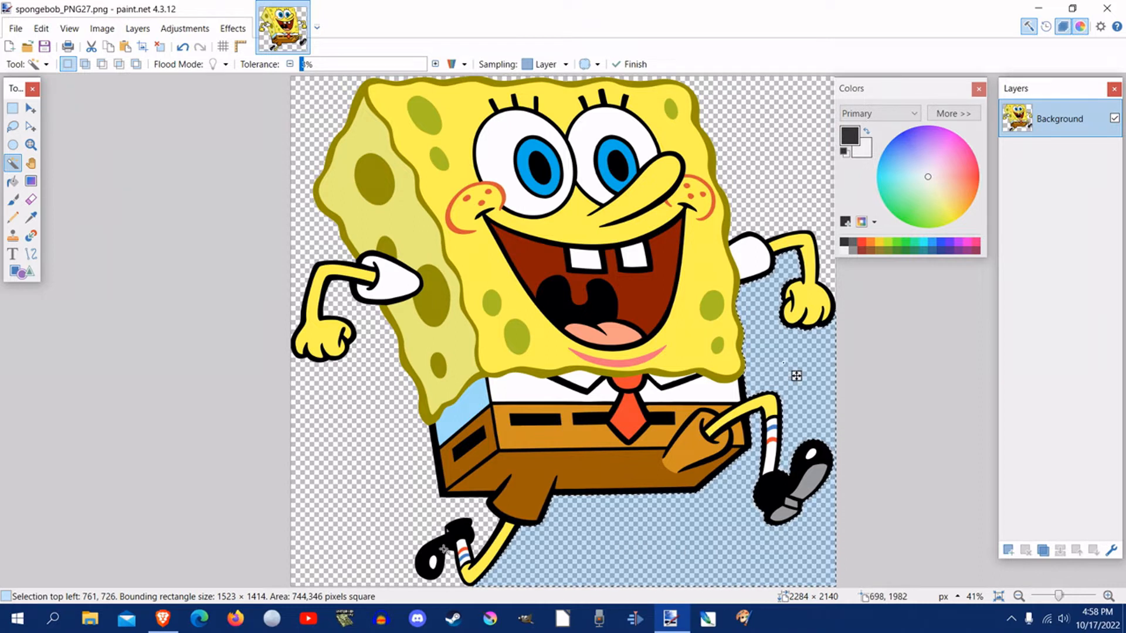
left_click(363, 533)
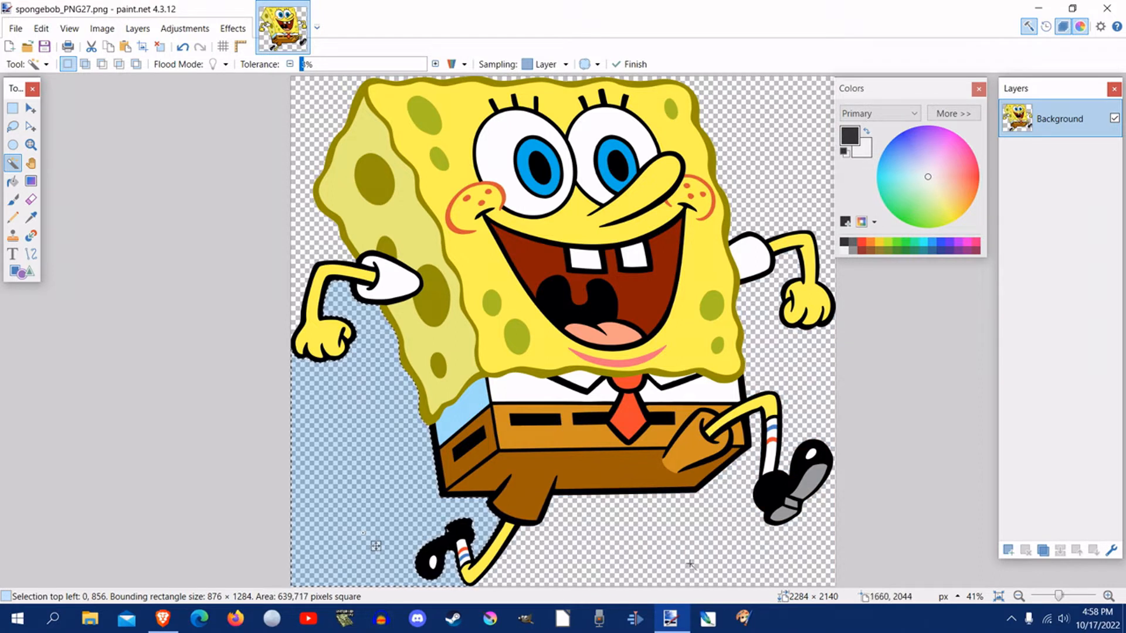
left_click(41, 28)
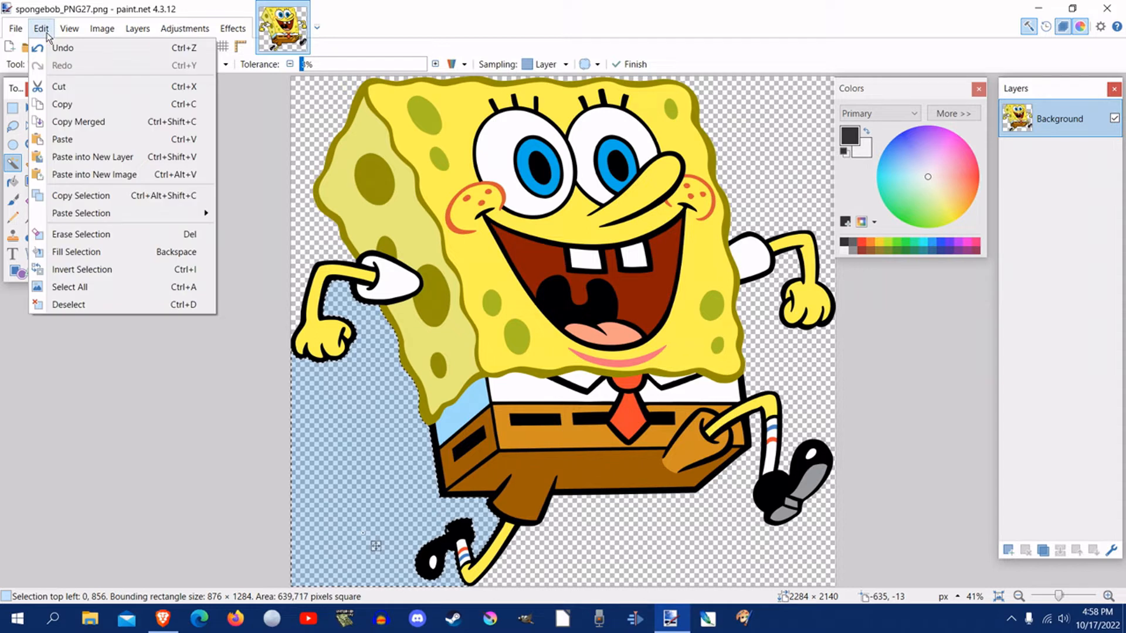
left_click(90, 303)
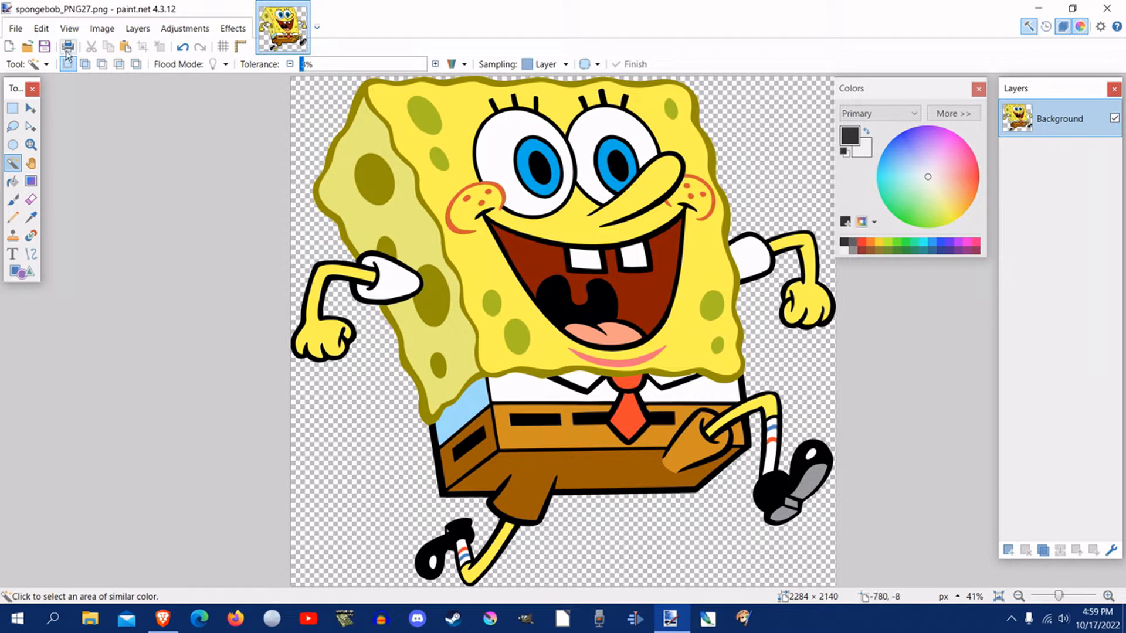
Step: Set up an image resize by percentage with Best Quality resampling
left_click(108, 34)
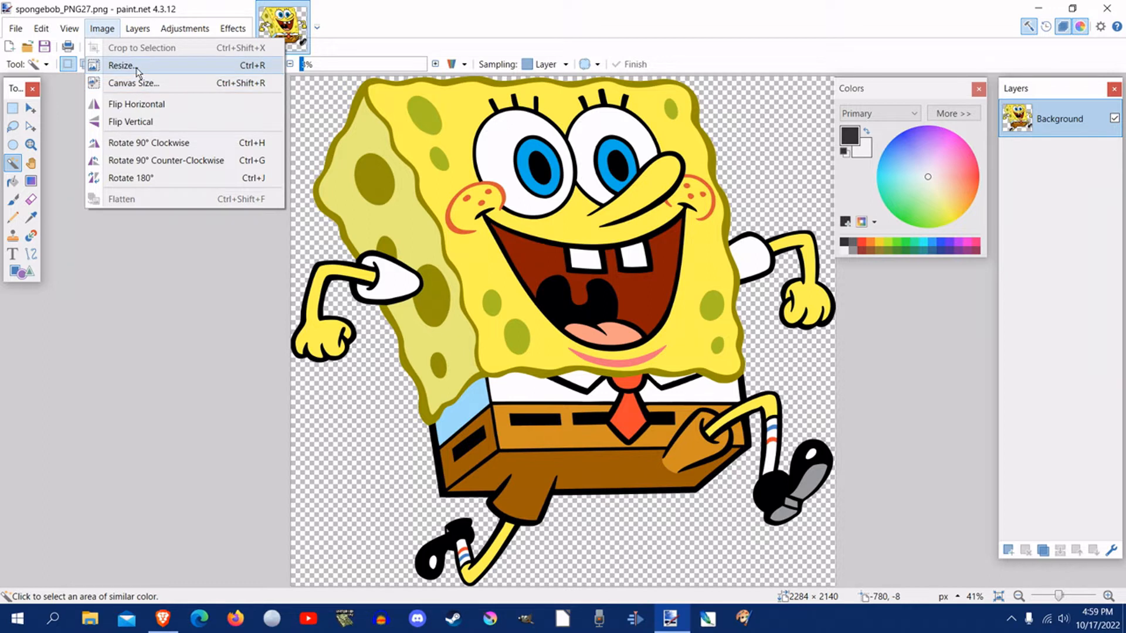
left_click(137, 68)
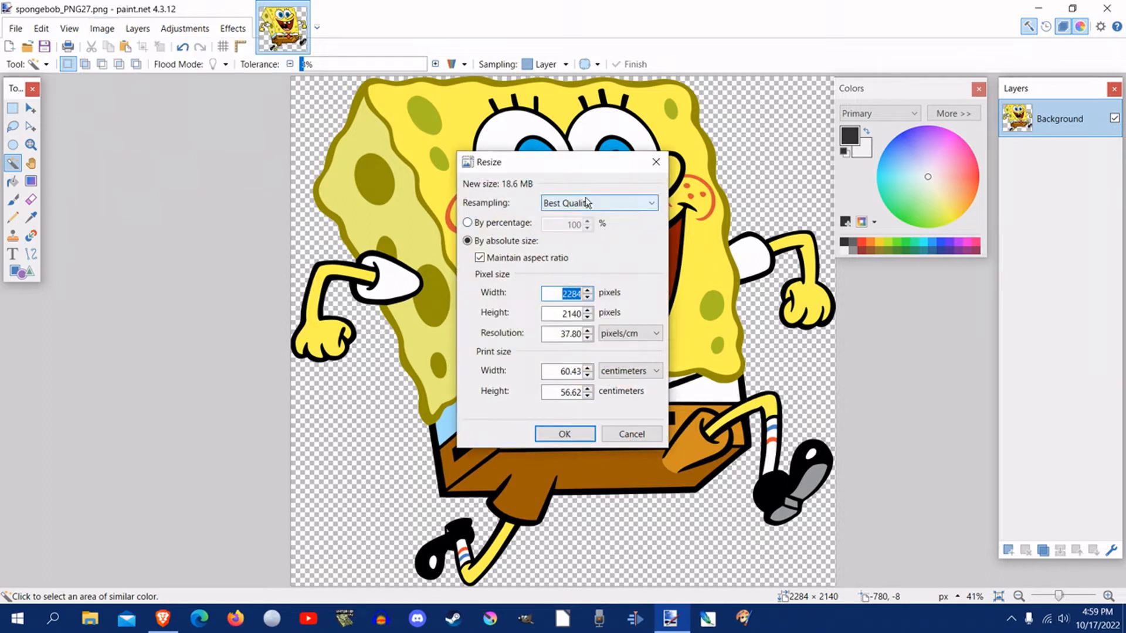
left_click(520, 228)
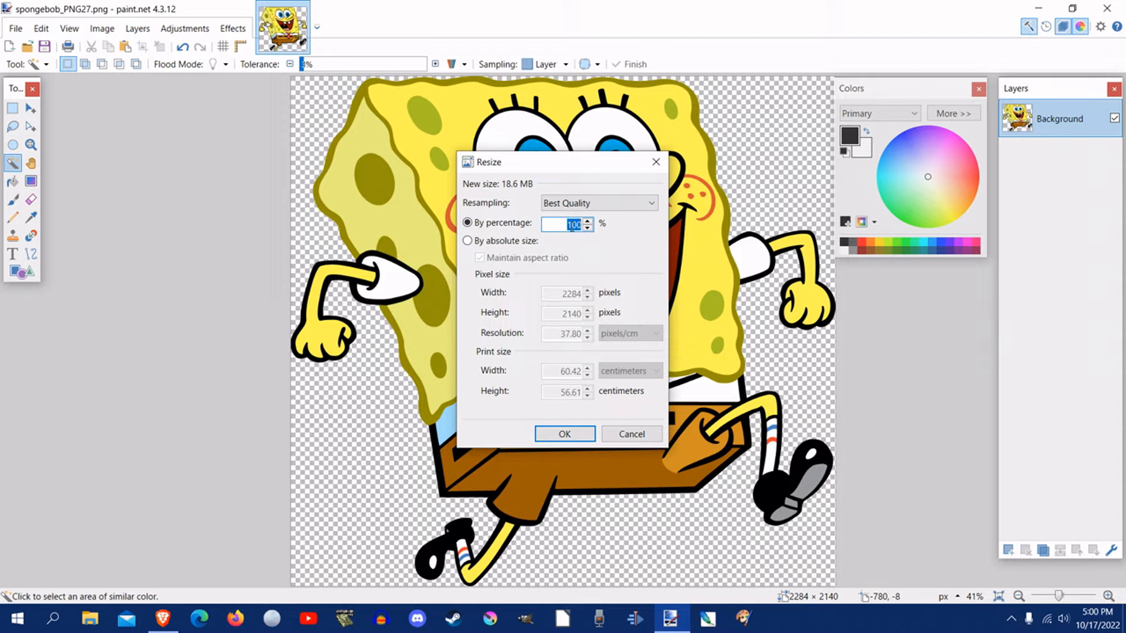
left_click(566, 202)
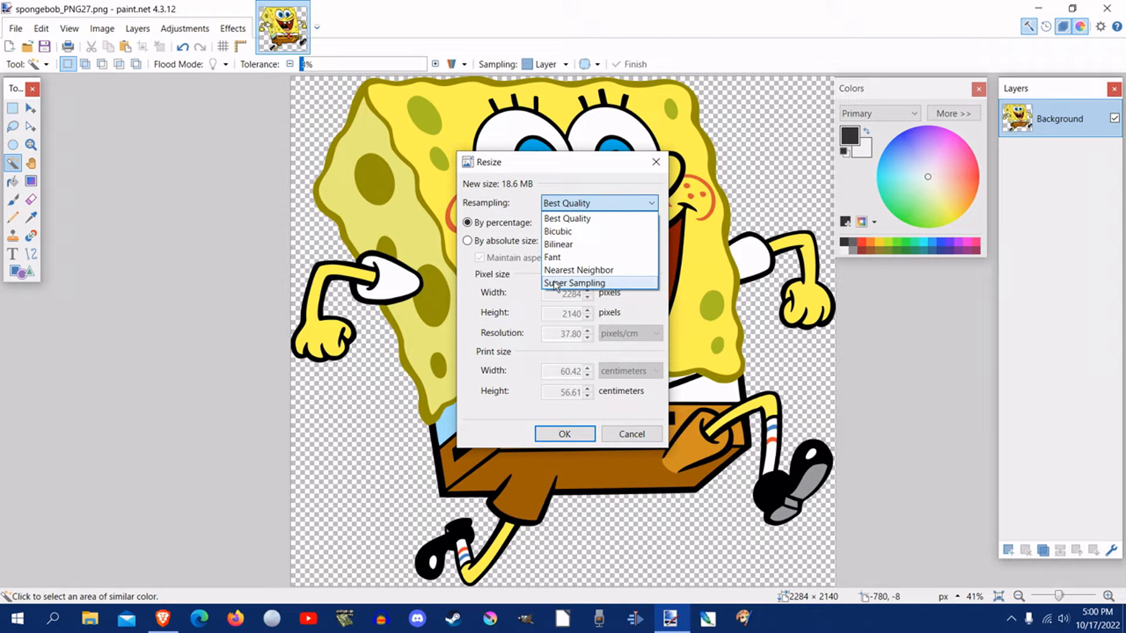
left_click(564, 219)
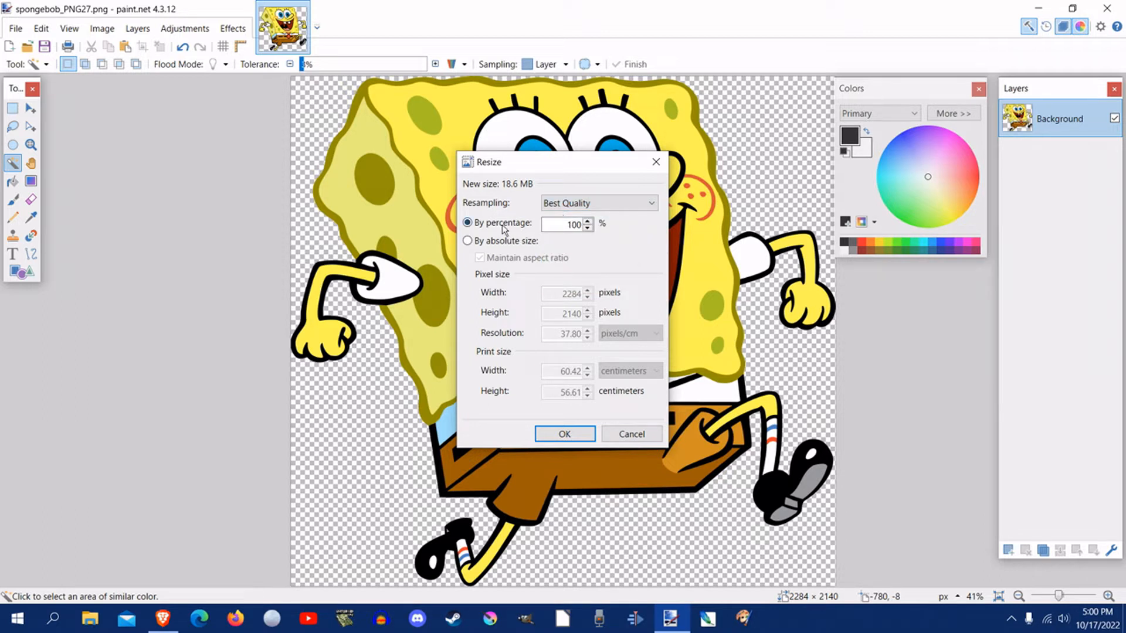
Step: Reduce the image proportionally to 434 × 407 pixels and apply the resize
left_click(587, 229)
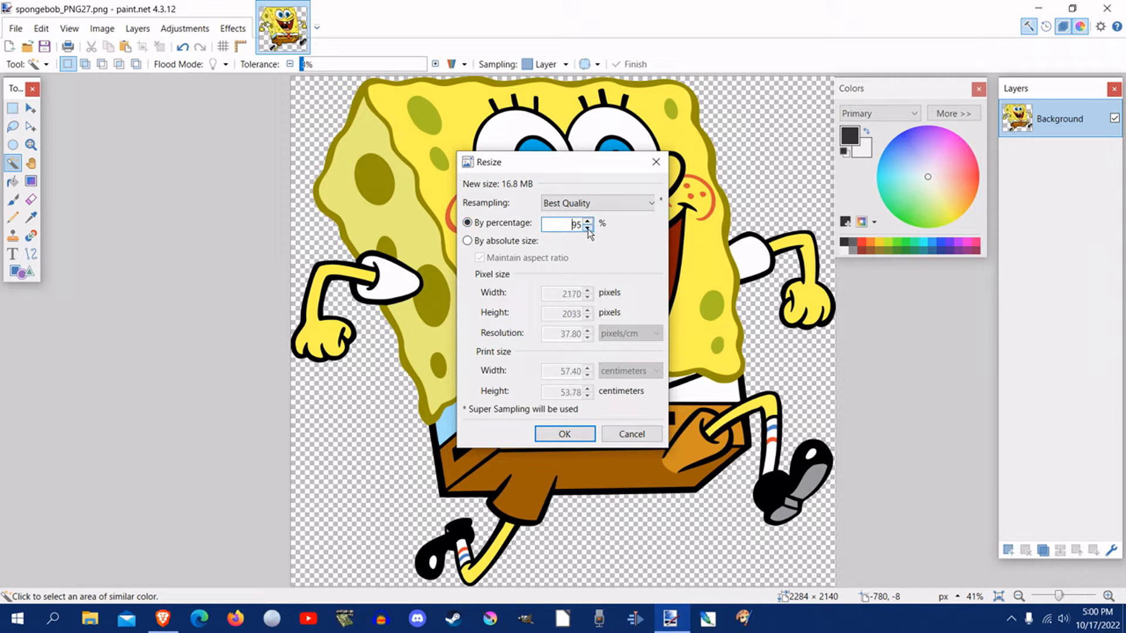
left_click_drag(589, 229, 589, 230)
left_click(587, 228)
left_click(587, 229)
left_click(587, 228)
left_click(587, 229)
left_click(587, 229)
left_click(588, 228)
left_click(578, 434)
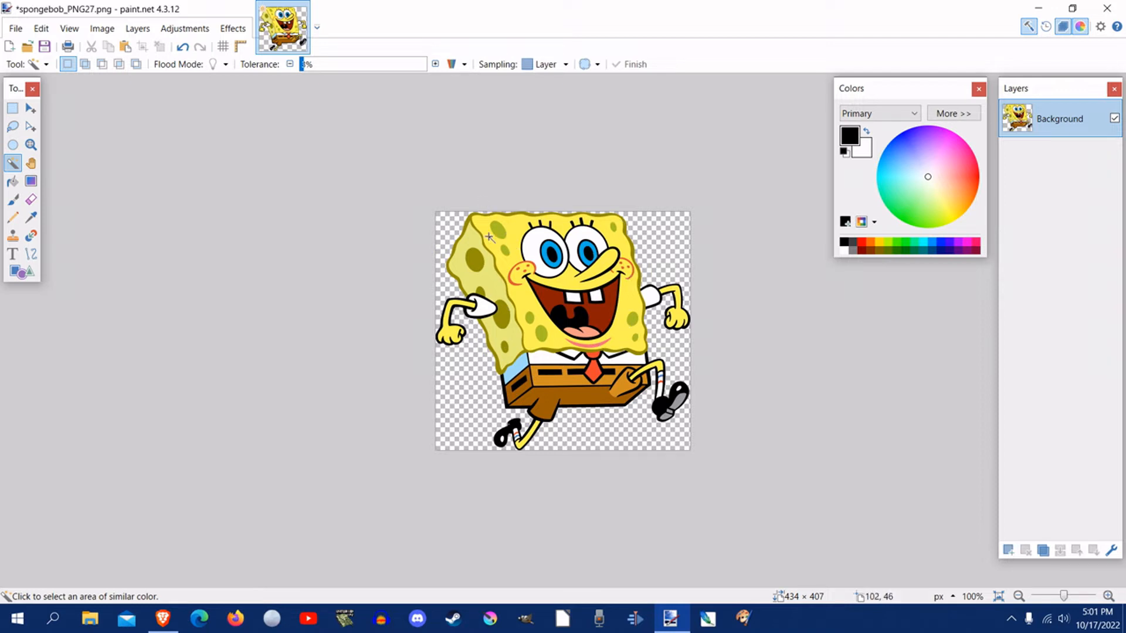
Step: Open the canvas size settings, try the side anchors, and set the anchor to Middle
left_click(105, 34)
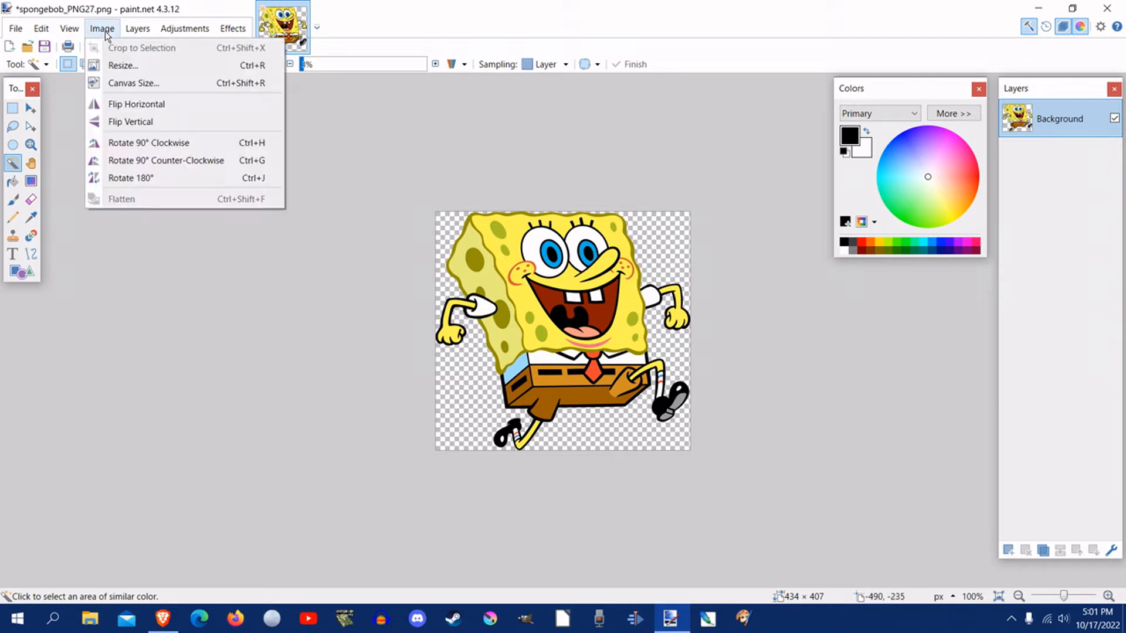
left_click(129, 83)
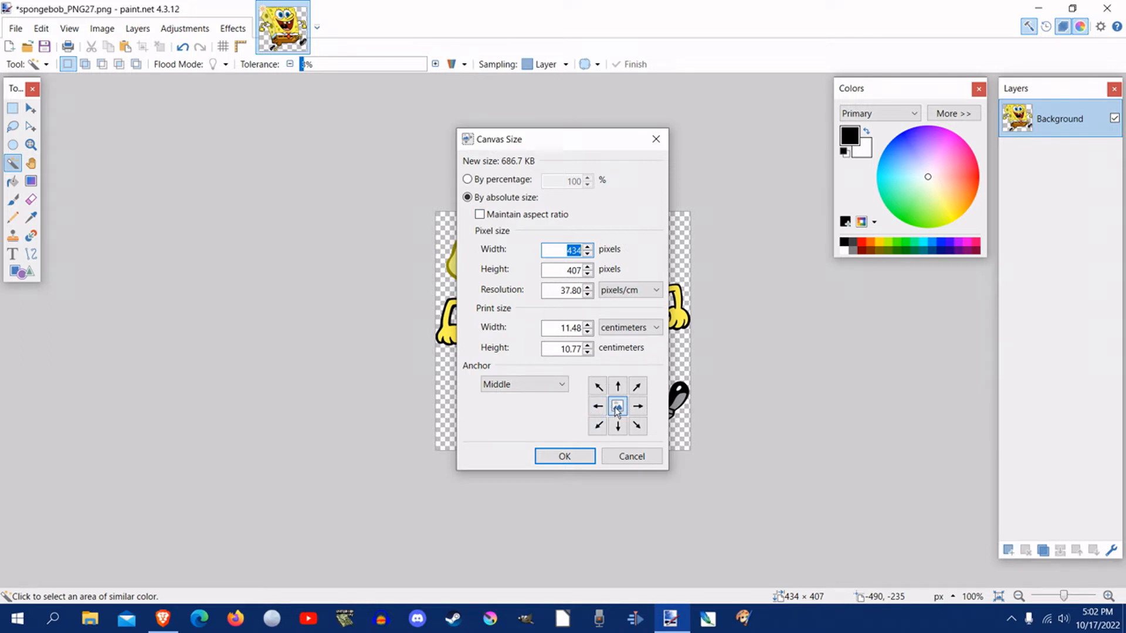
left_click(561, 386)
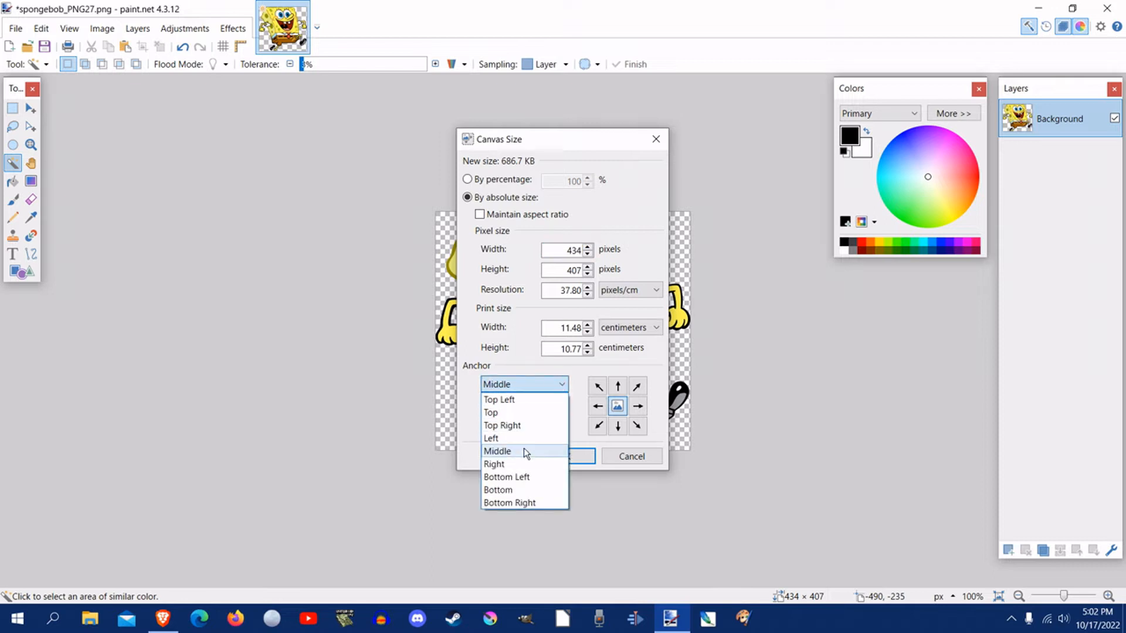
left_click(551, 451)
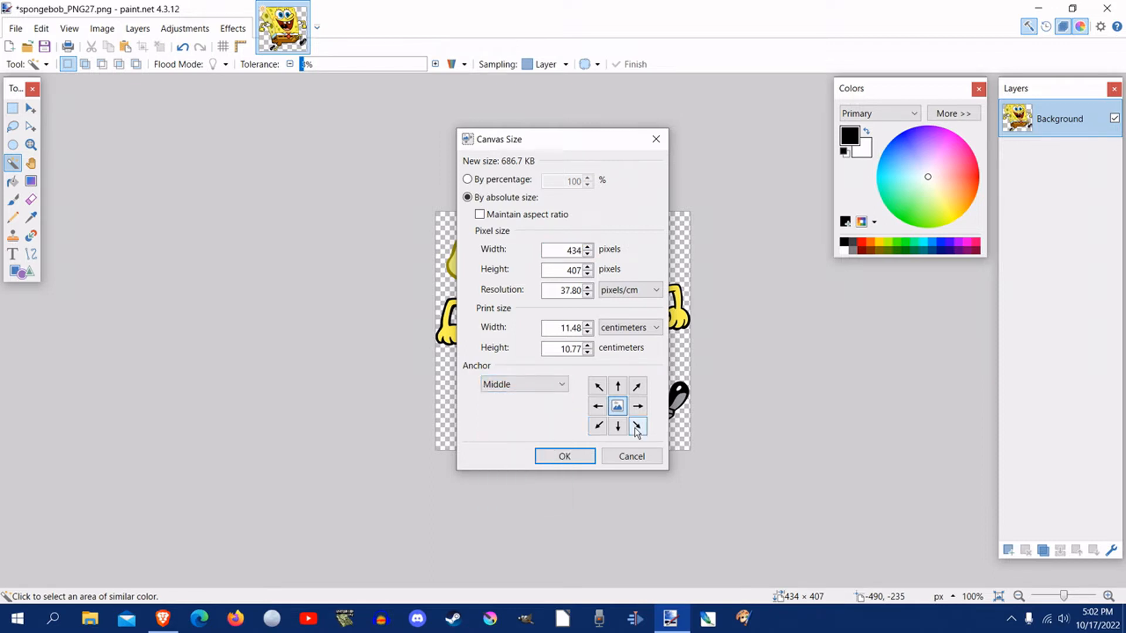
left_click(598, 406)
left_click(636, 408)
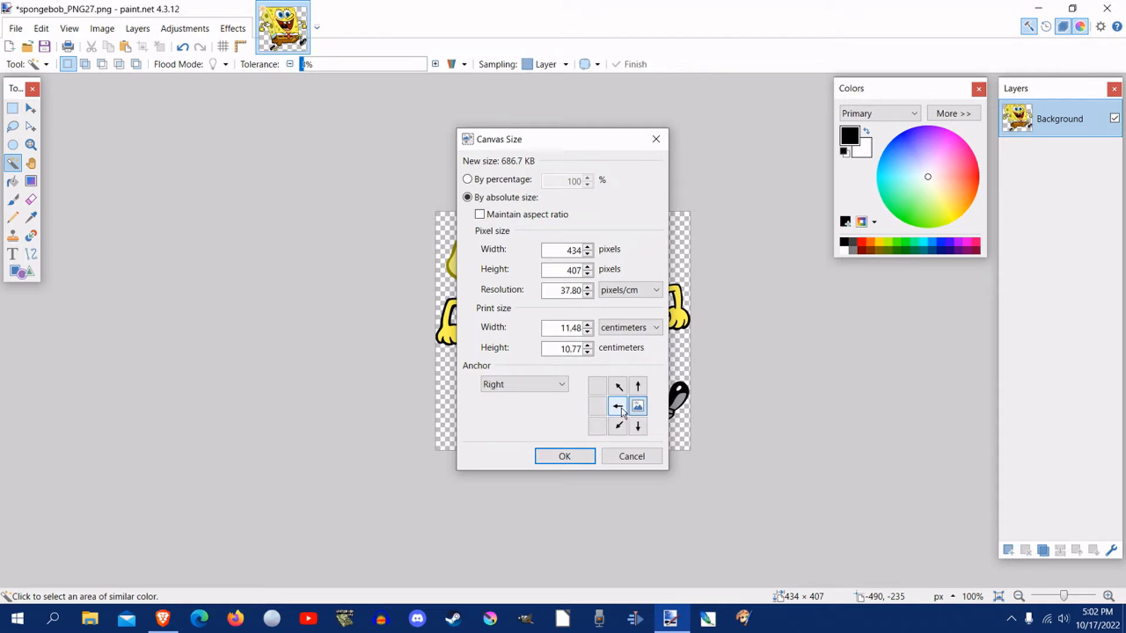
left_click(618, 407)
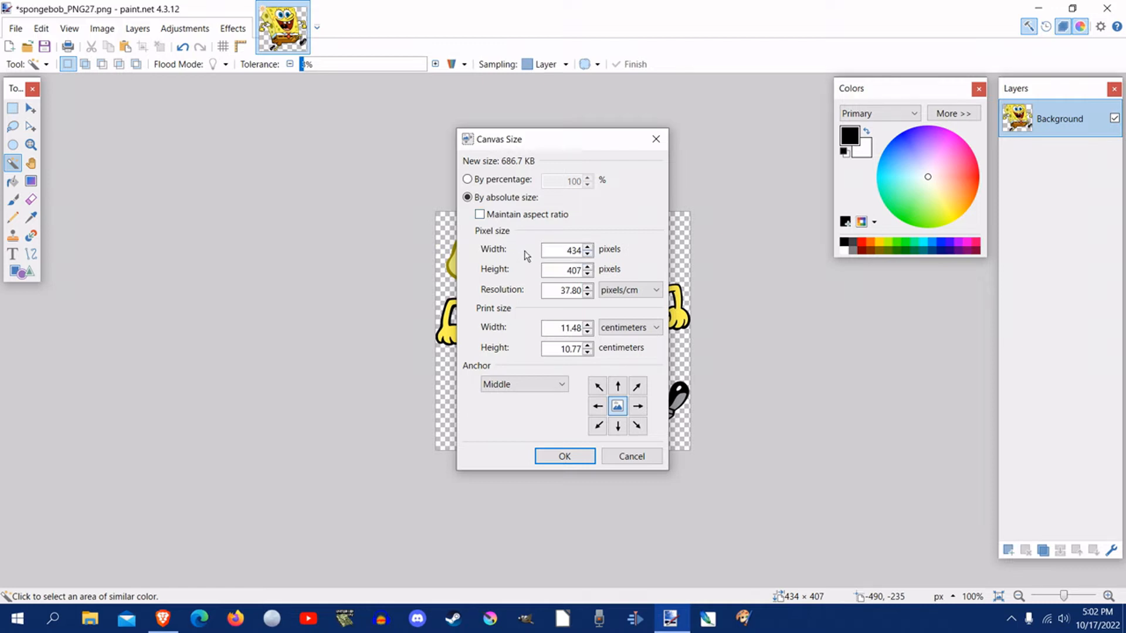
Step: Enlarge the canvas to 500 × 500 pixels and apply the new size
left_click_drag(558, 251, 647, 268)
type("500")
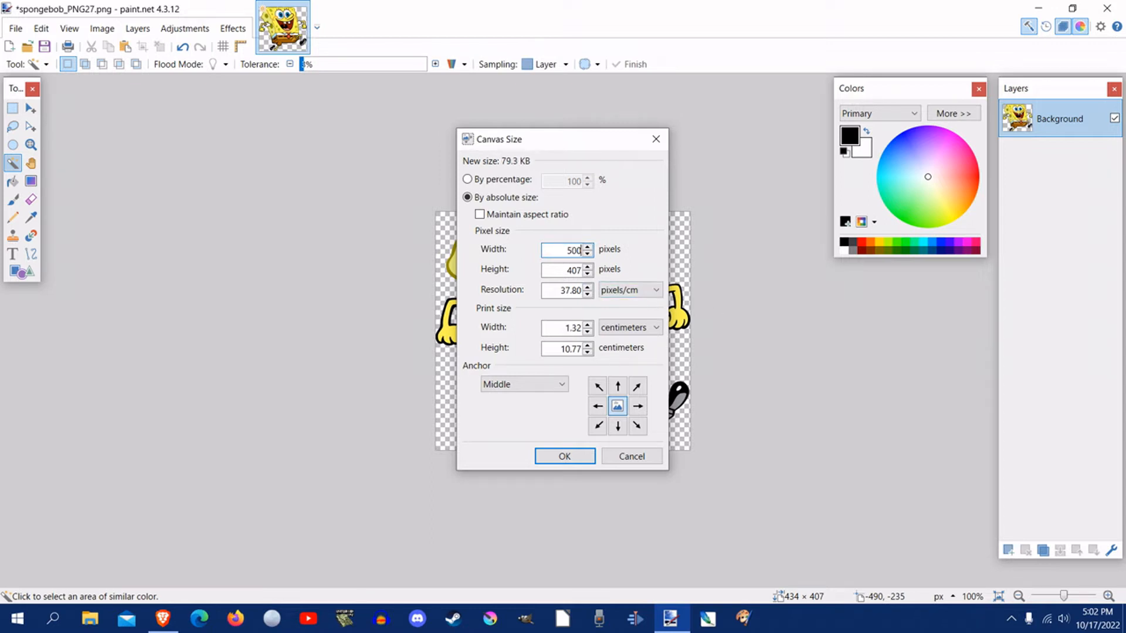
left_click(565, 267)
left_click_drag(565, 267, 638, 280)
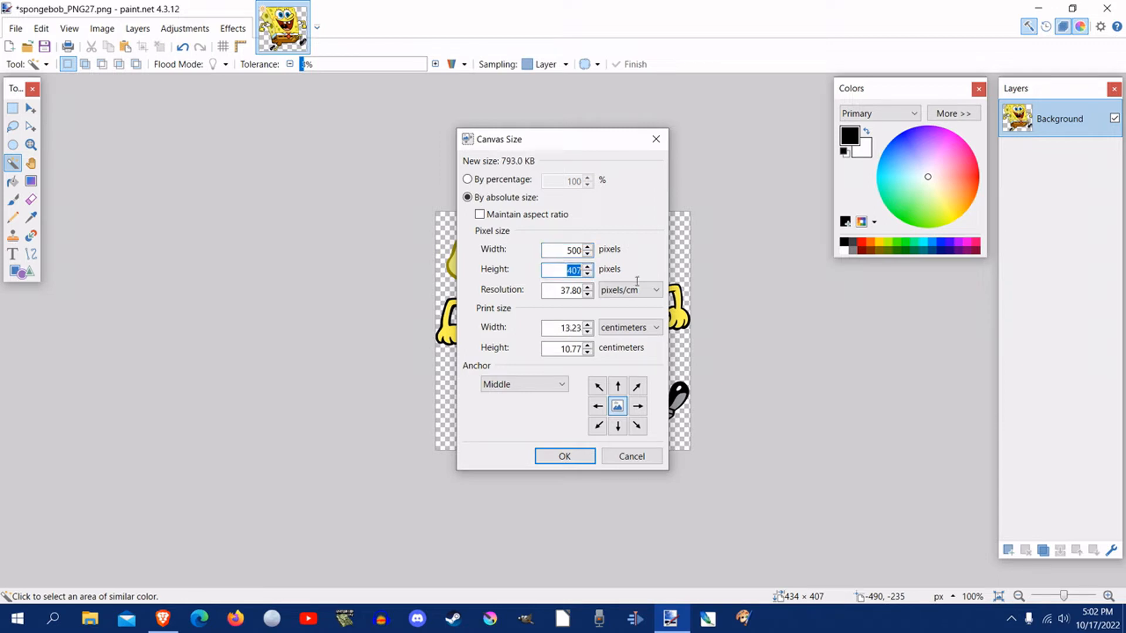
type("500")
left_click(564, 457)
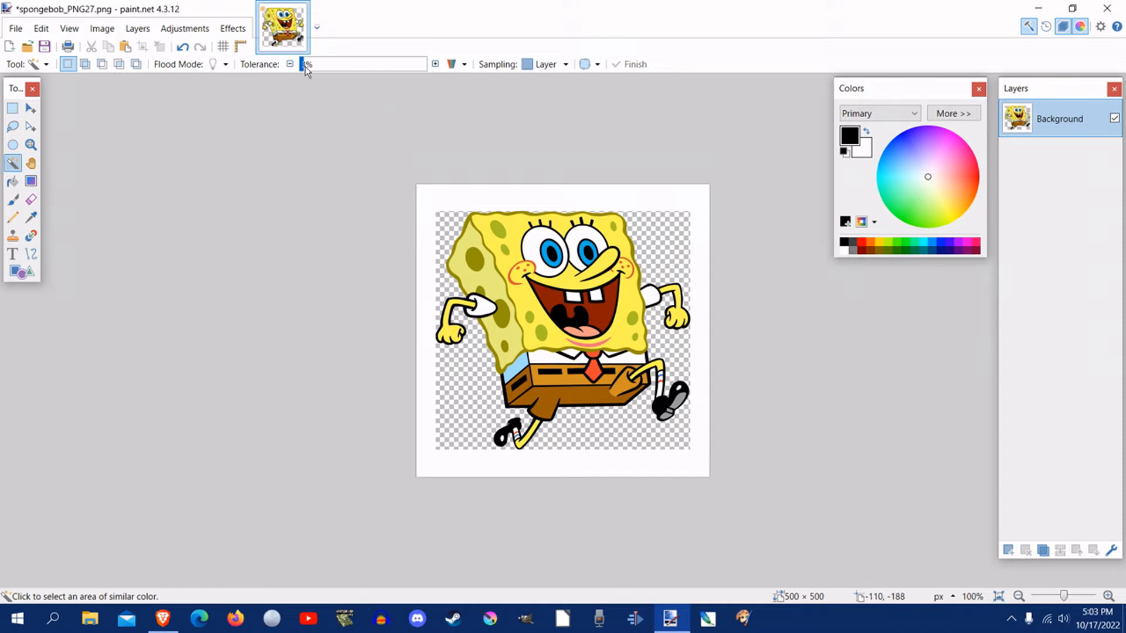
Step: Select the white border around the image with the Magic Wand at 5% tolerance and cut it away
mouse_move(304, 66)
left_mouse_down()
mouse_move(377, 64)
mouse_move(305, 64)
left_mouse_up()
left_click(467, 196)
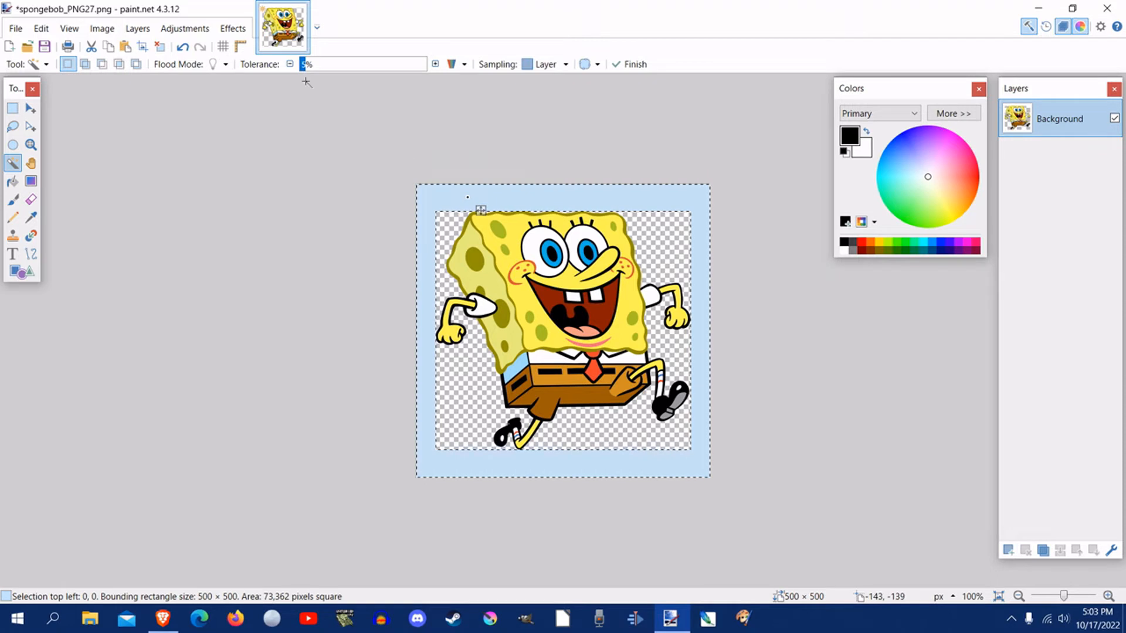
left_click(41, 31)
left_click(75, 86)
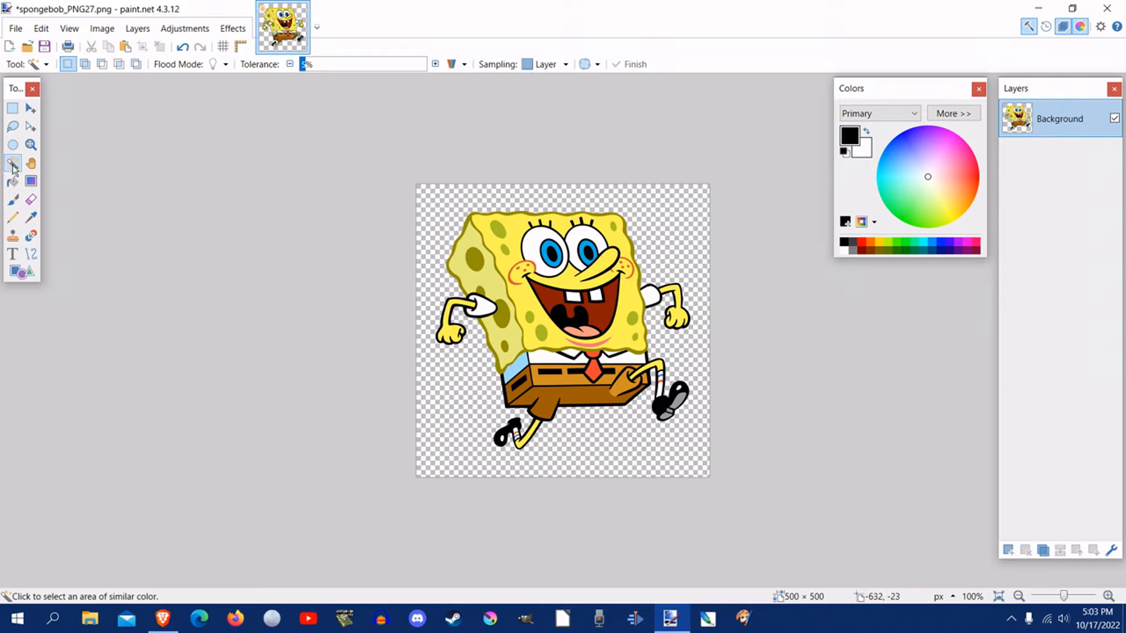
Step: Check the whole transparent background by selecting it with the Magic Wand, and clear the selection
left_click(448, 200)
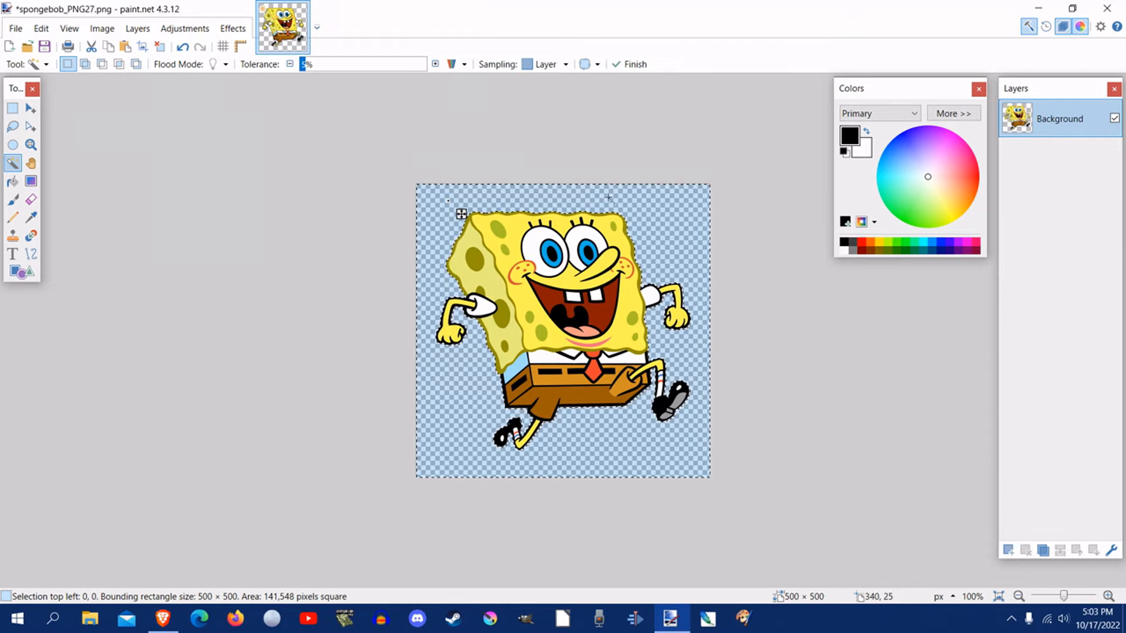
left_click(41, 28)
left_click(97, 304)
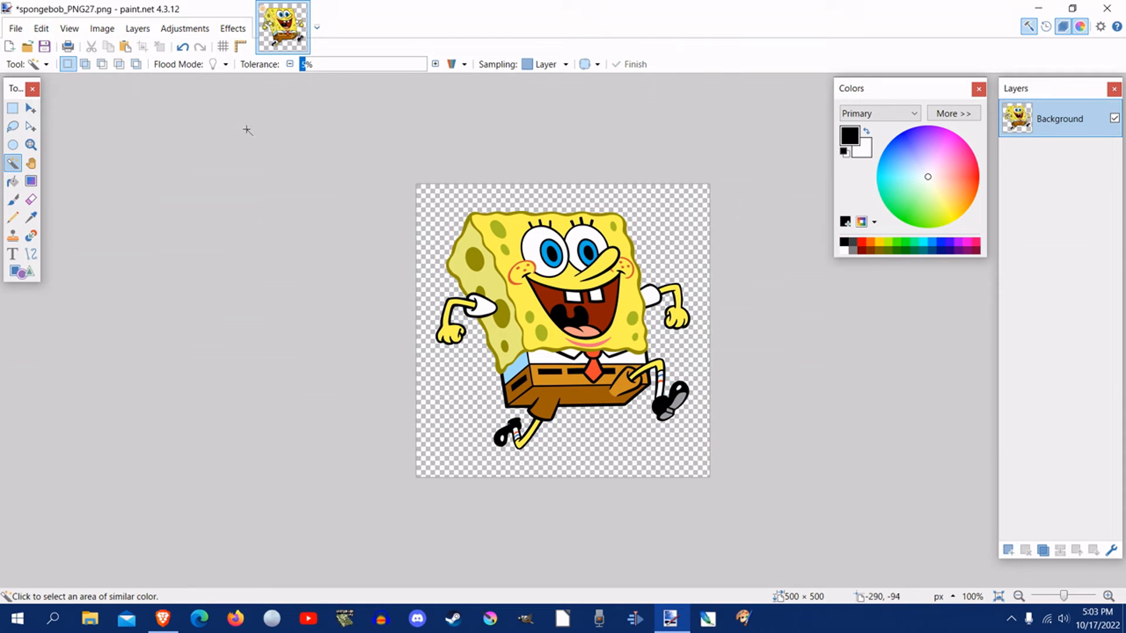
Step: Start saving the image under a new name and go to the folder Documents > psf2023 > images > FFL > helmets > default
left_click(15, 28)
left_click(52, 141)
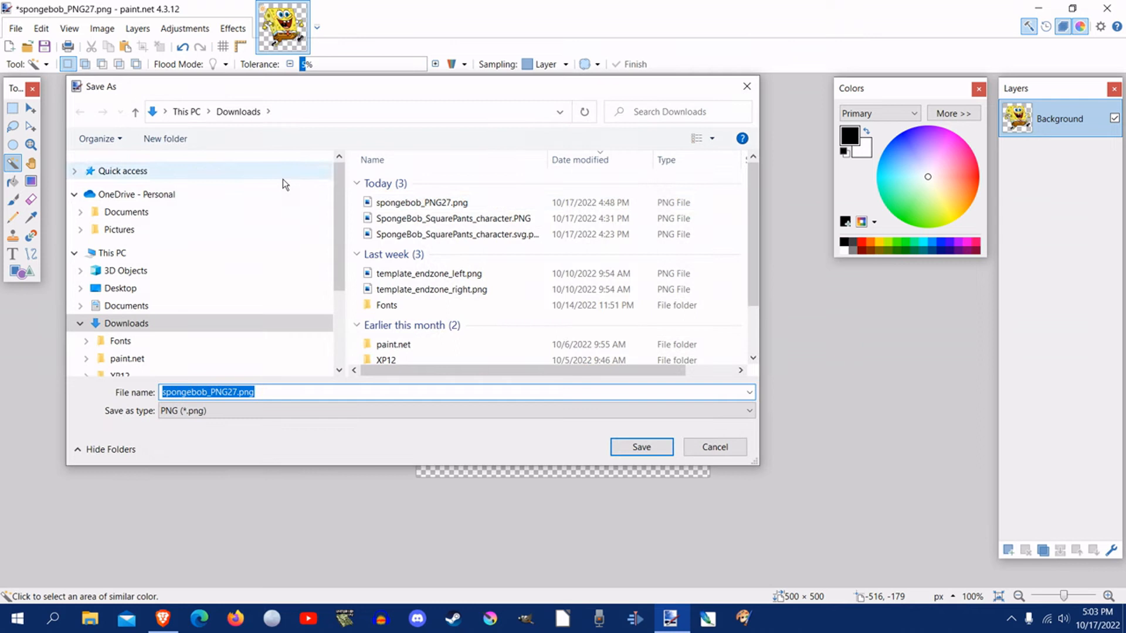
left_click(86, 220)
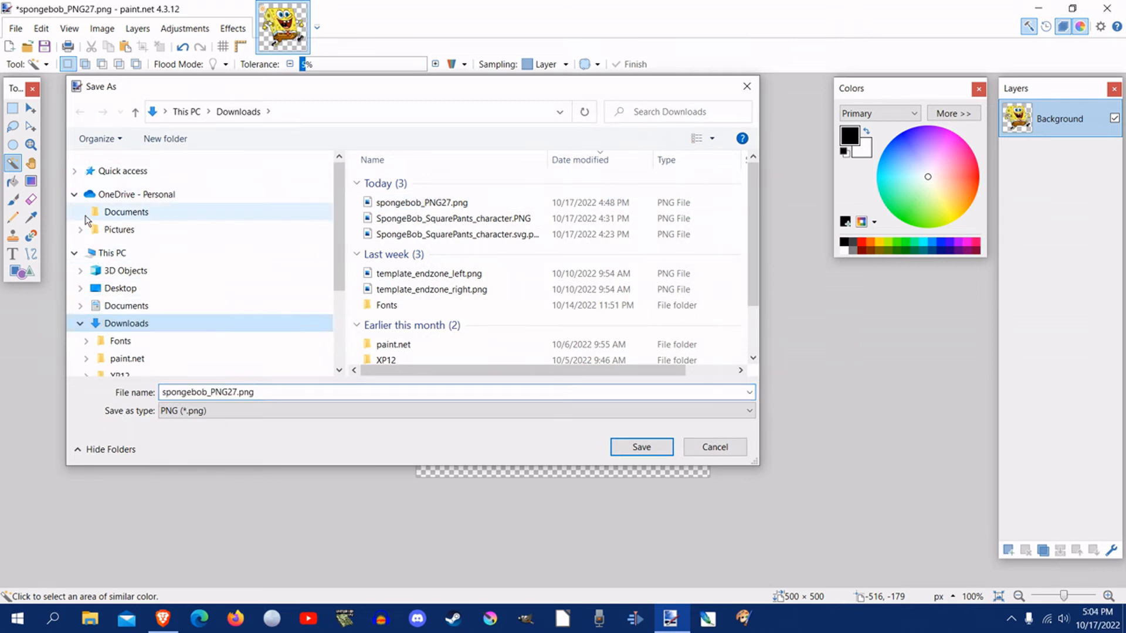
scroll(92, 261, "down", 1)
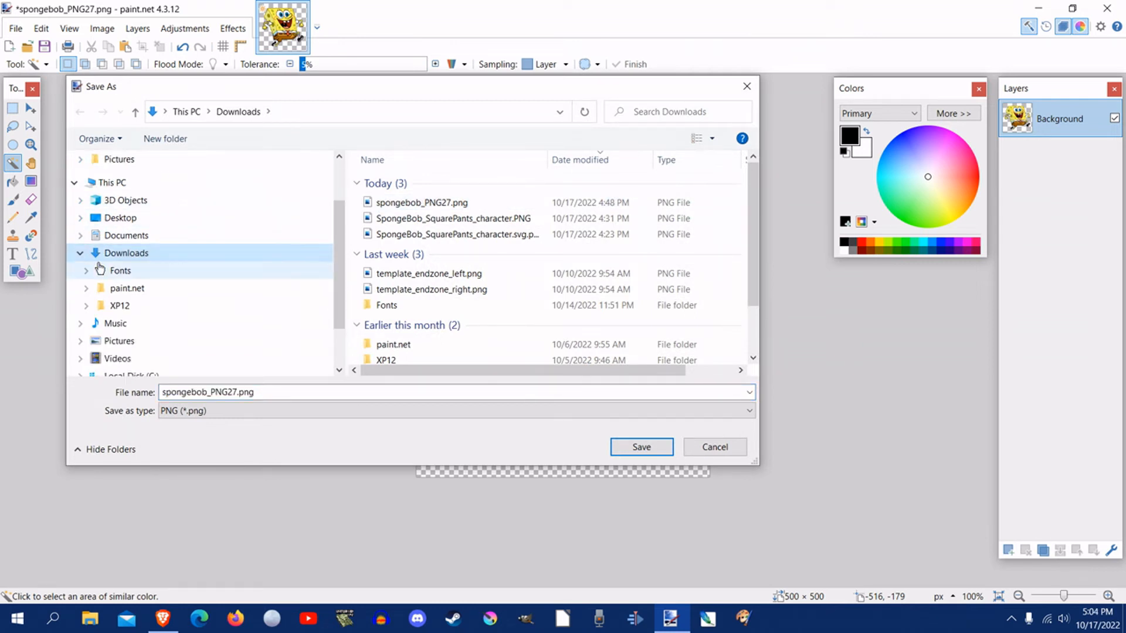
left_click(82, 236)
scroll(96, 305, "down", 1)
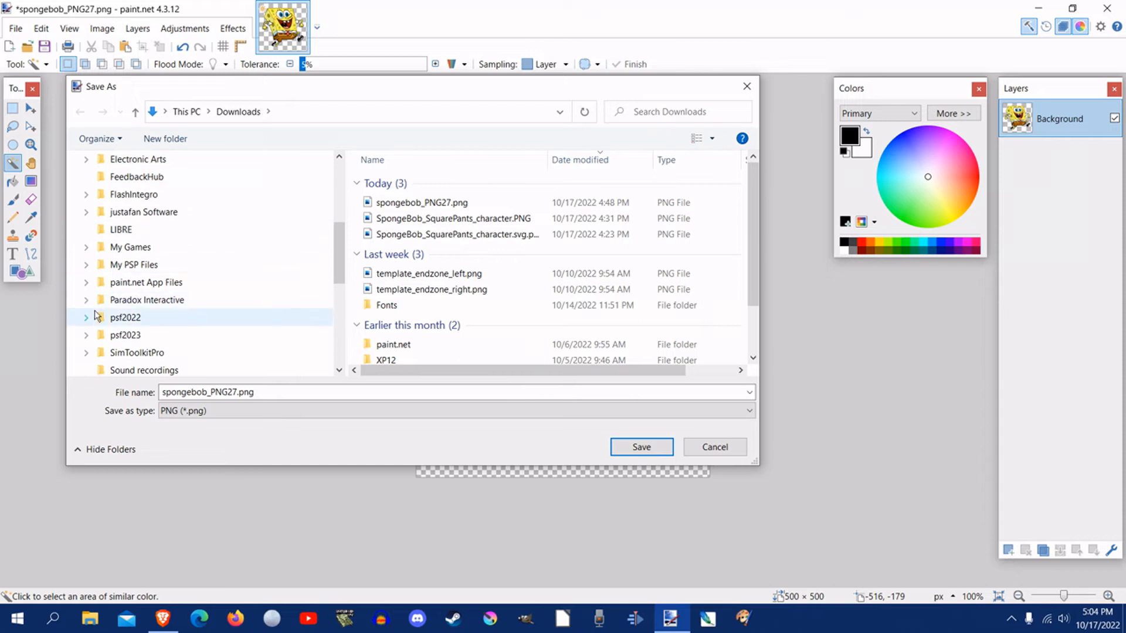
left_click(87, 335)
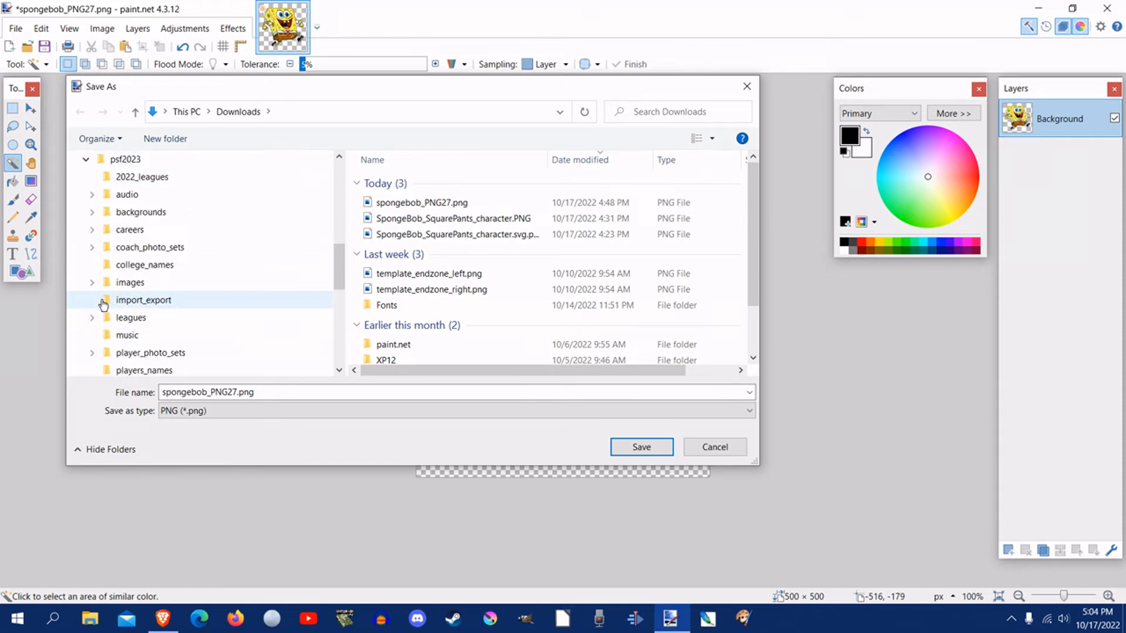
left_click(92, 282)
left_click(98, 335)
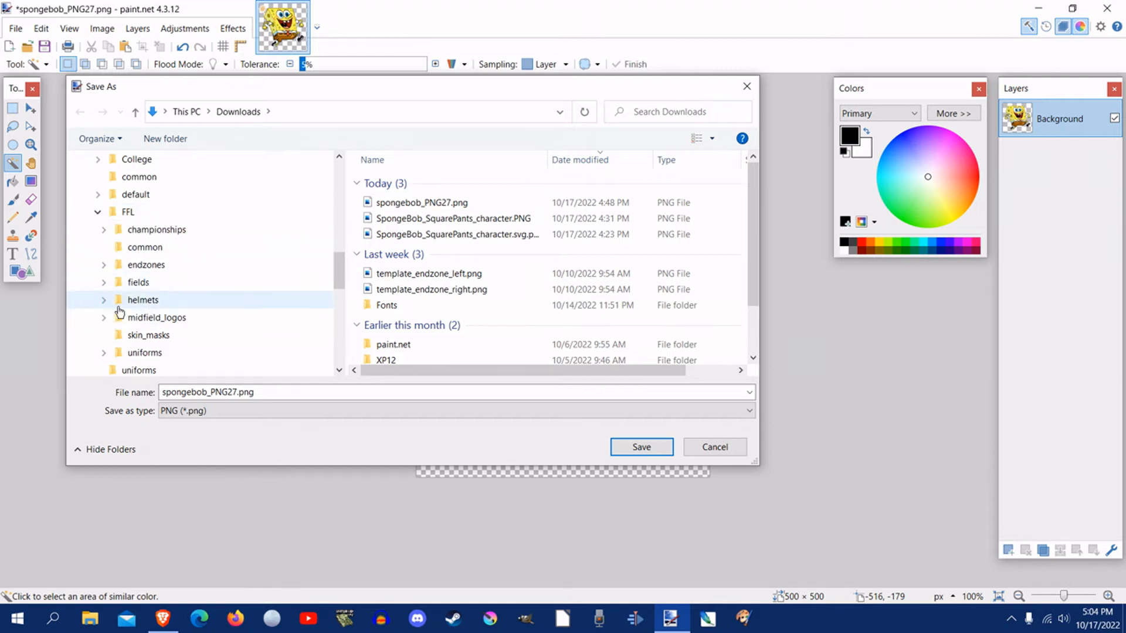
left_click(105, 301)
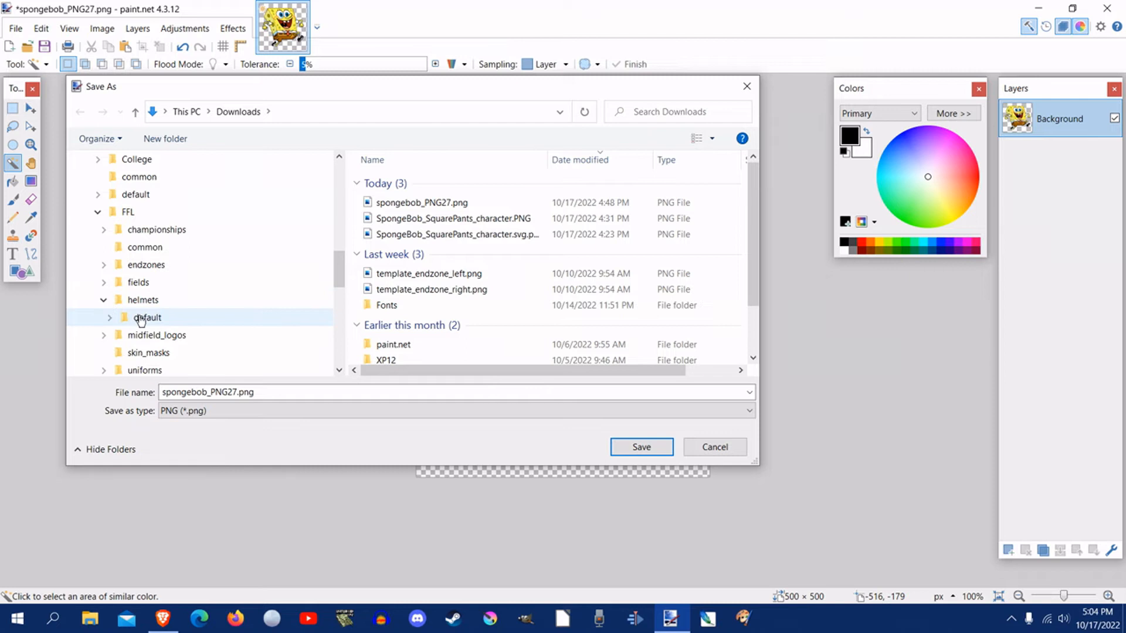
left_click(143, 318)
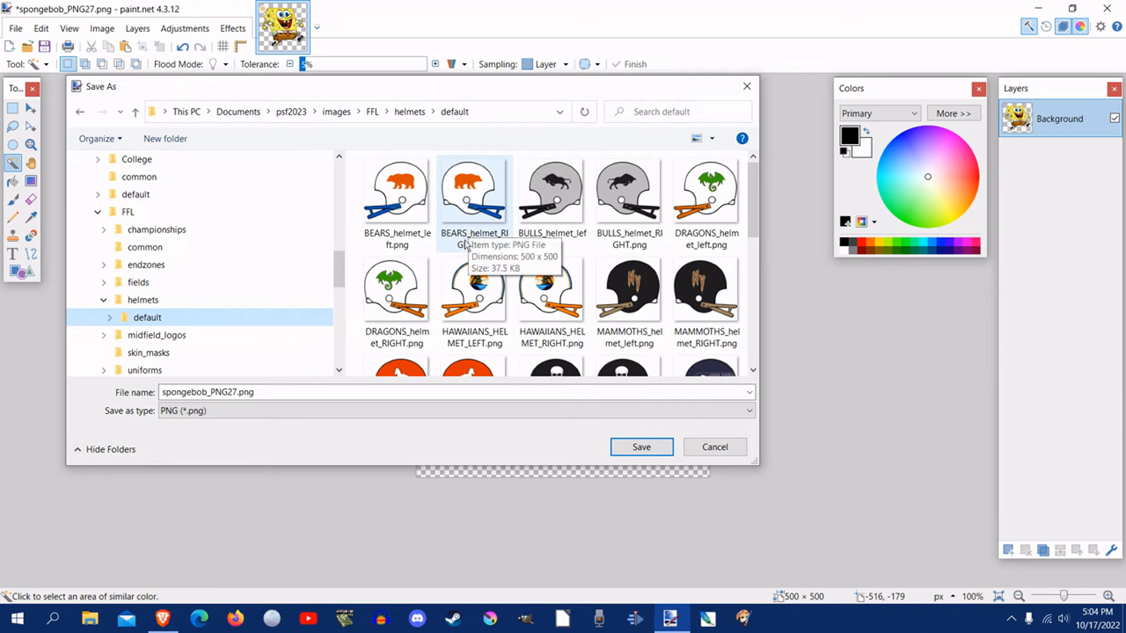
left_click_drag(428, 90, 448, 148)
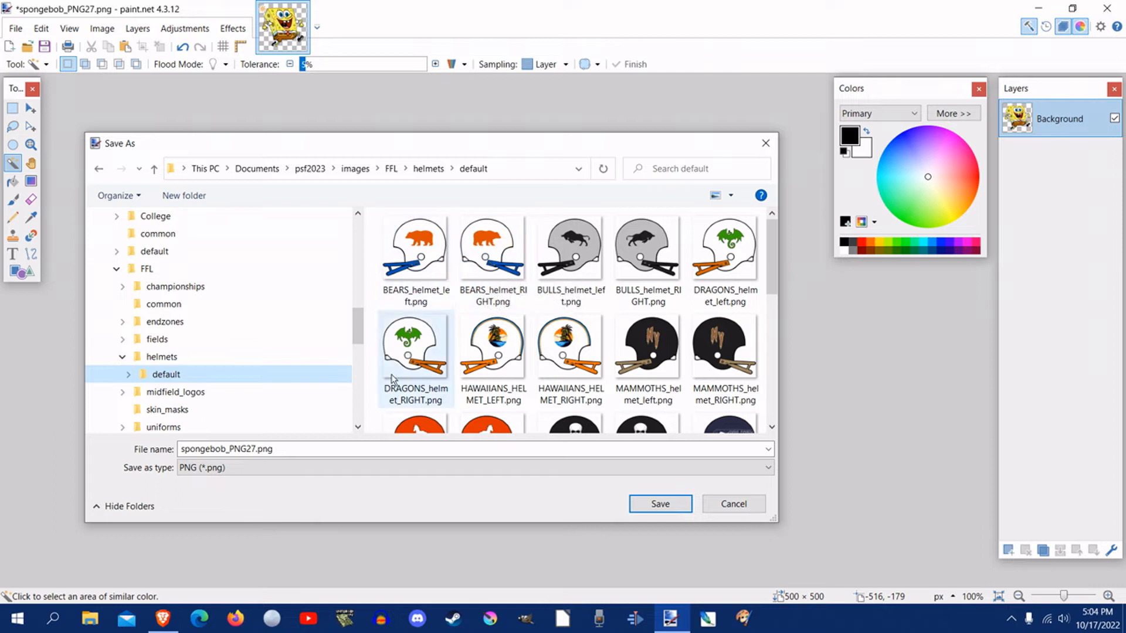
Step: Save the image as SPONGEBOBS_helmet_RIGHT.png using the Bears right-helmet file name as template, replacing the existing file and keeping the Auto-detect bit depth
left_click(510, 268)
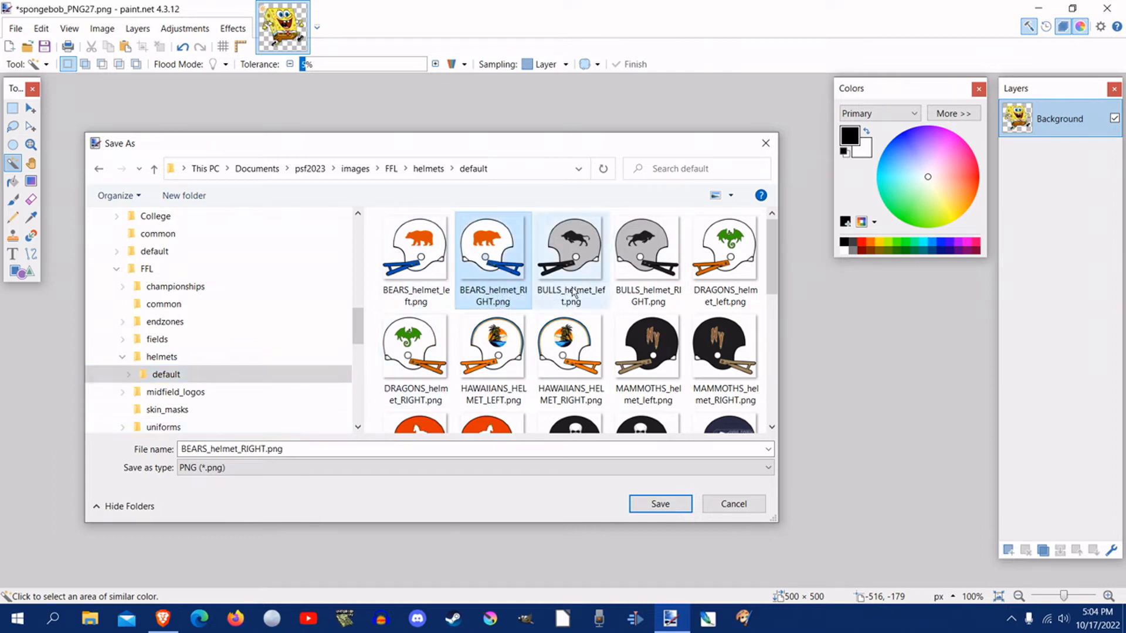
left_click(208, 450)
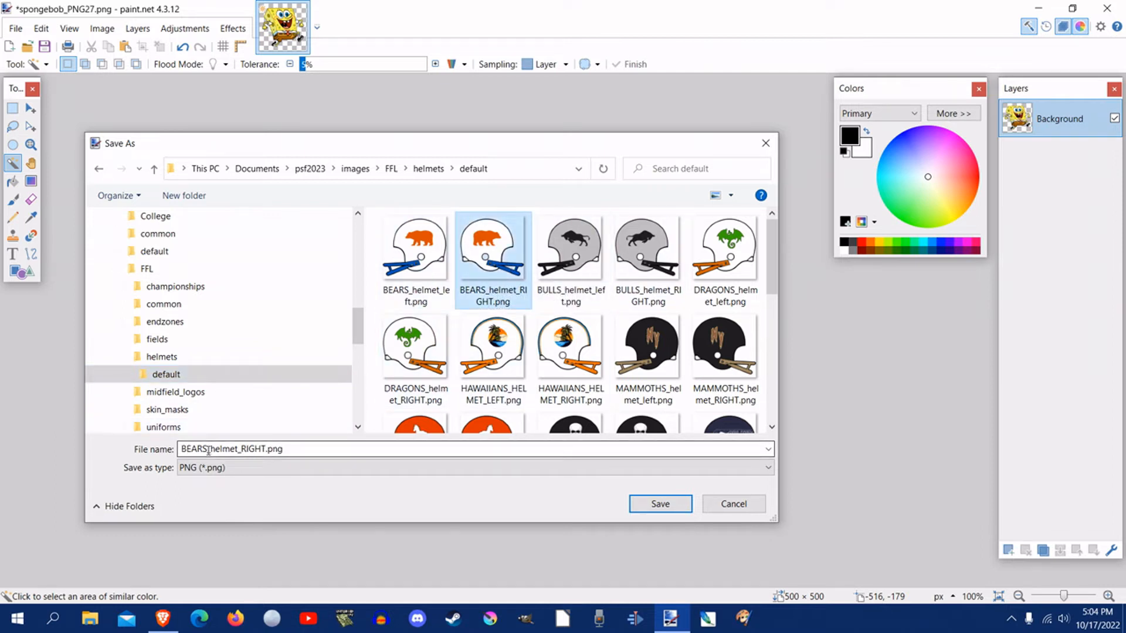
double_click(206, 449)
left_click_drag(207, 450, 191, 449)
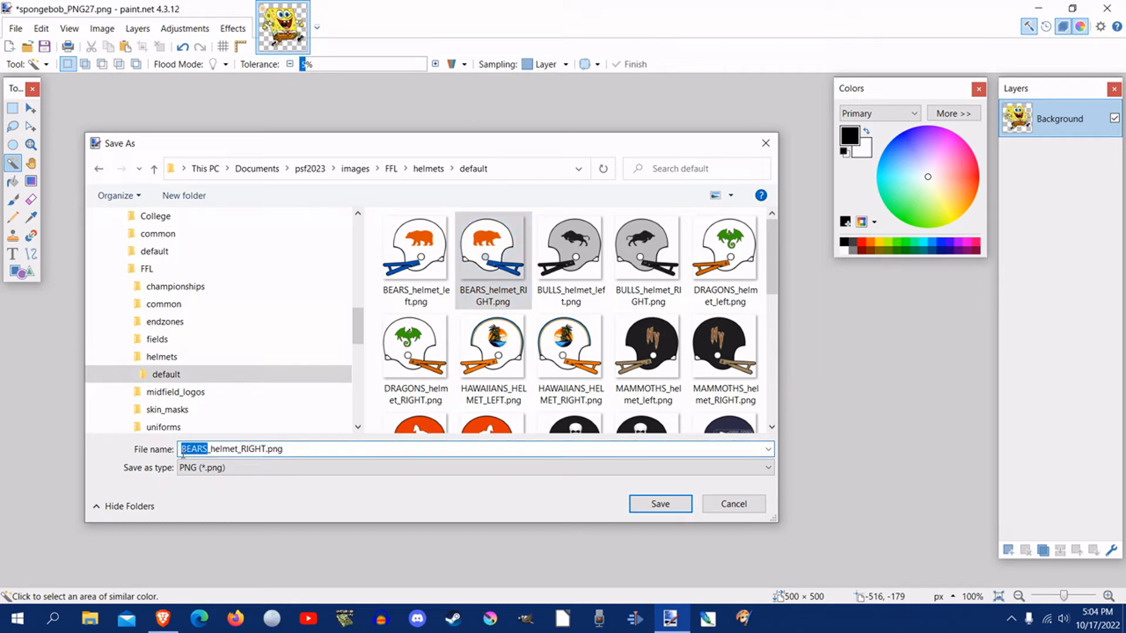
type("SPONGE")
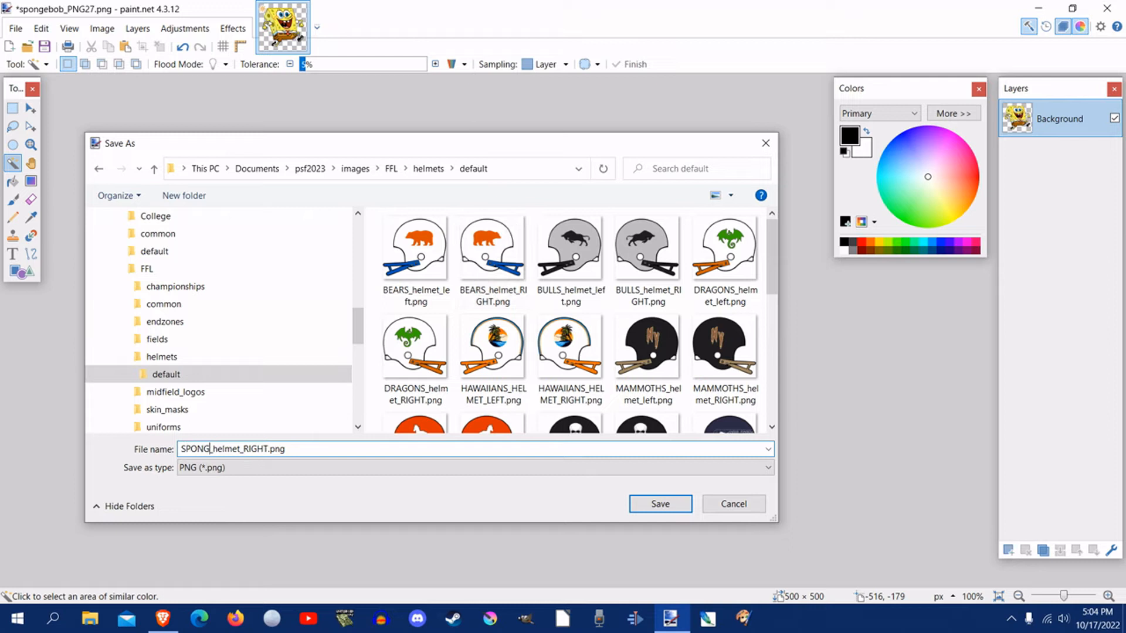
type("BOBS")
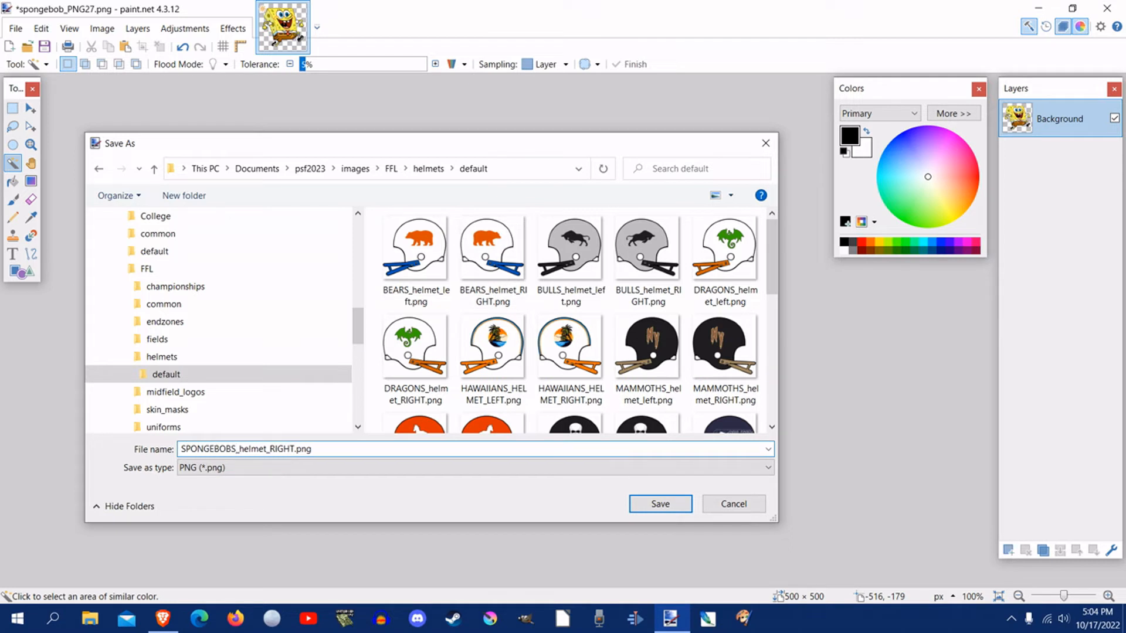
left_click(661, 504)
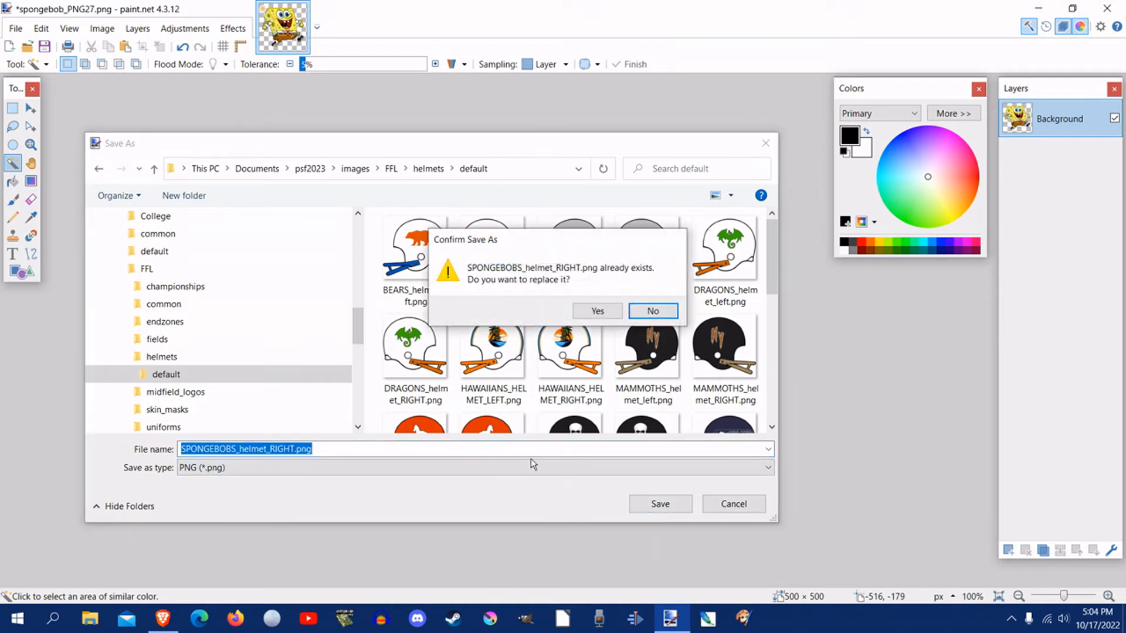
left_click(596, 311)
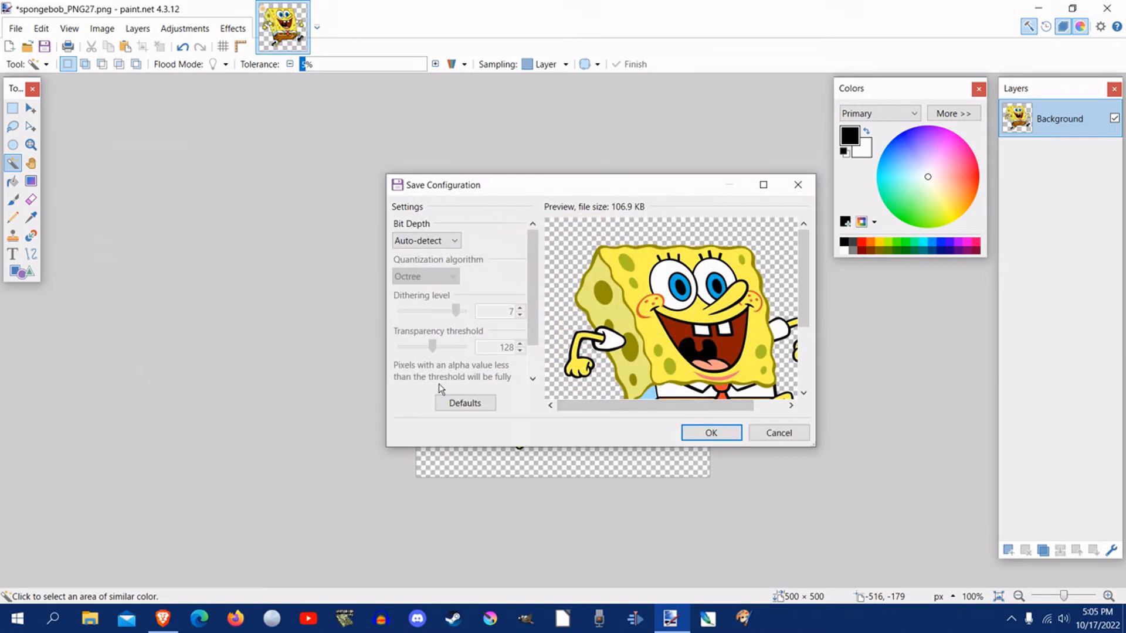
left_click(703, 437)
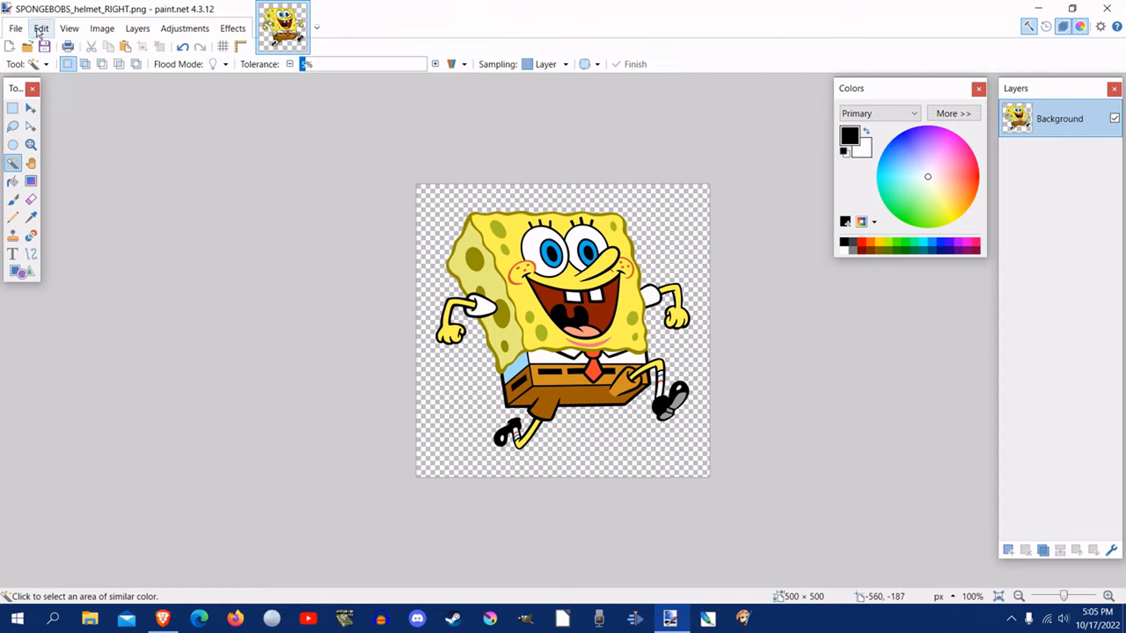
Step: Flip the whole image horizontally
left_click(96, 29)
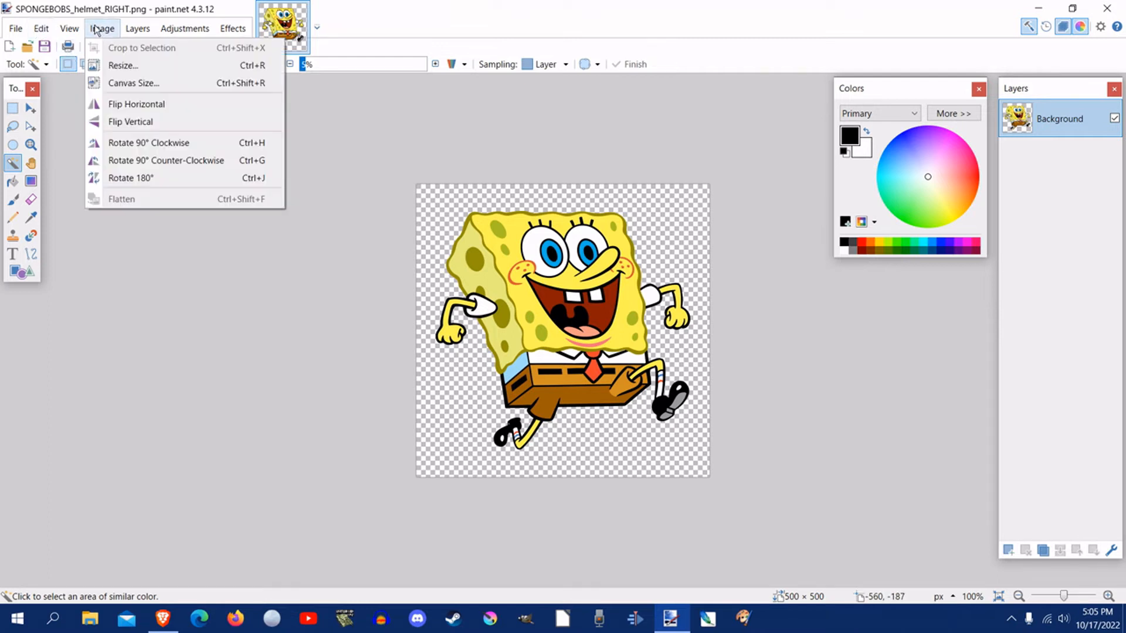
left_click(116, 105)
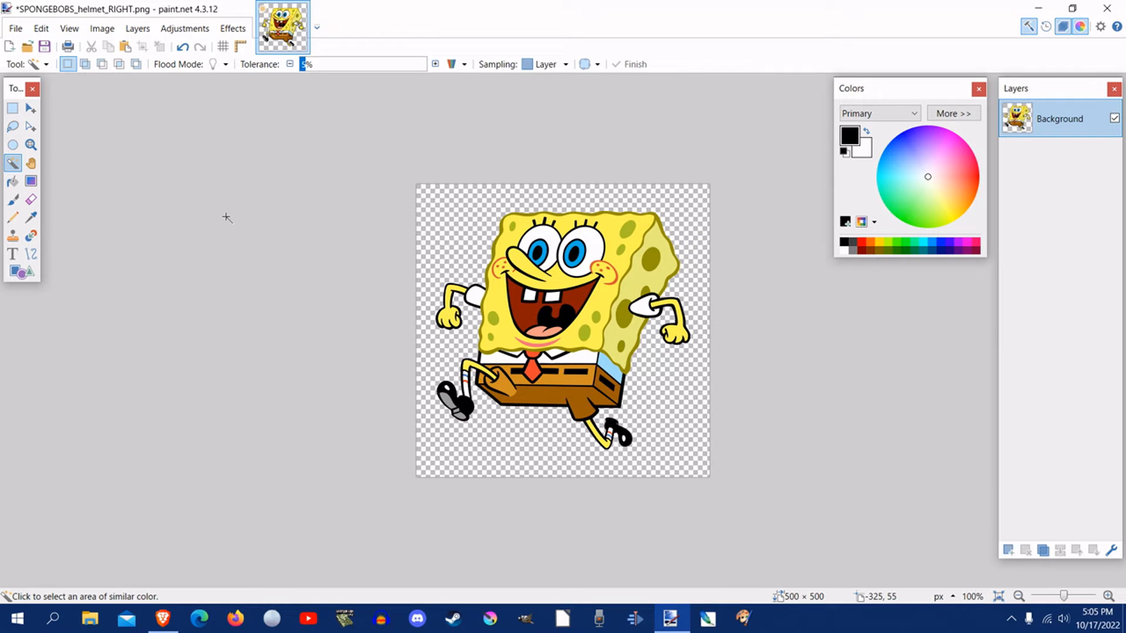
Step: Save the flipped image as SPONGEBOBS_helmet_left.png using the Bears left-helmet file name as template, replacing the existing file and keeping the Auto-detect bit depth
left_click(12, 30)
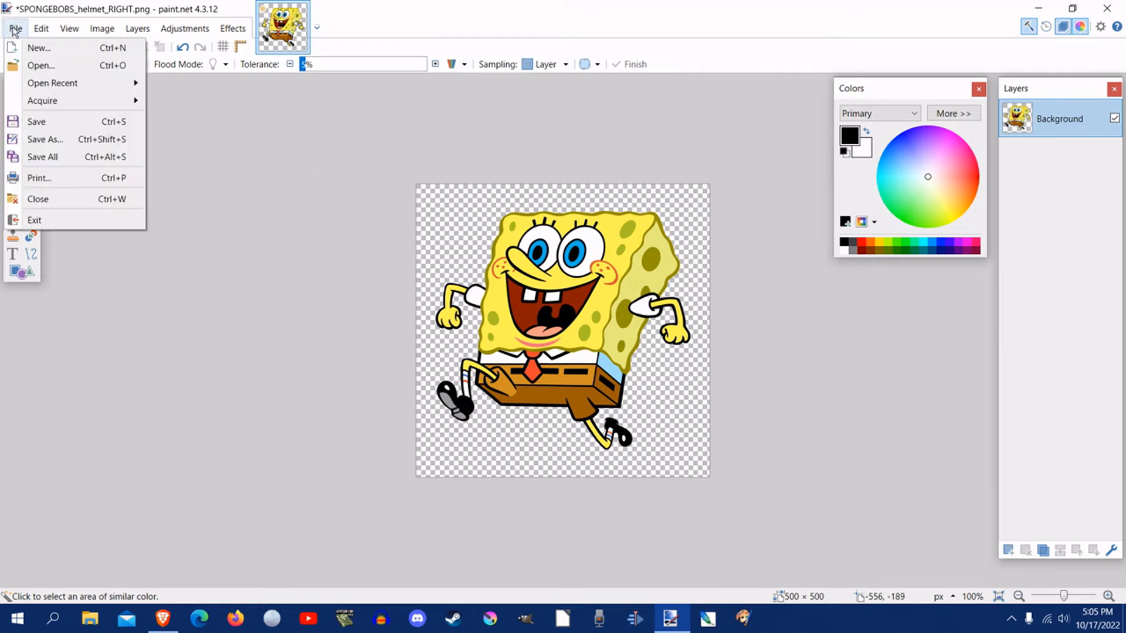
left_click(58, 140)
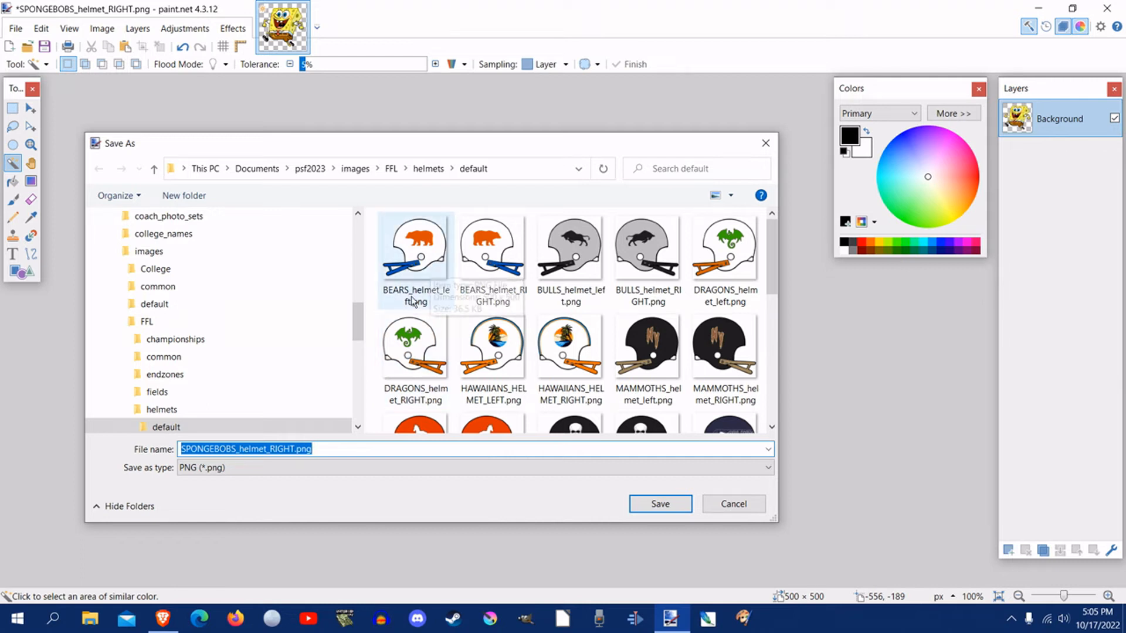
left_click(421, 269)
left_click(206, 449)
left_click(207, 449)
left_click_drag(207, 448, 132, 444)
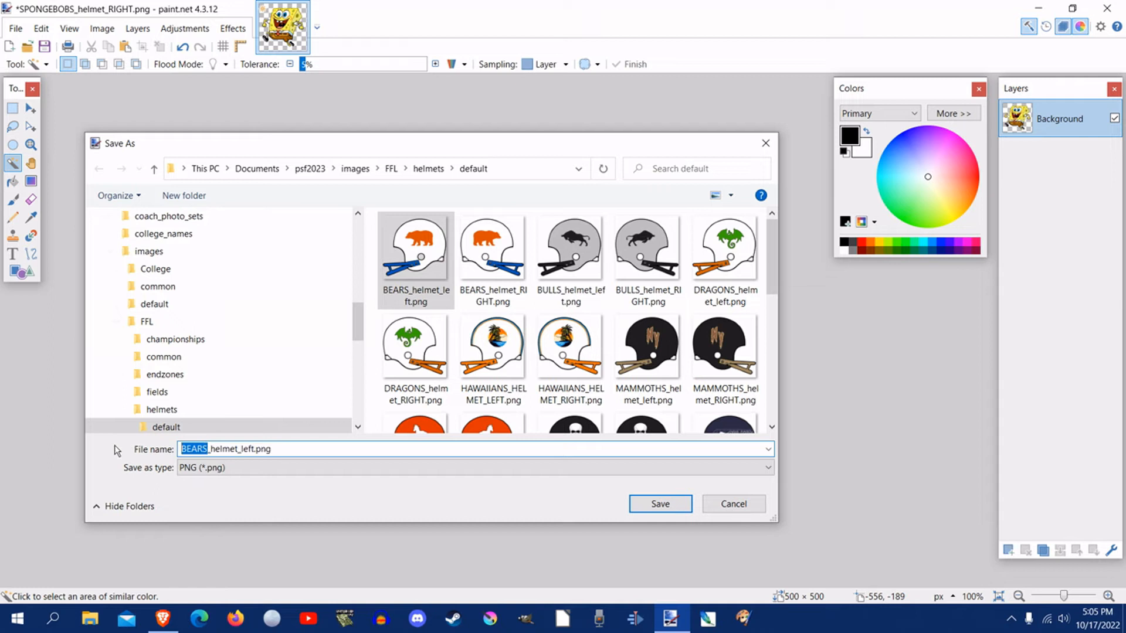
type("SPONGEBOB")
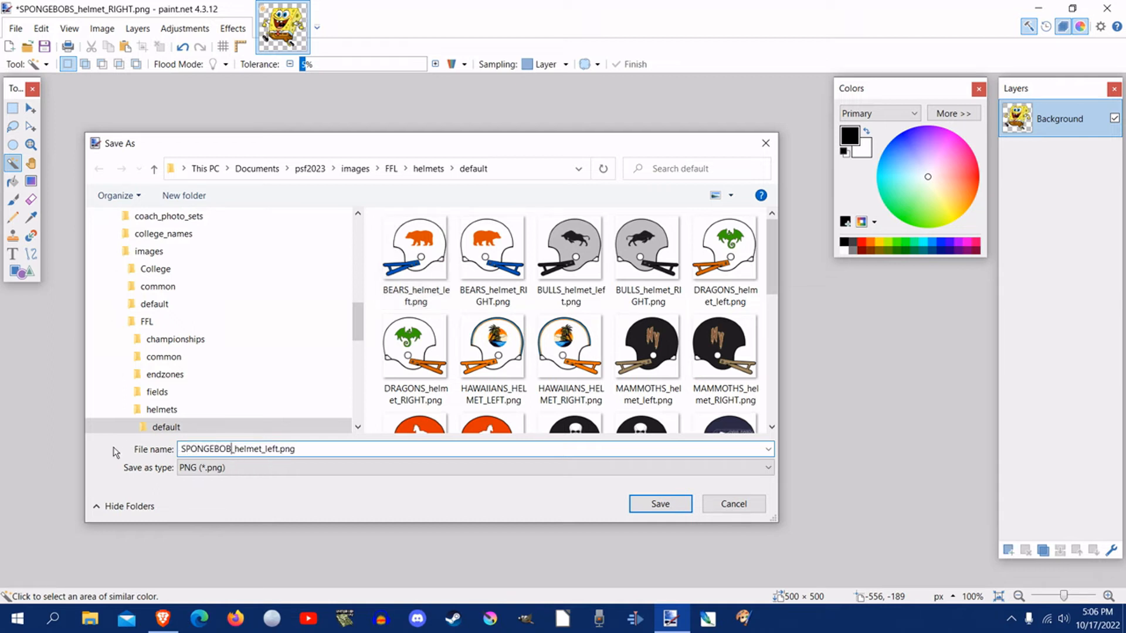
type("S")
left_click(651, 505)
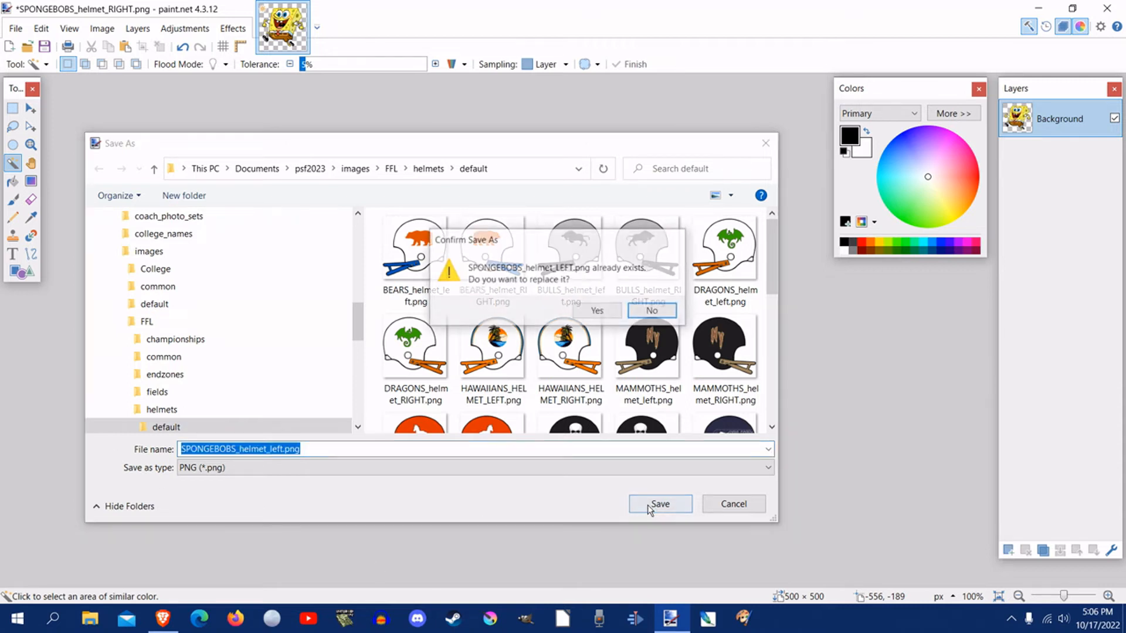
left_click(595, 312)
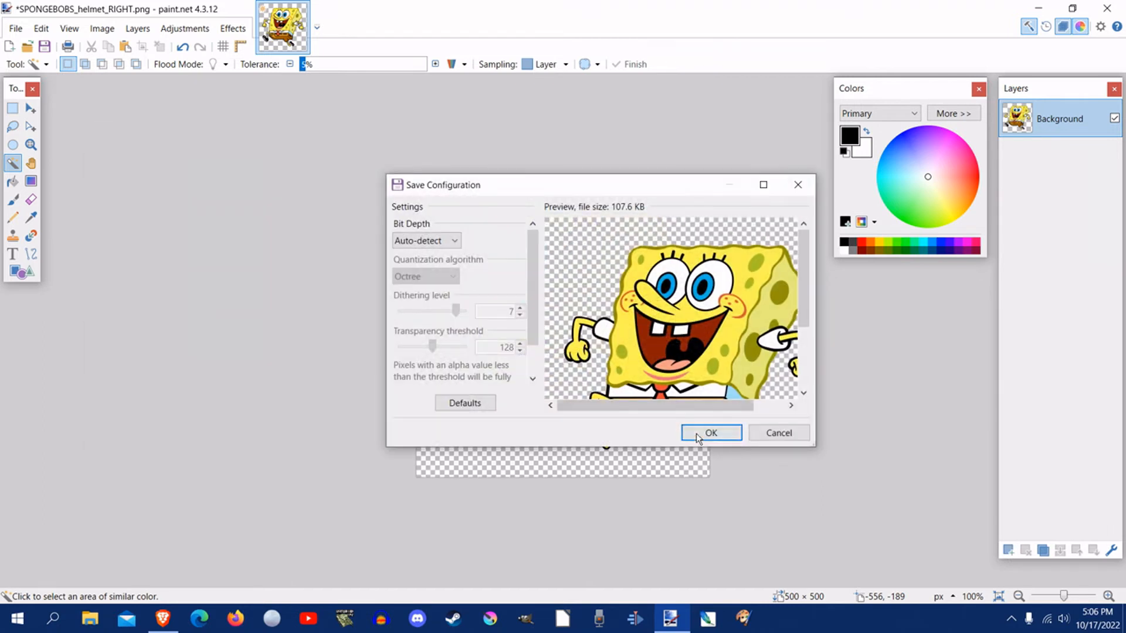
left_click(696, 434)
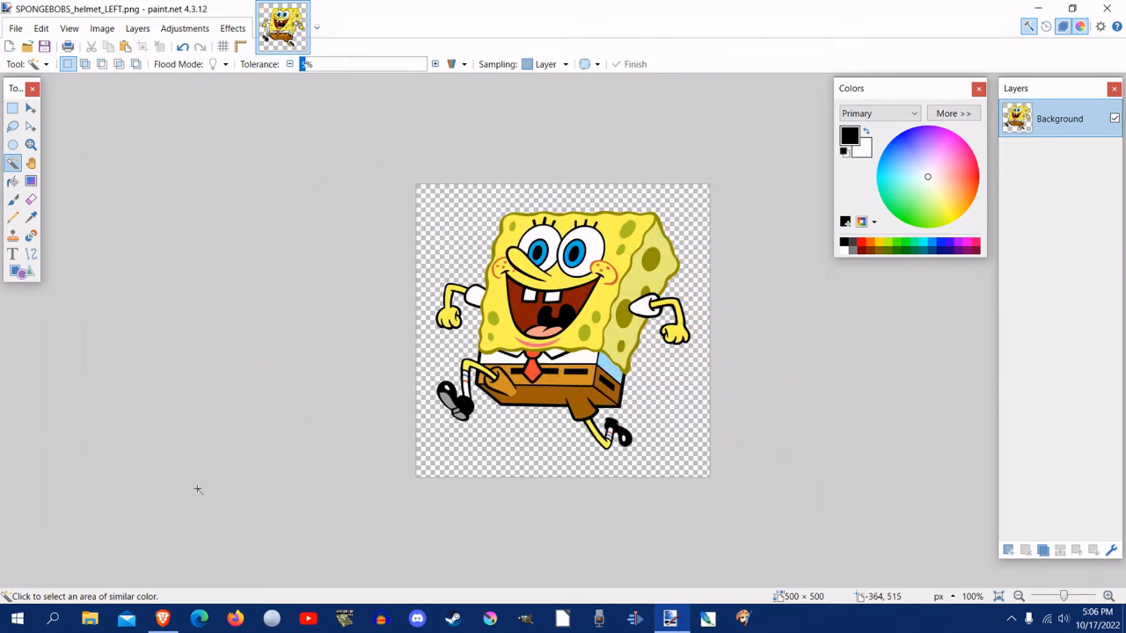
Step: Open Documents > psf2023 > images > FFL > helmets > default in File Explorer and check the saved SpongeBob left and right helmet files
left_click(91, 617)
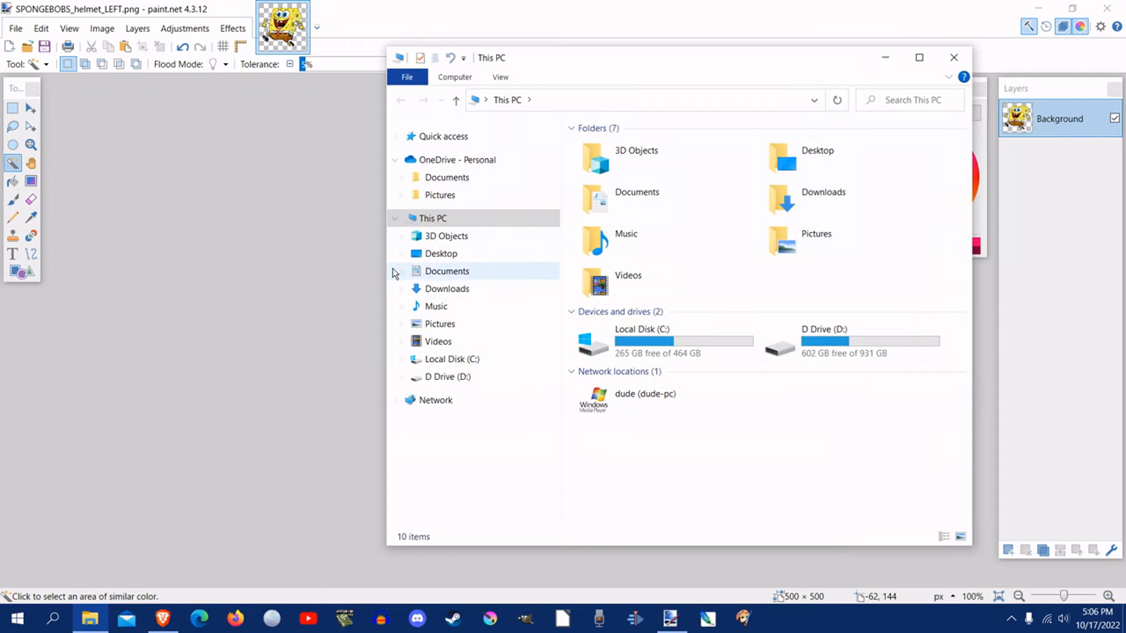
left_click(401, 271)
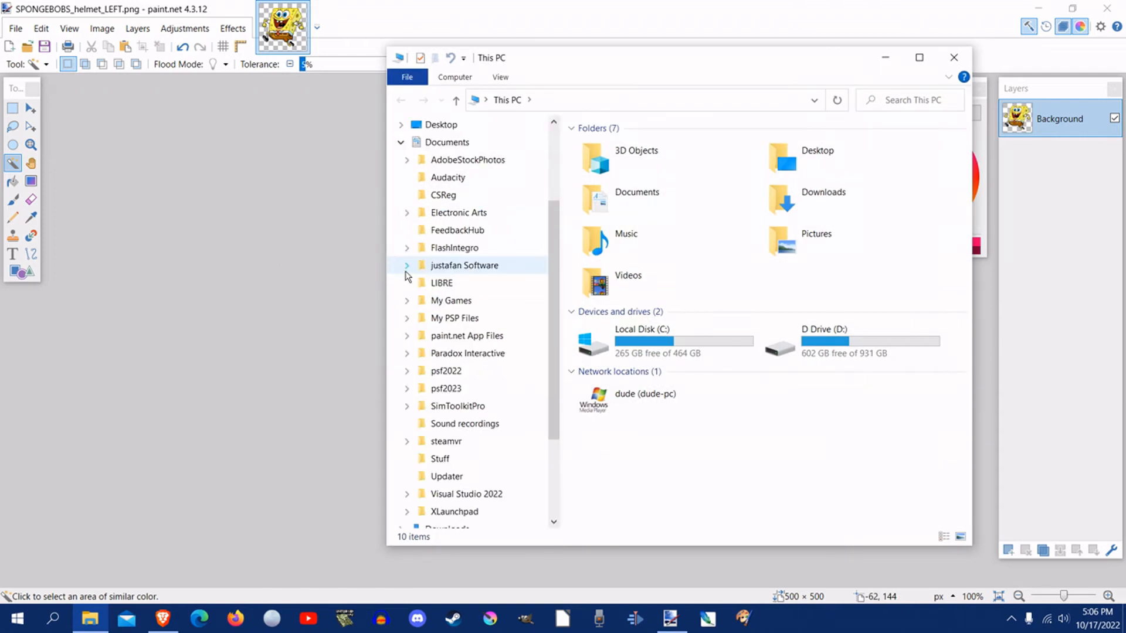
left_click(413, 392)
left_click(413, 392)
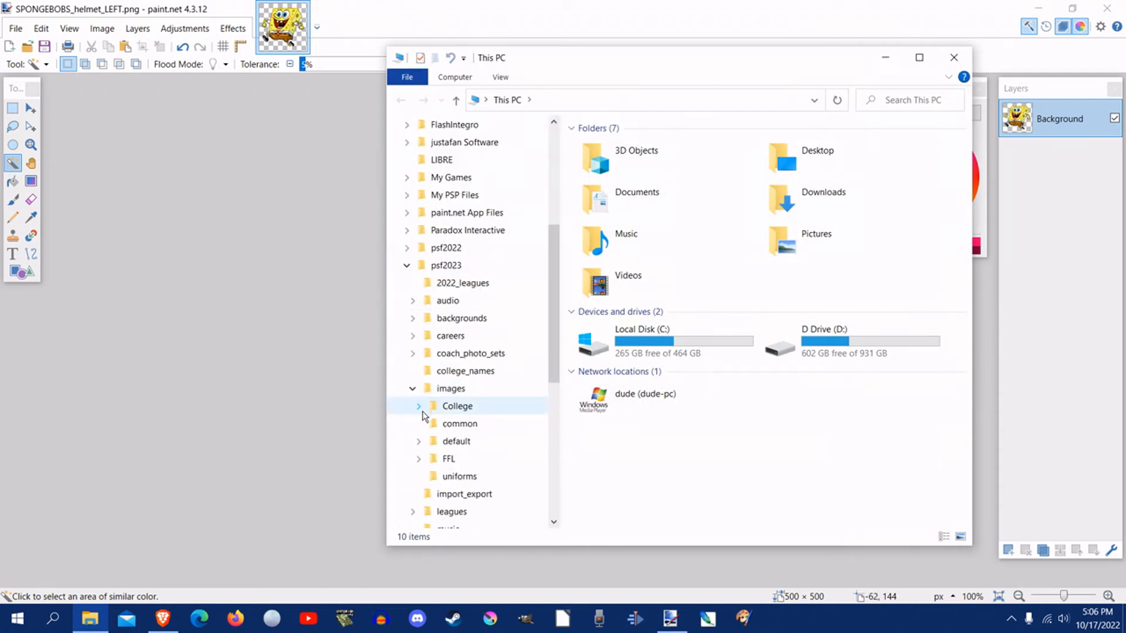
left_click(419, 458)
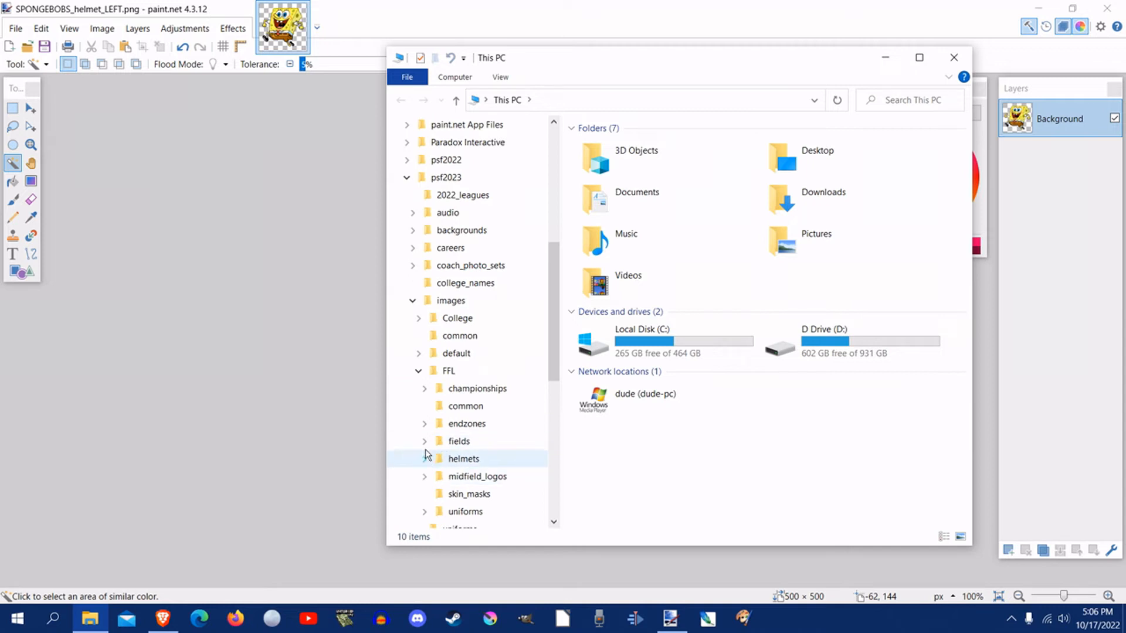
left_click(425, 459)
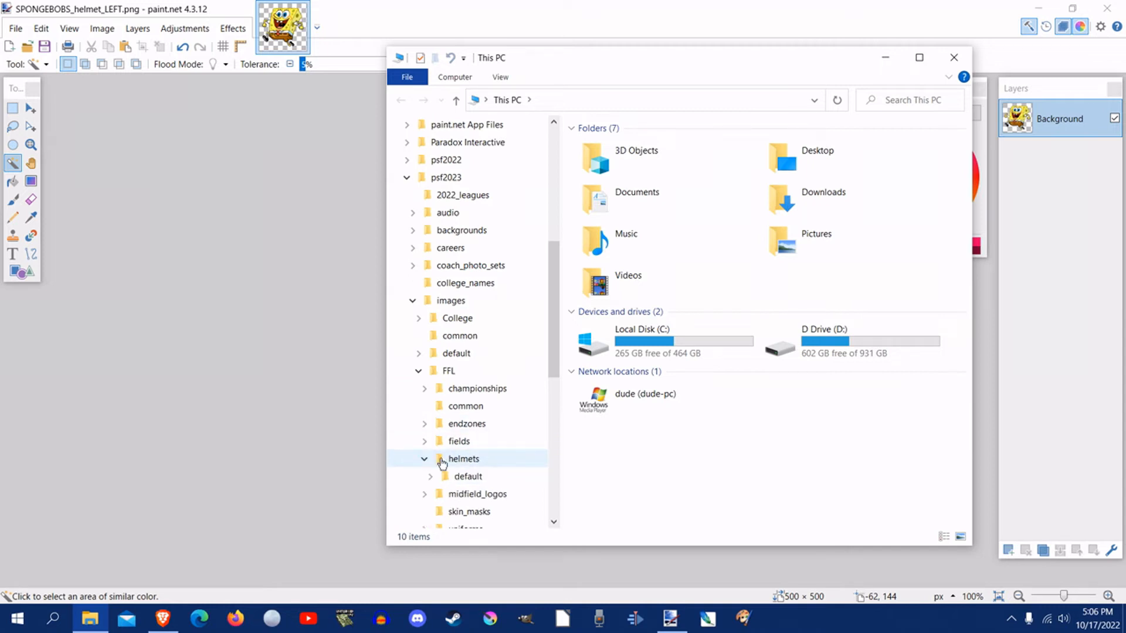
left_click(463, 477)
scroll(674, 347, "down", 5)
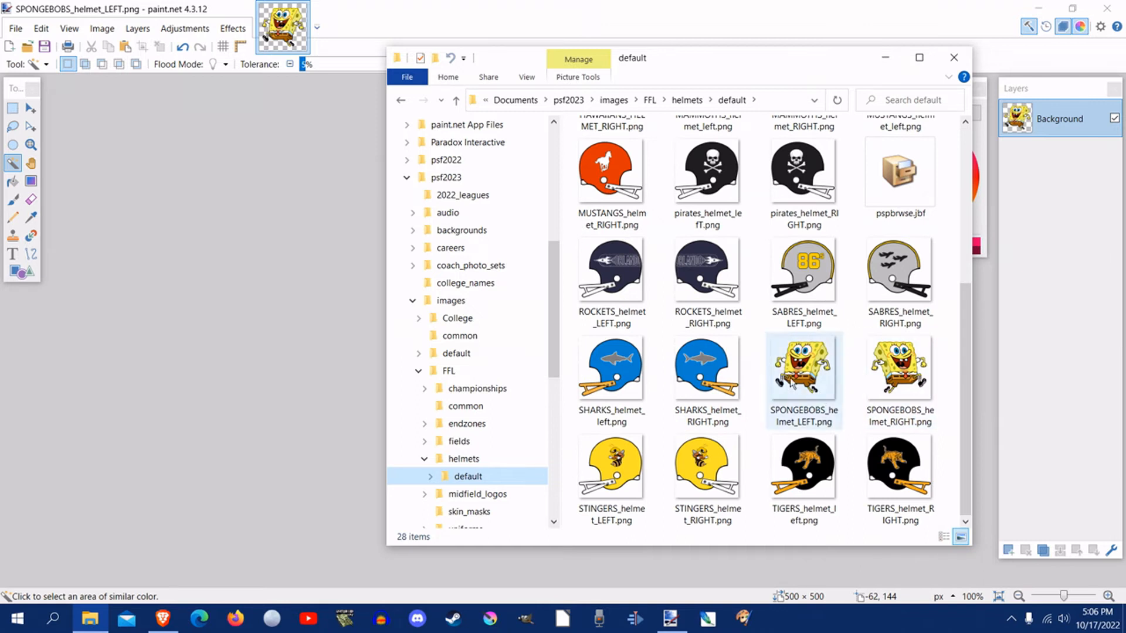
mouse_move(742, 58)
left_mouse_down()
mouse_move(624, 307)
mouse_move(656, 214)
mouse_move(529, 110)
left_mouse_up()
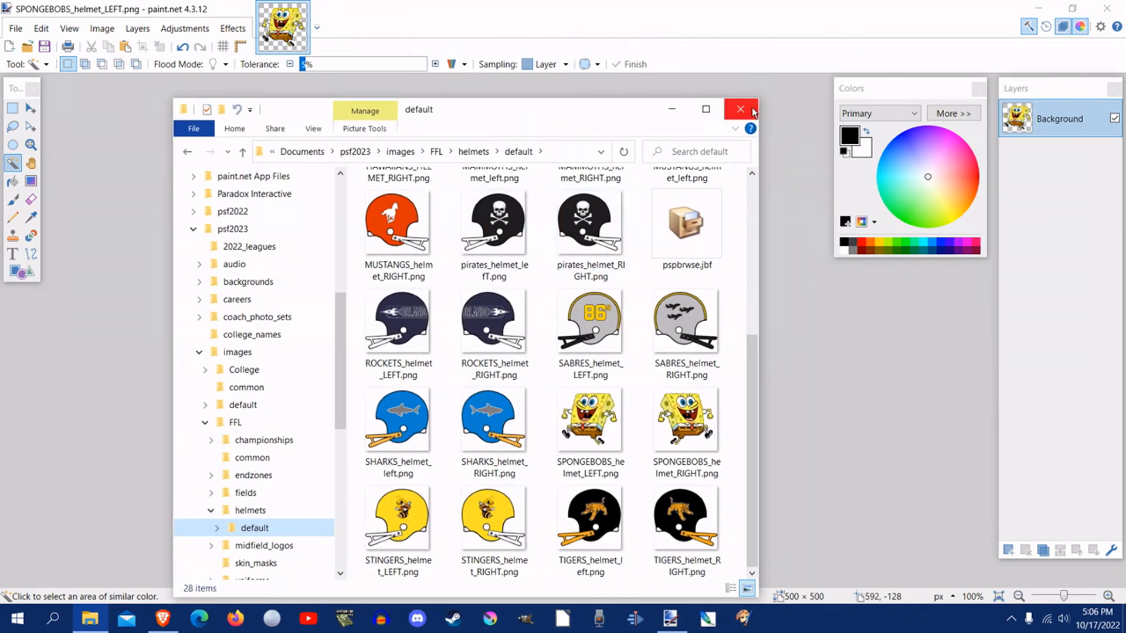
Step: Look at the existing logo files in the FFL midfield_logos > default folder, and put the File Explorer window away
left_click(213, 547)
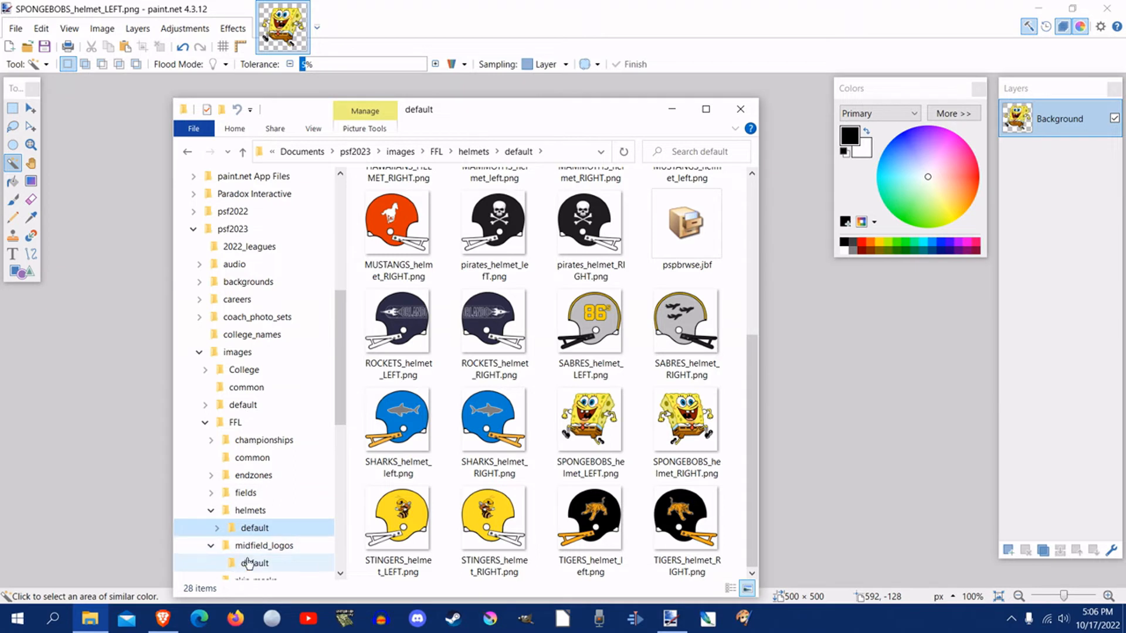
left_click(253, 563)
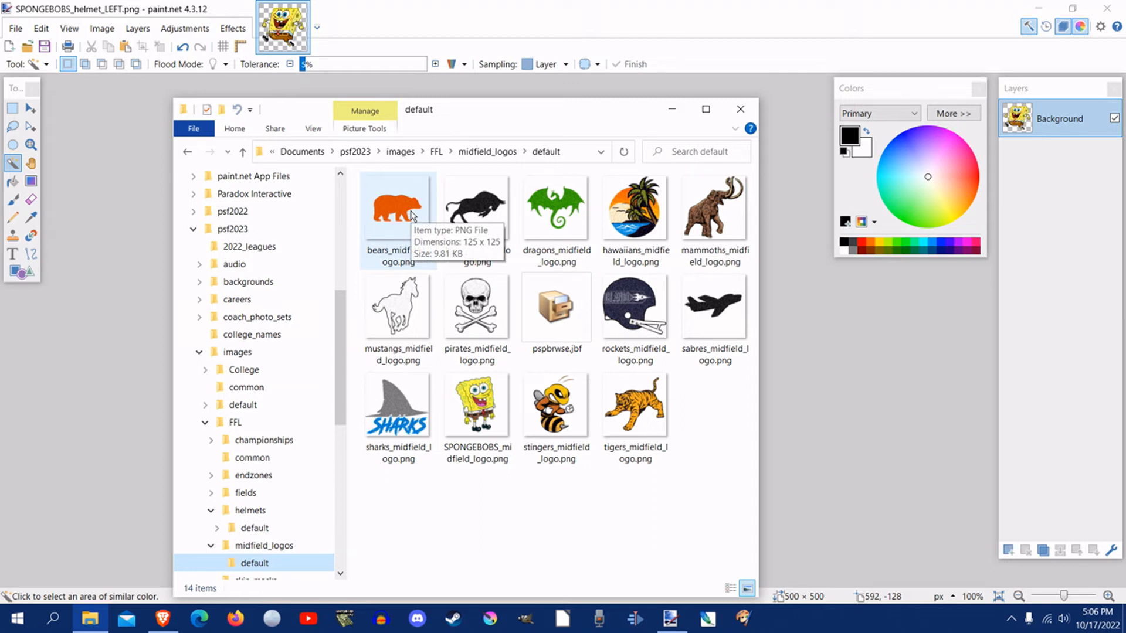
left_click(672, 110)
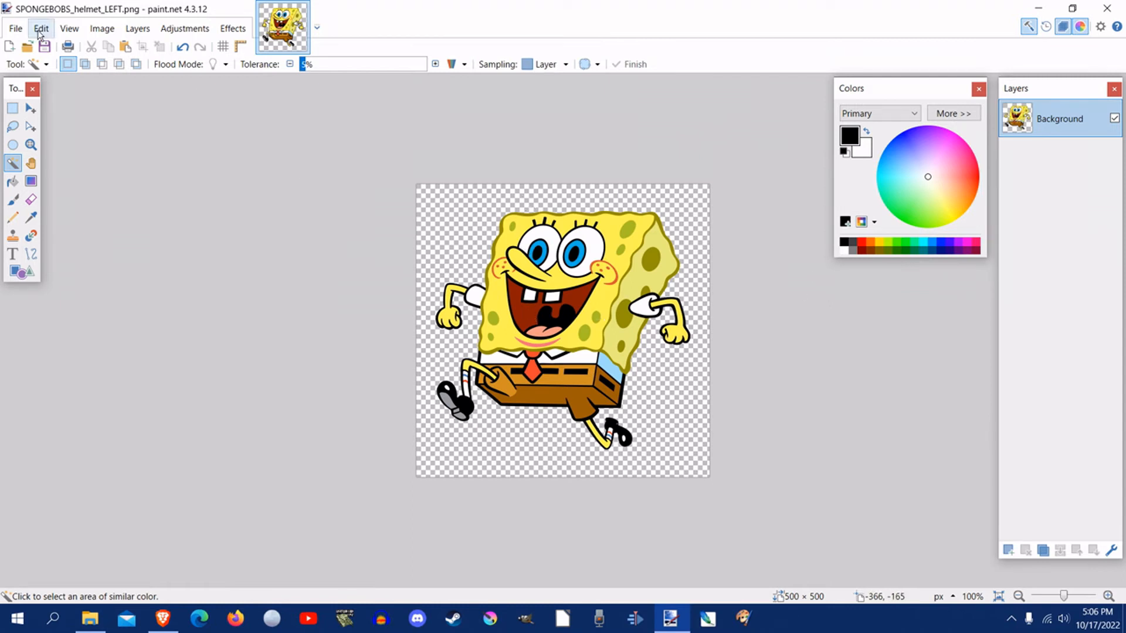
Step: Flip the whole SpongeBob image horizontally and resize it by percentage to 25%
left_click(98, 30)
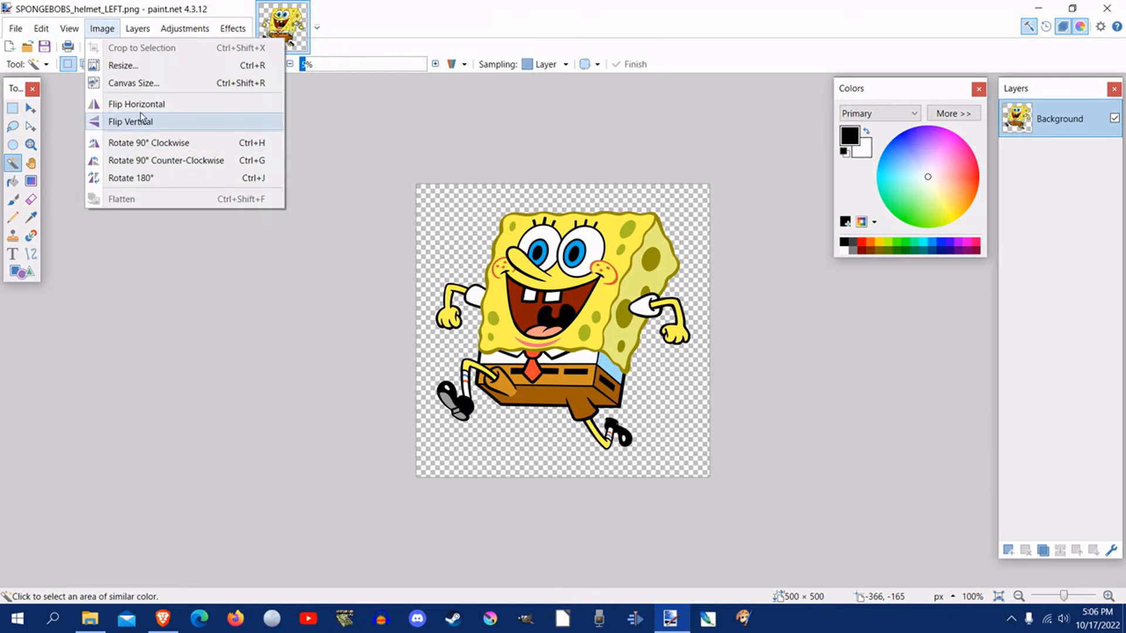
left_click(180, 106)
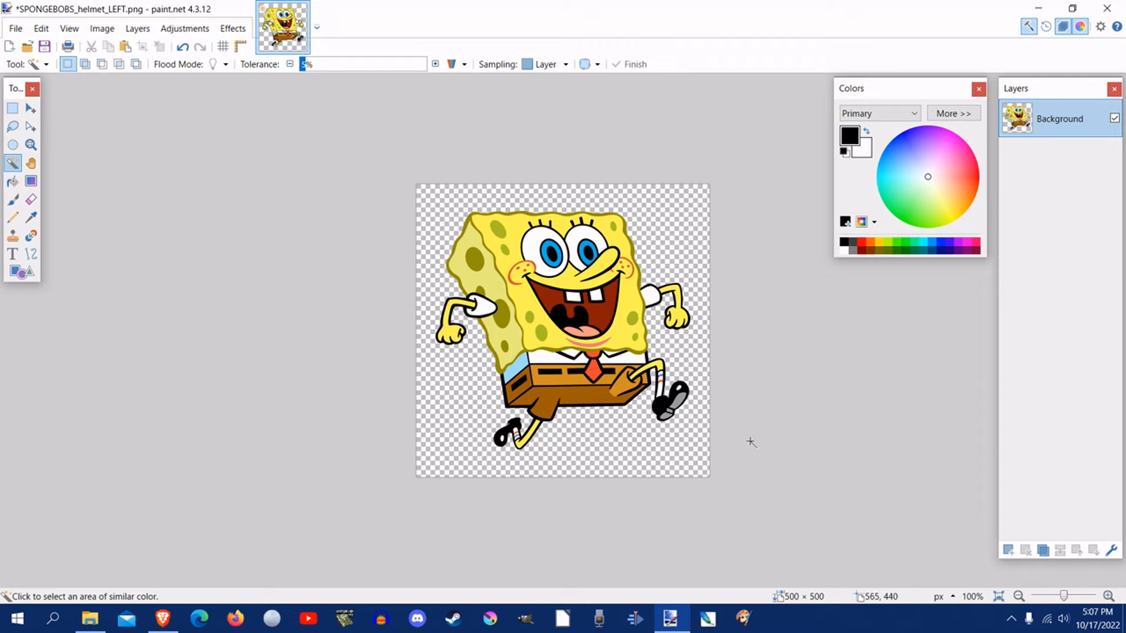
left_click(102, 29)
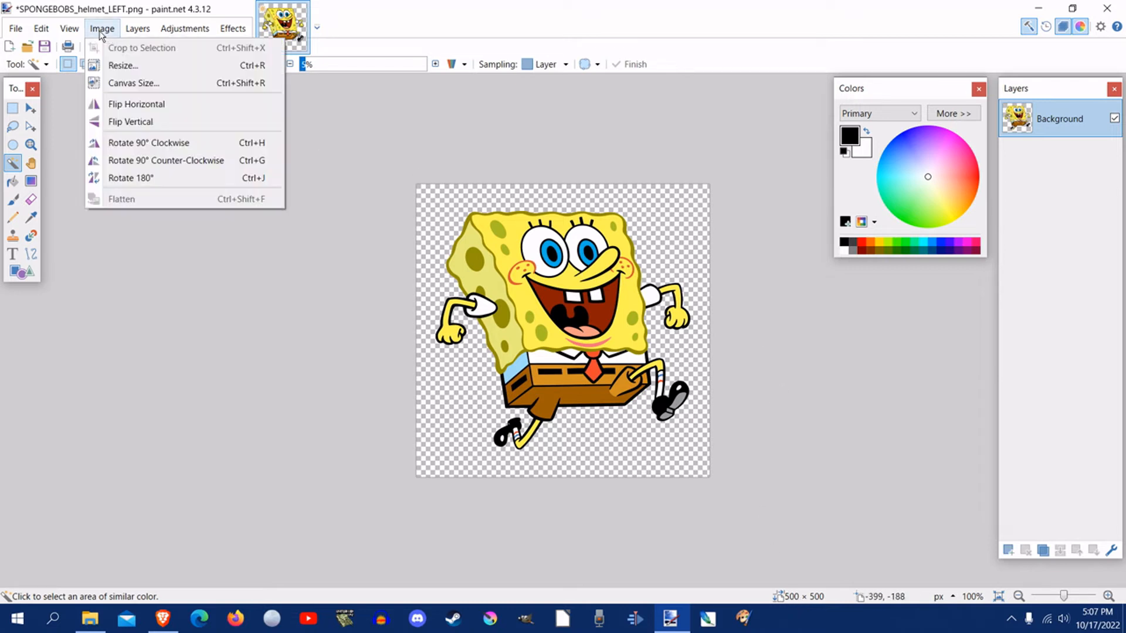
left_click(109, 68)
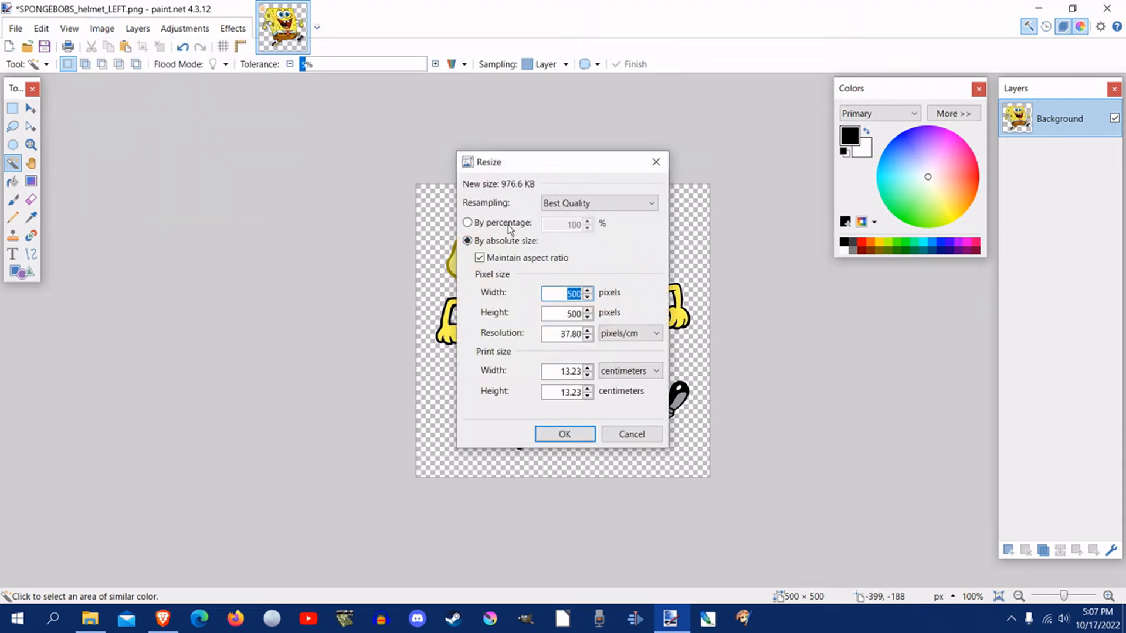
left_click(508, 224)
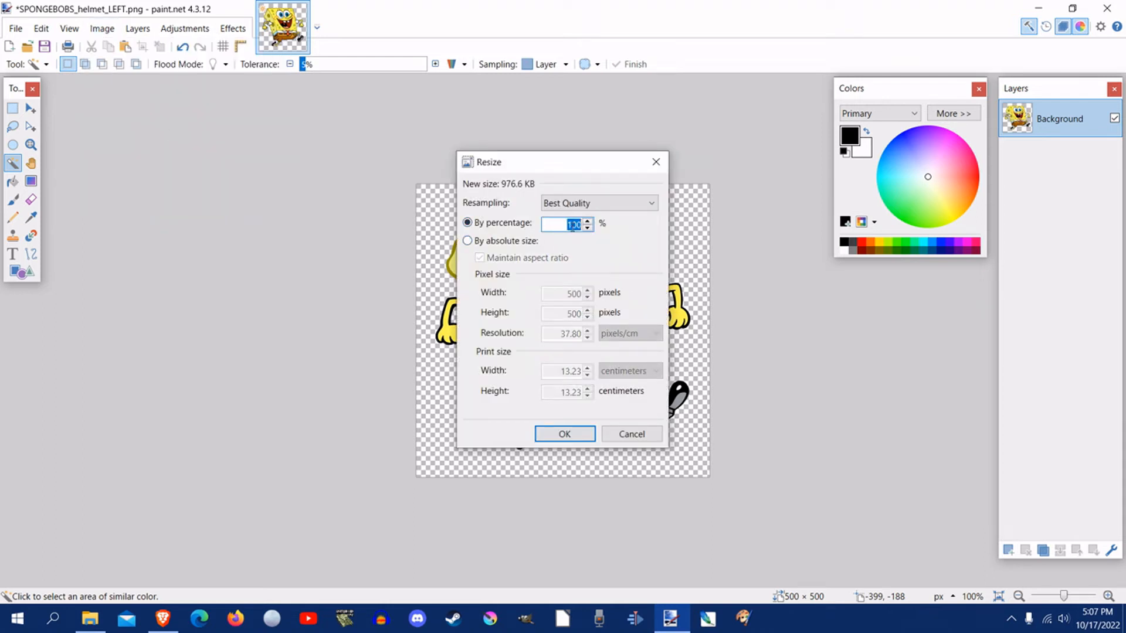
type("25")
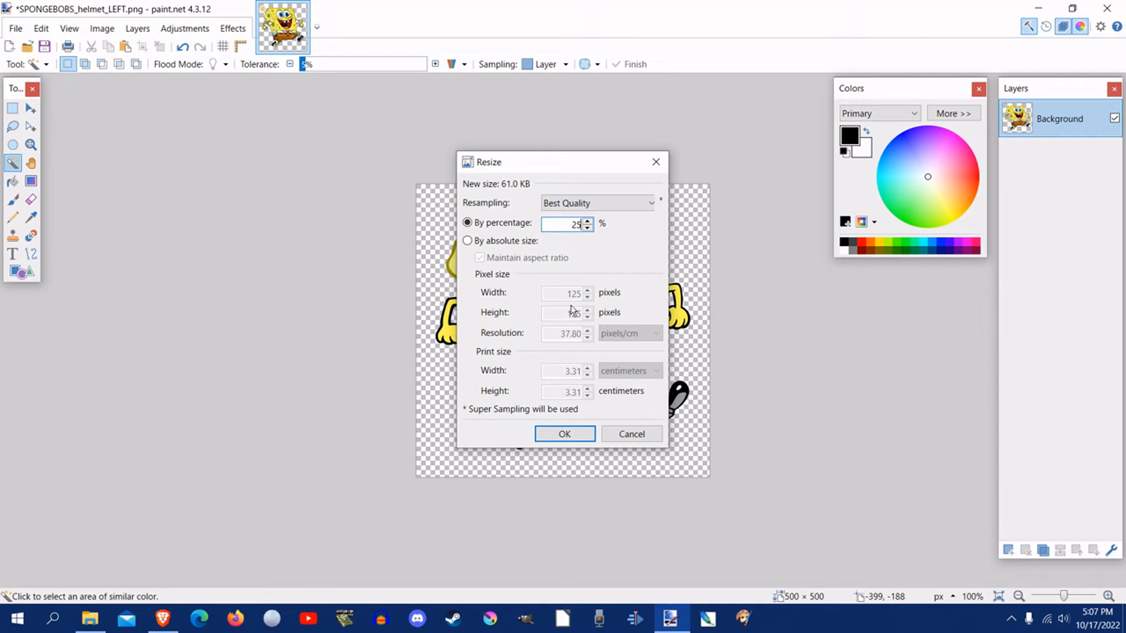
left_click(565, 434)
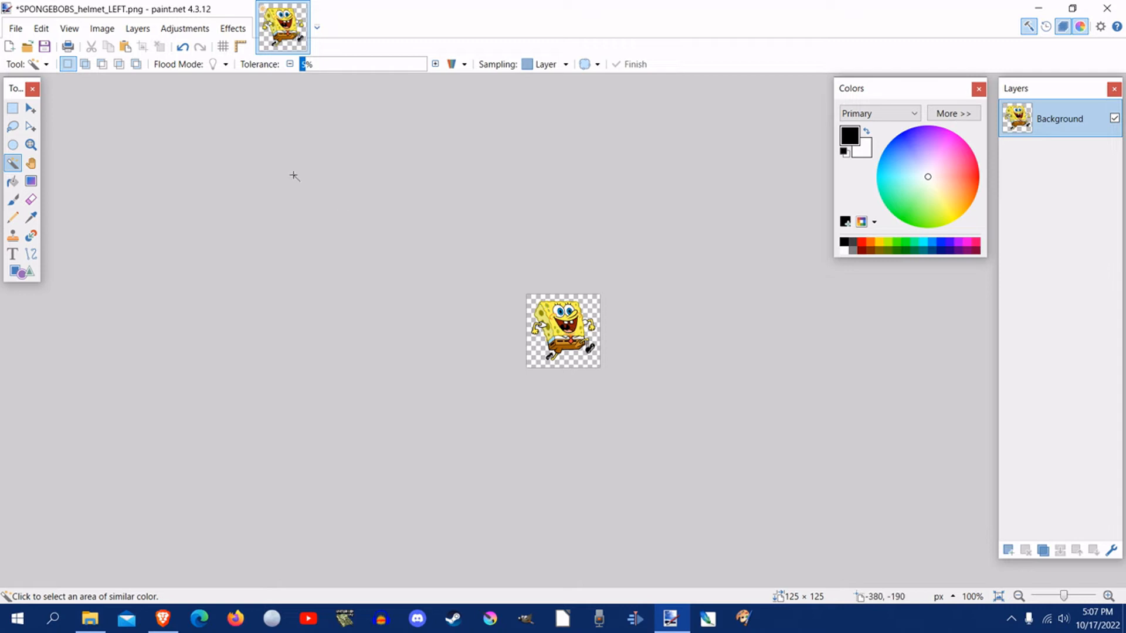
Step: Add noise to the reduced image with intensity 38 and color saturation 0
left_click(232, 30)
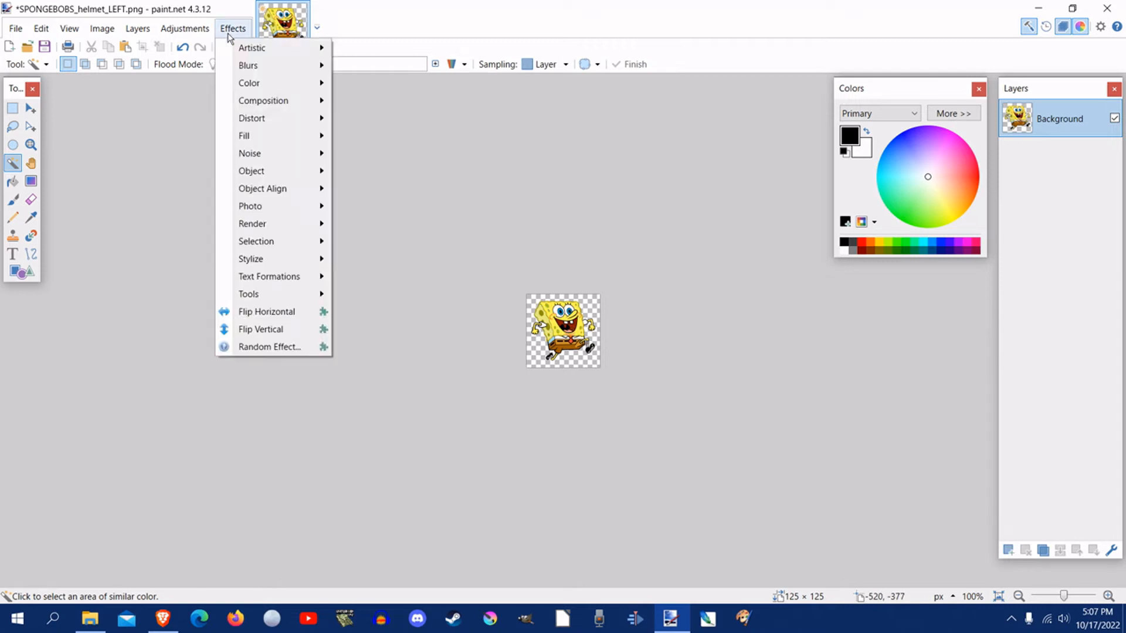
mouse_move(273, 159)
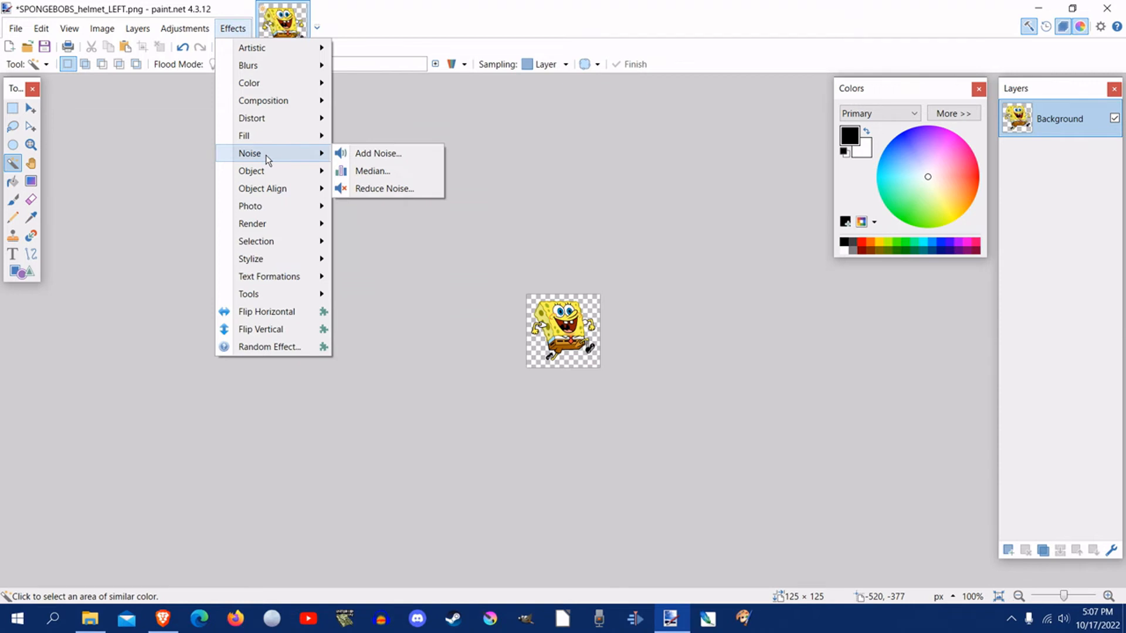
left_click(360, 157)
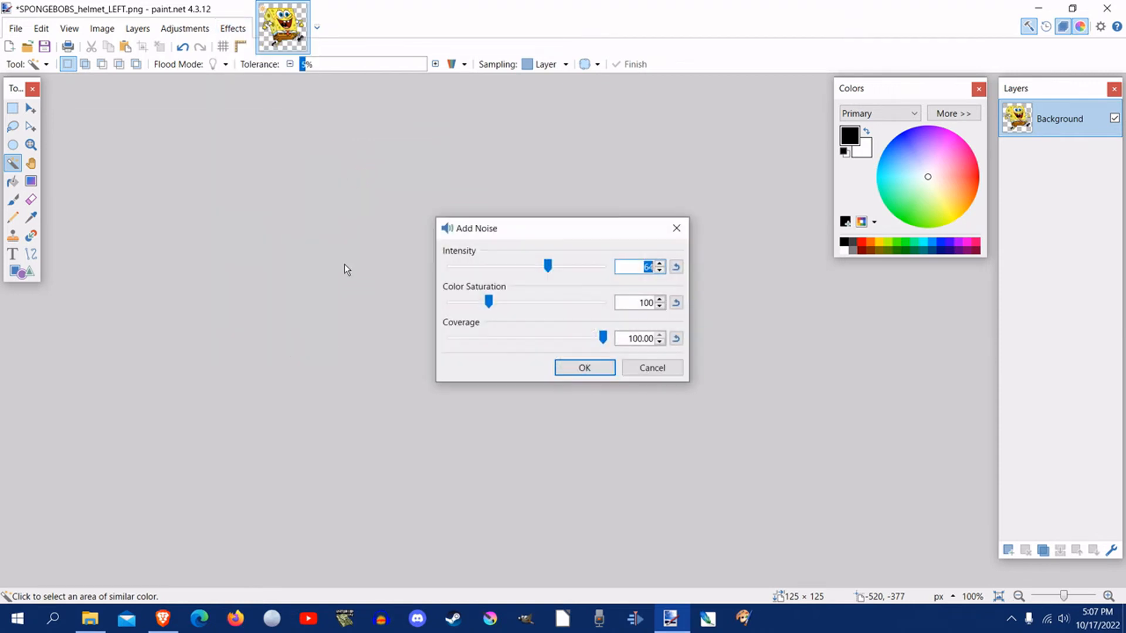
left_click_drag(493, 242, 716, 277)
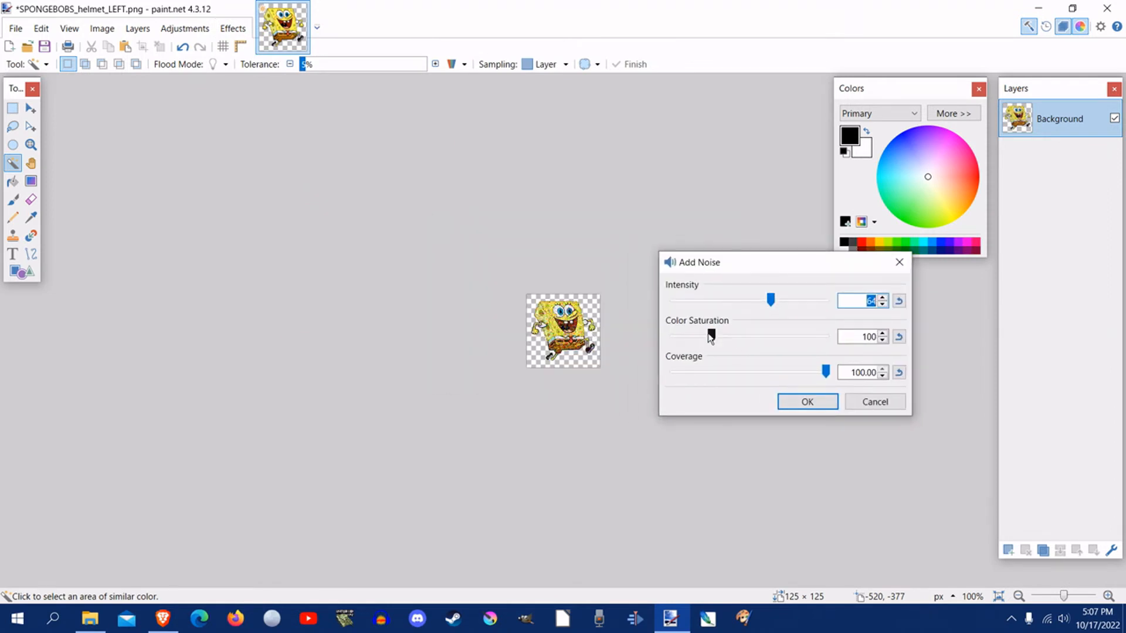
left_click_drag(709, 333, 658, 332)
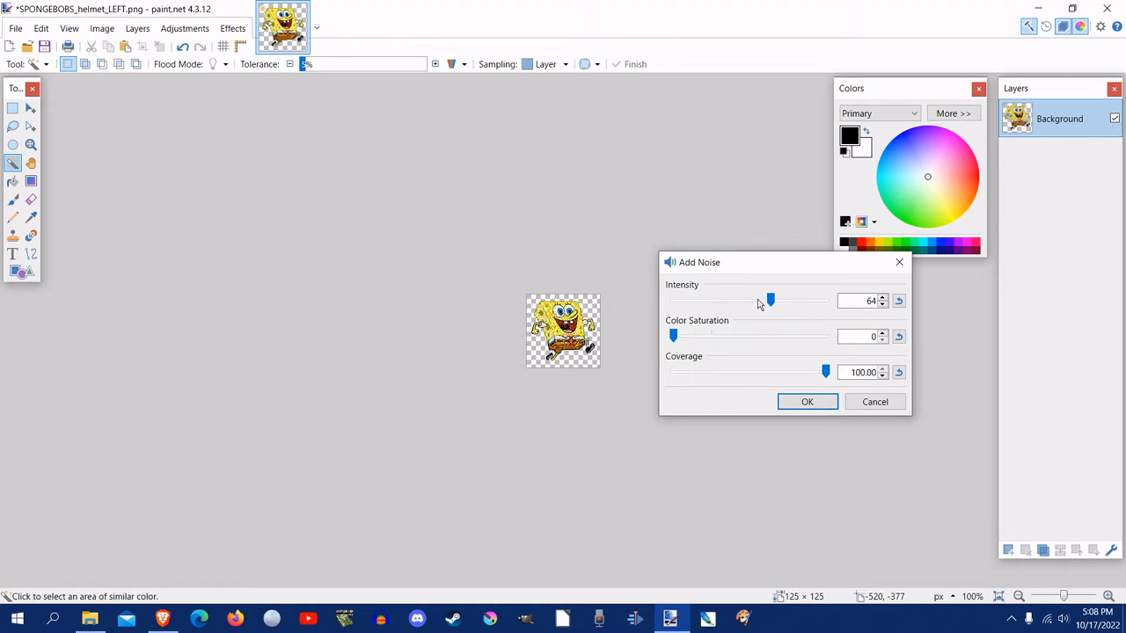
left_click_drag(771, 305, 730, 305)
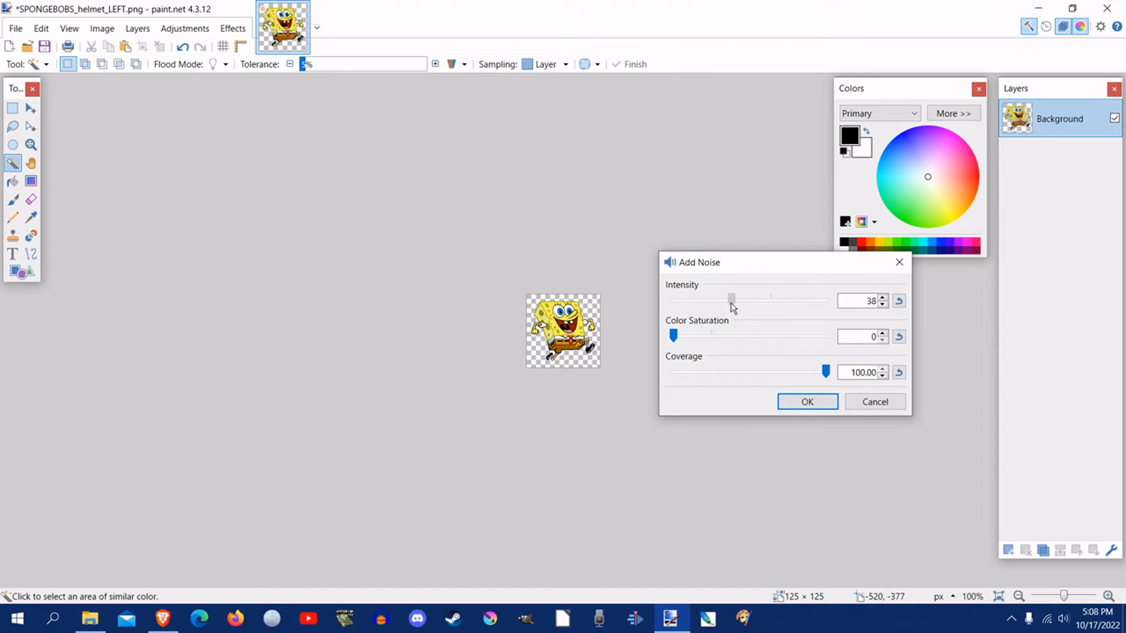
left_click(796, 404)
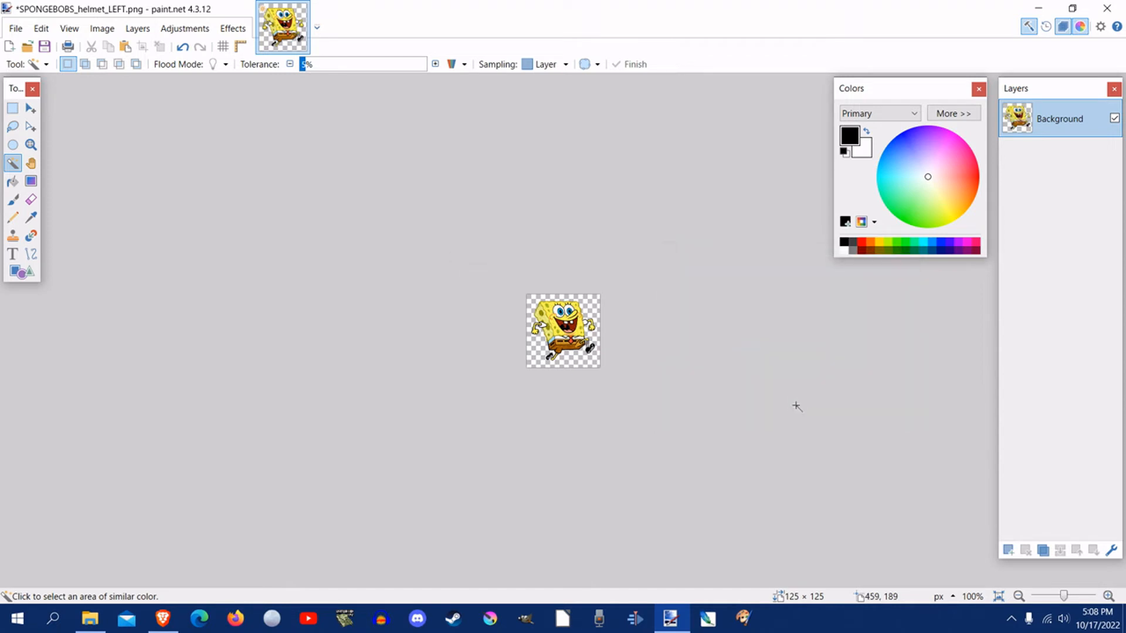
Step: Save the image as SPONGEBOBS_midfield_logo.png in the FFL midfield_logos > default folder, replacing the existing file and accepting the save settings
left_click(16, 28)
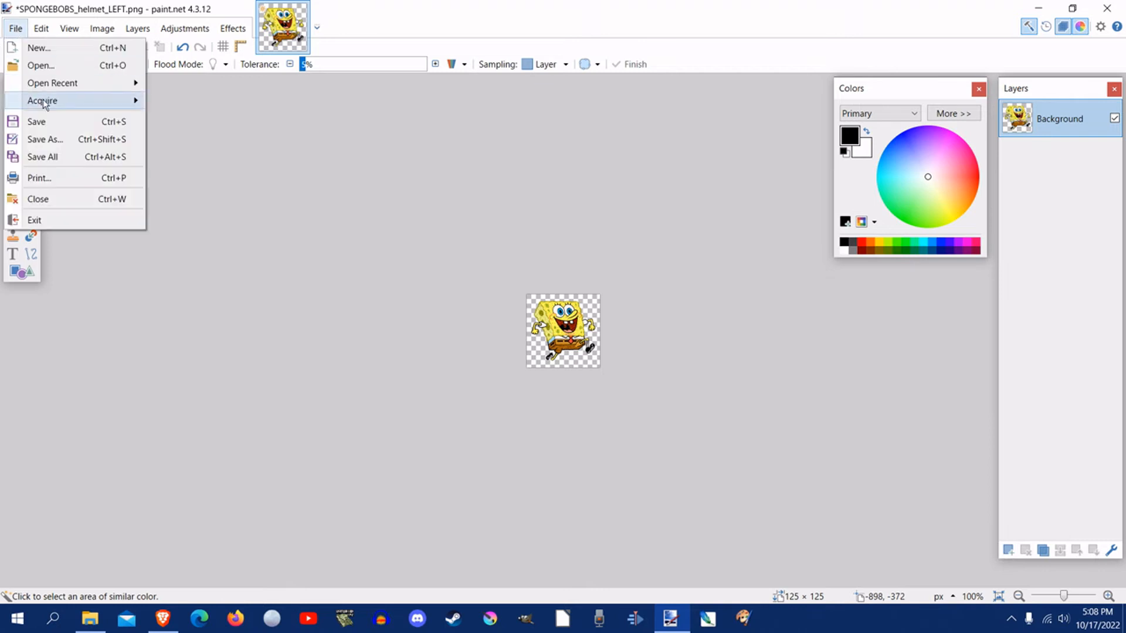
left_click(51, 141)
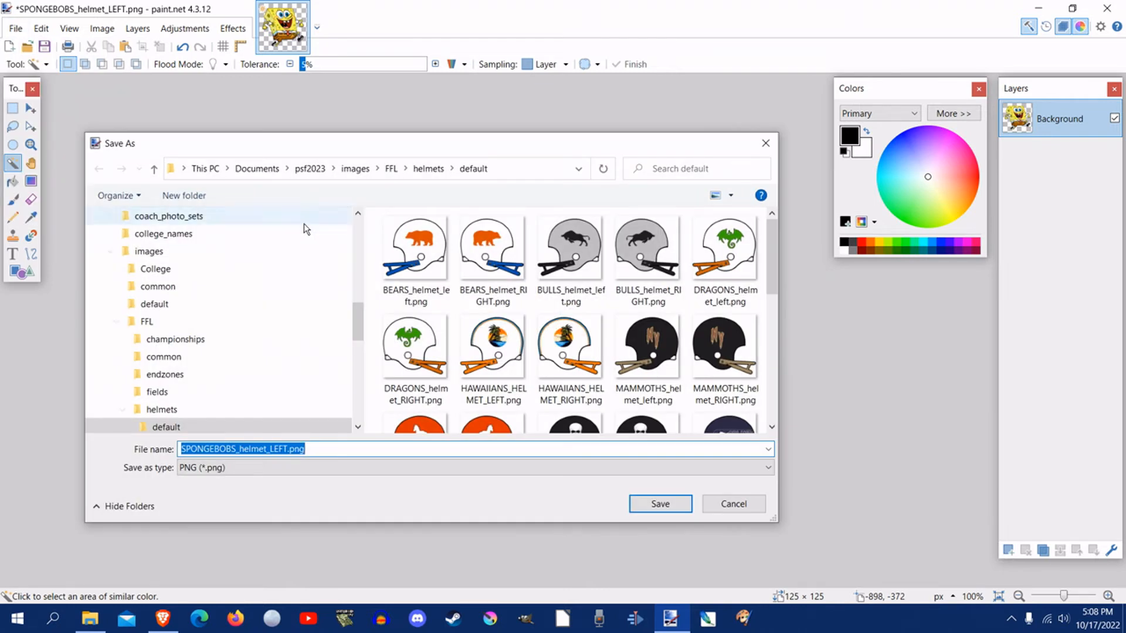
scroll(135, 396, "down", 1)
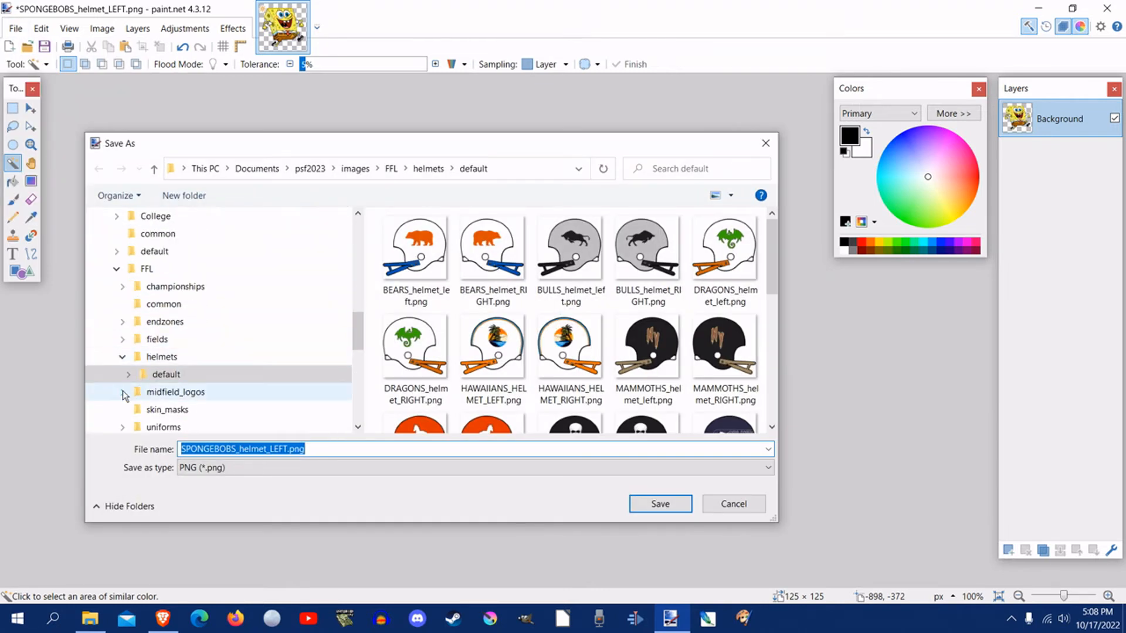
left_click(123, 392)
left_click(165, 409)
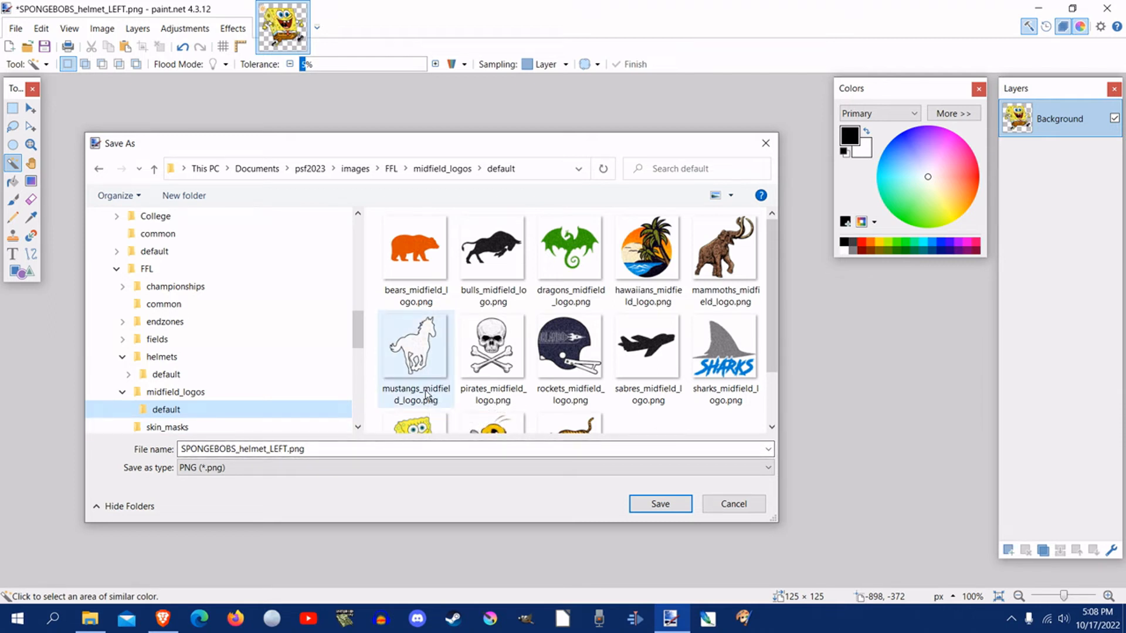
left_click(413, 421)
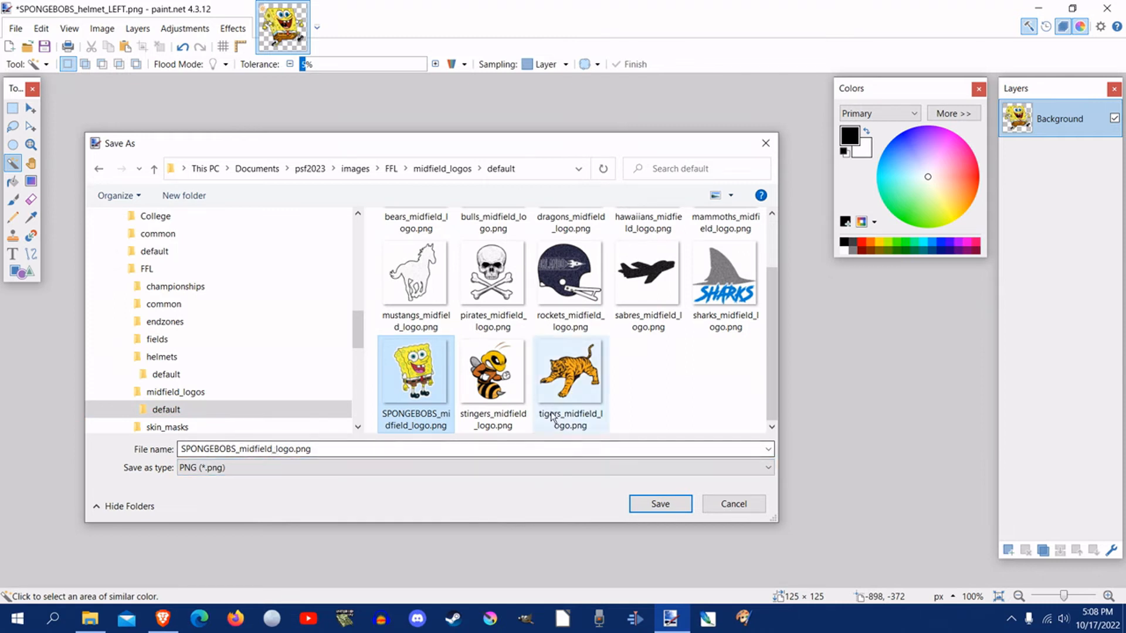
left_click(663, 506)
left_click(599, 311)
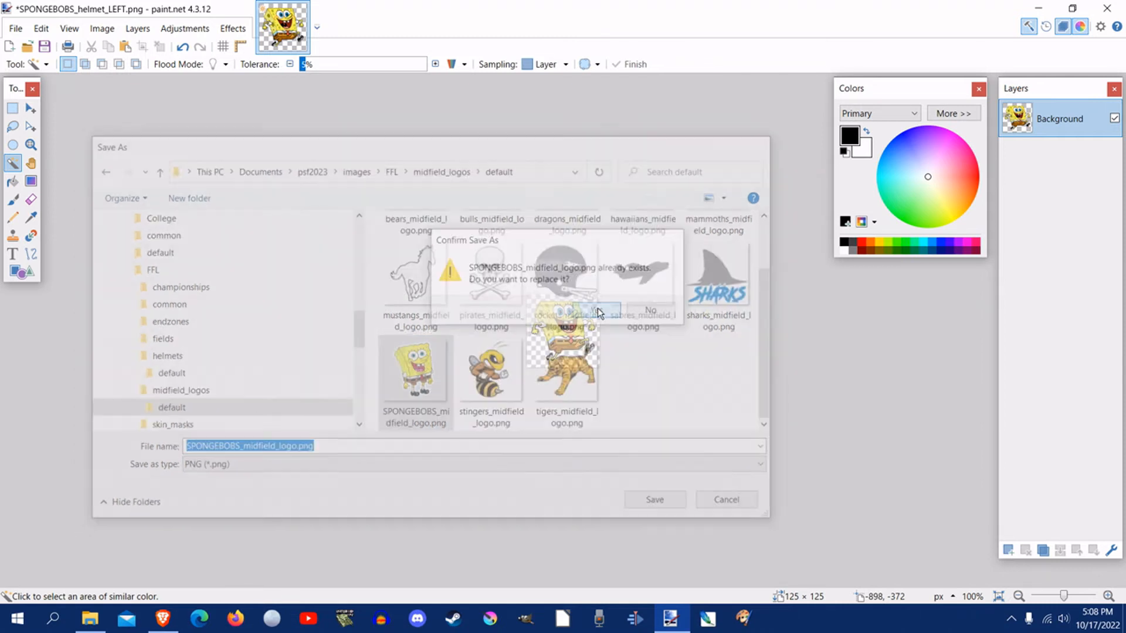
left_click(712, 432)
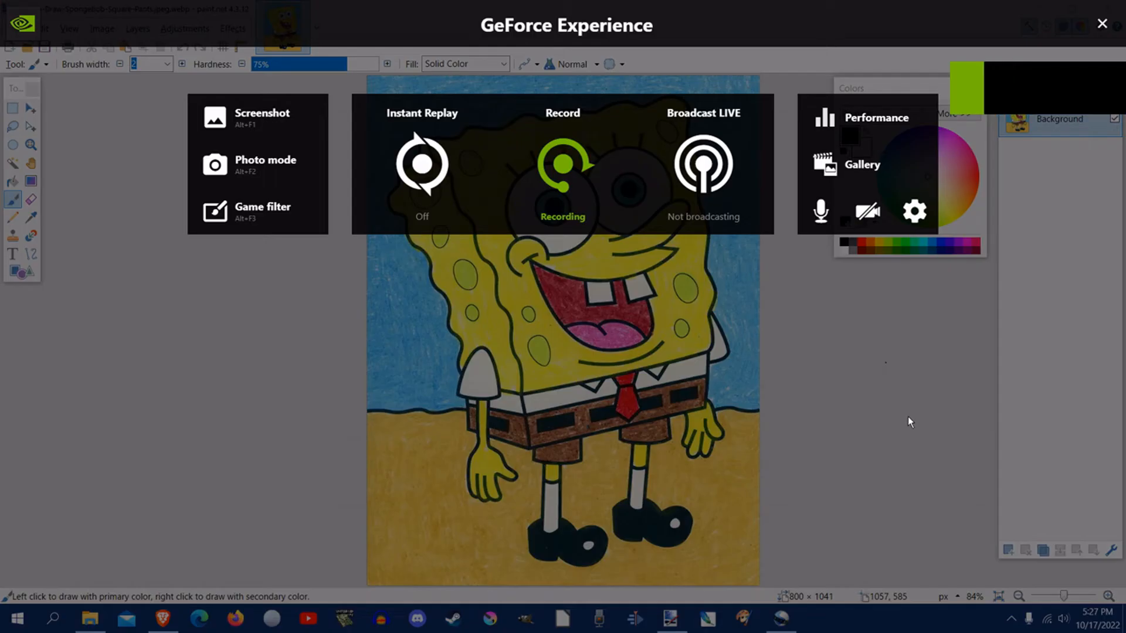
key("alt+z")
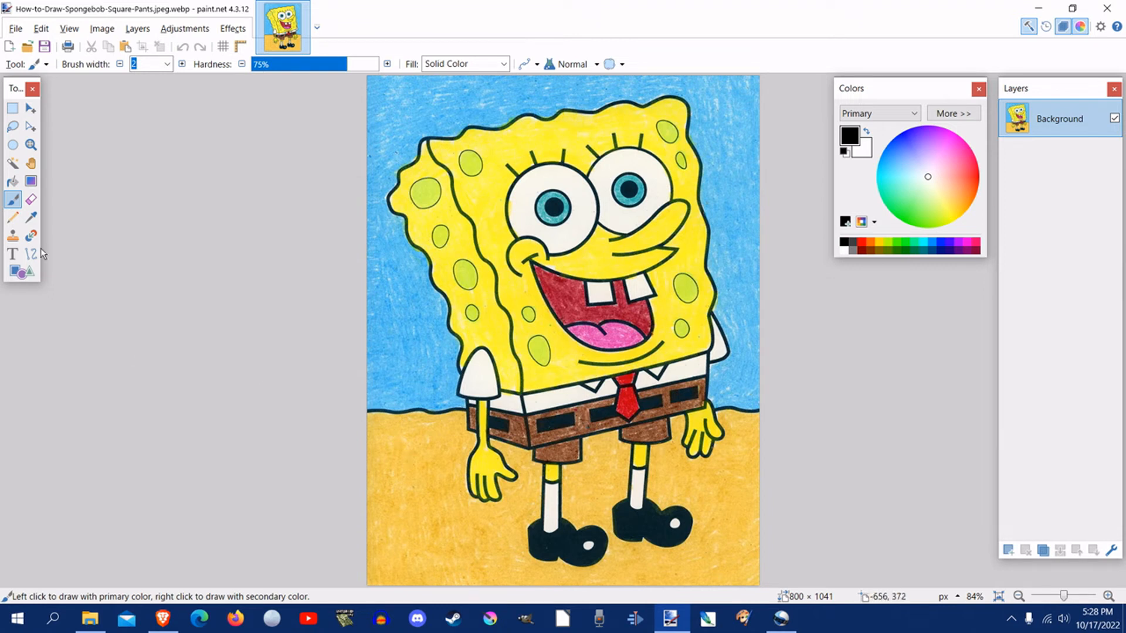
left_click(11, 167)
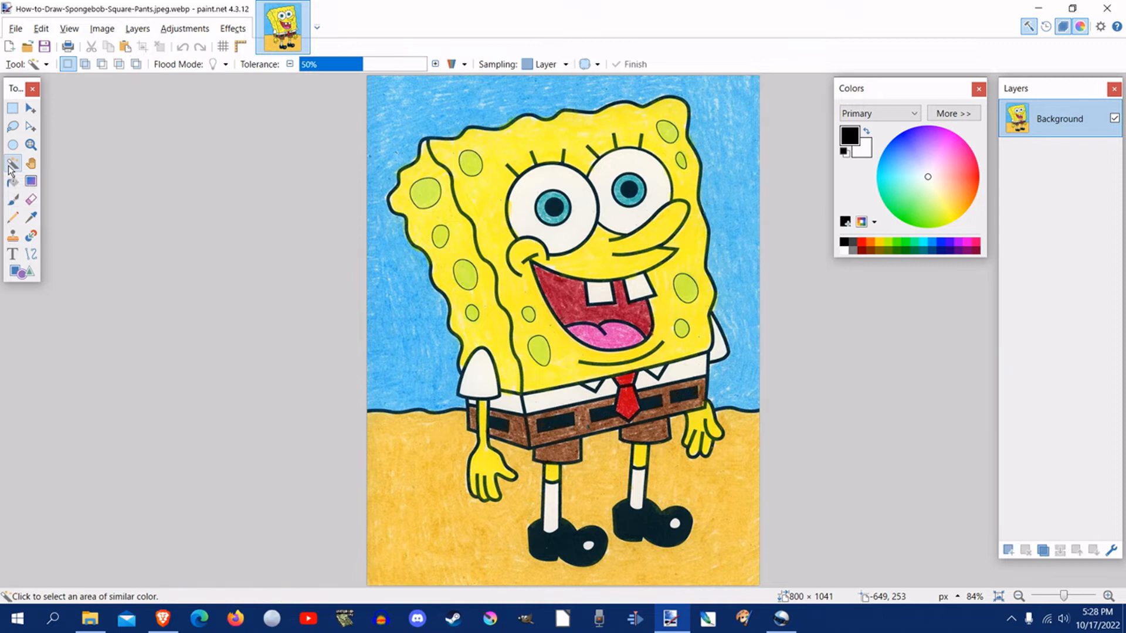
left_click(434, 111)
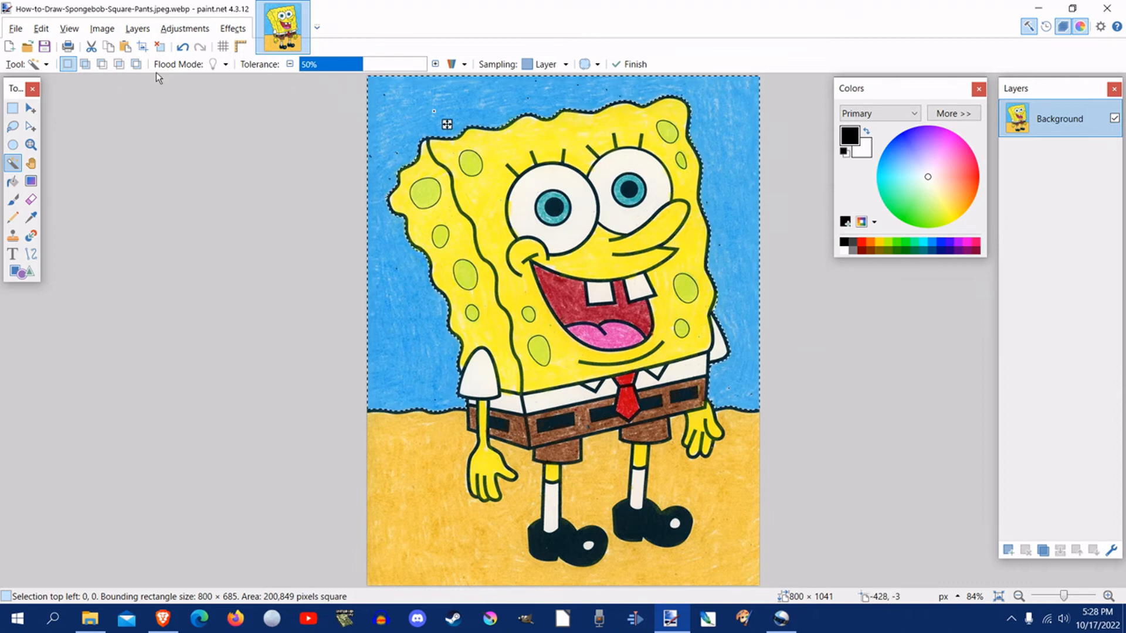
left_click(41, 30)
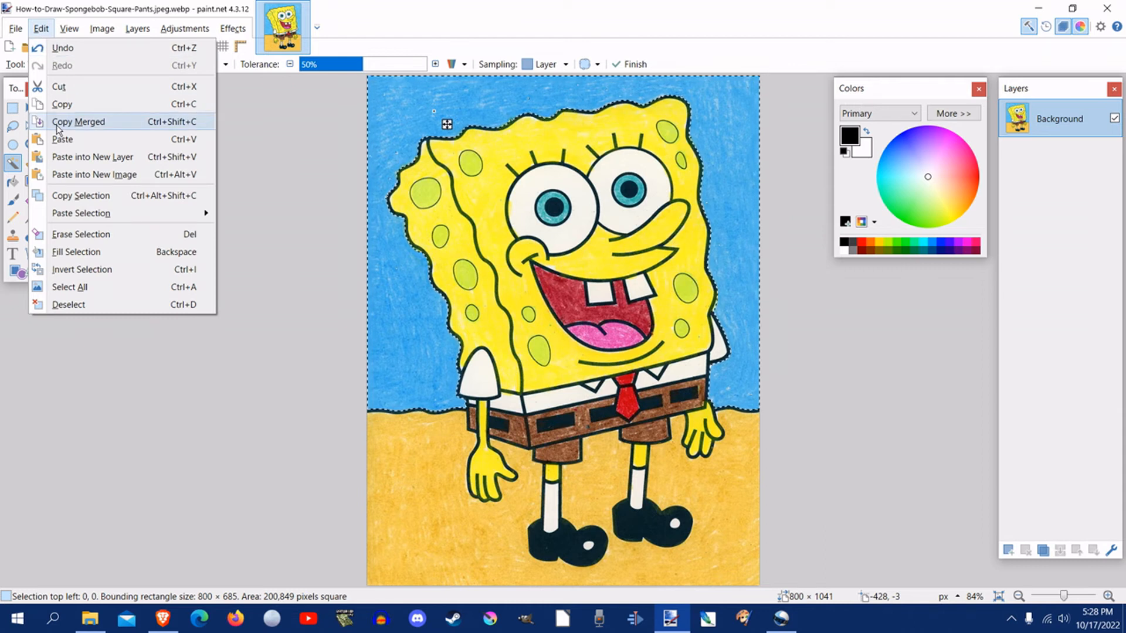
left_click(71, 305)
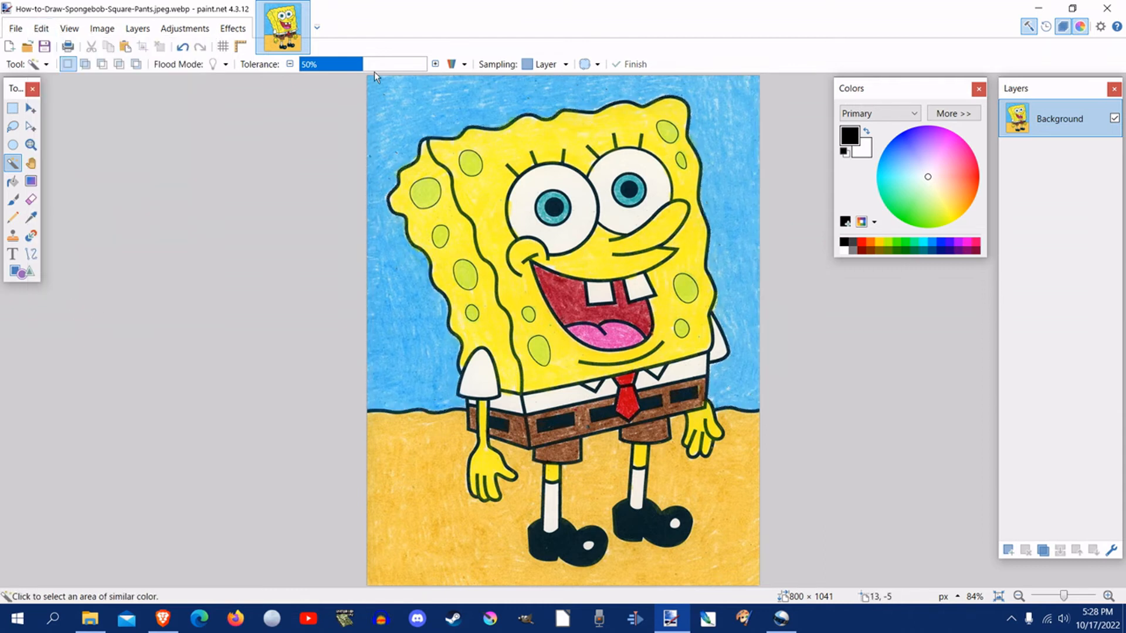
Step: Select the blue sky behind SpongeBob with the Magic Wand at 60% tolerance and cut it out of the drawing
left_click(436, 66)
left_click(435, 66)
left_click(436, 66)
left_click(435, 66)
left_click(435, 66)
left_click(397, 128)
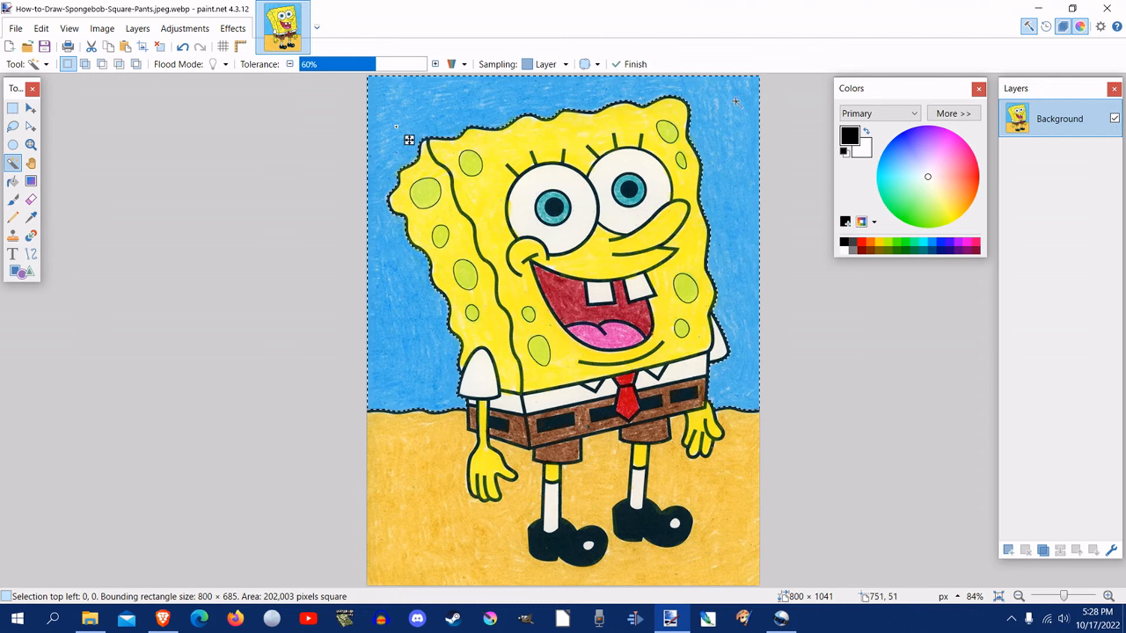
left_click(406, 526, "ctrl")
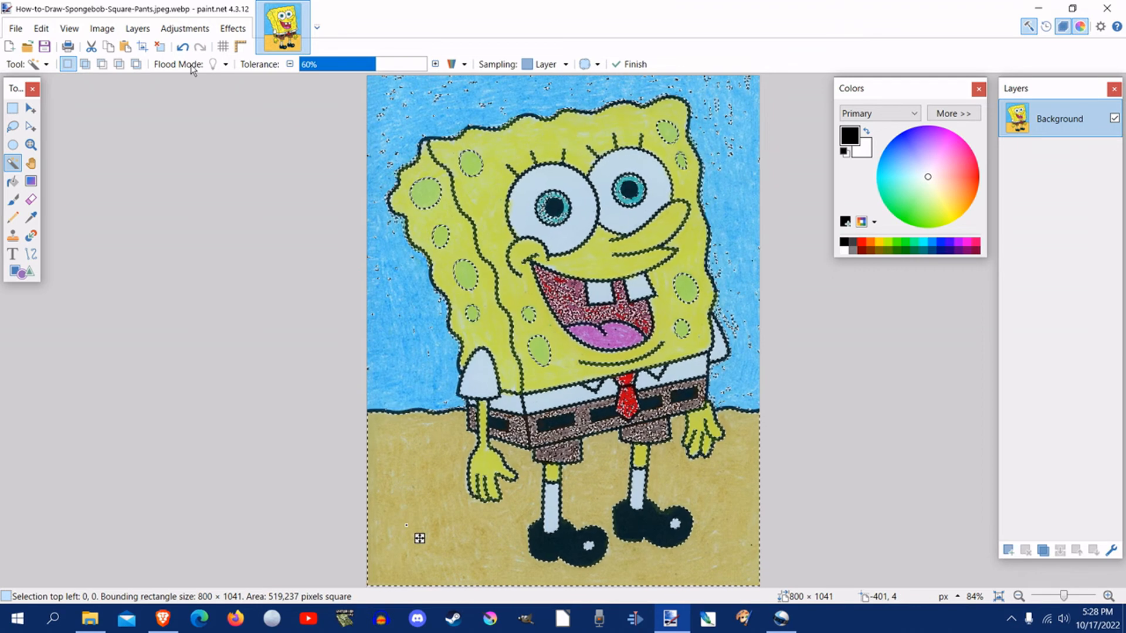
left_click(182, 47)
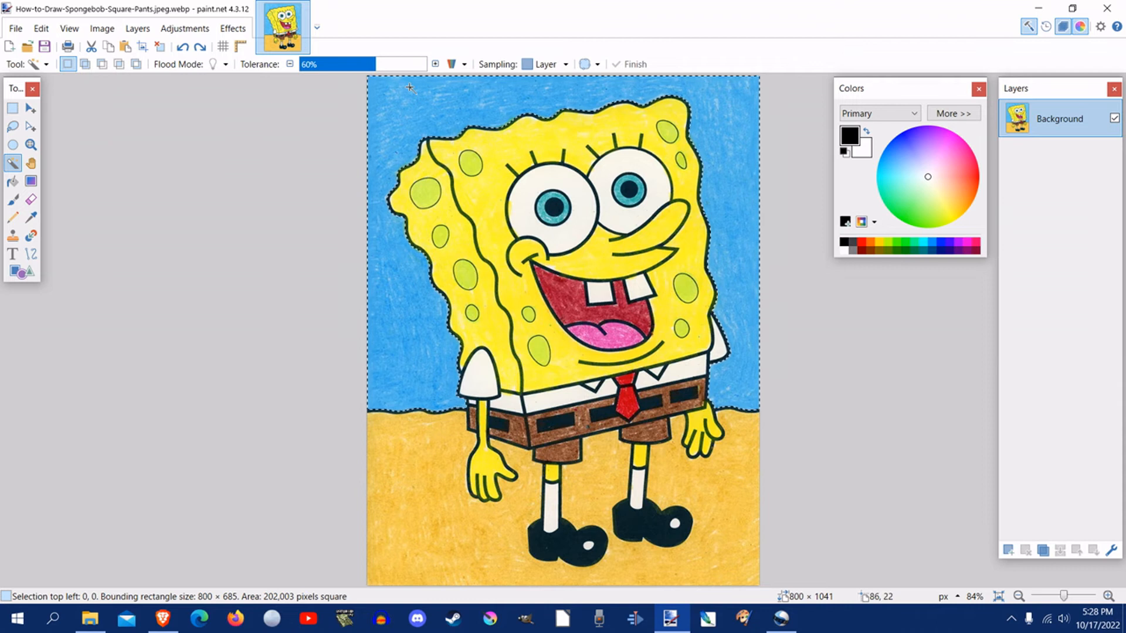
left_click(41, 35)
left_click(51, 88)
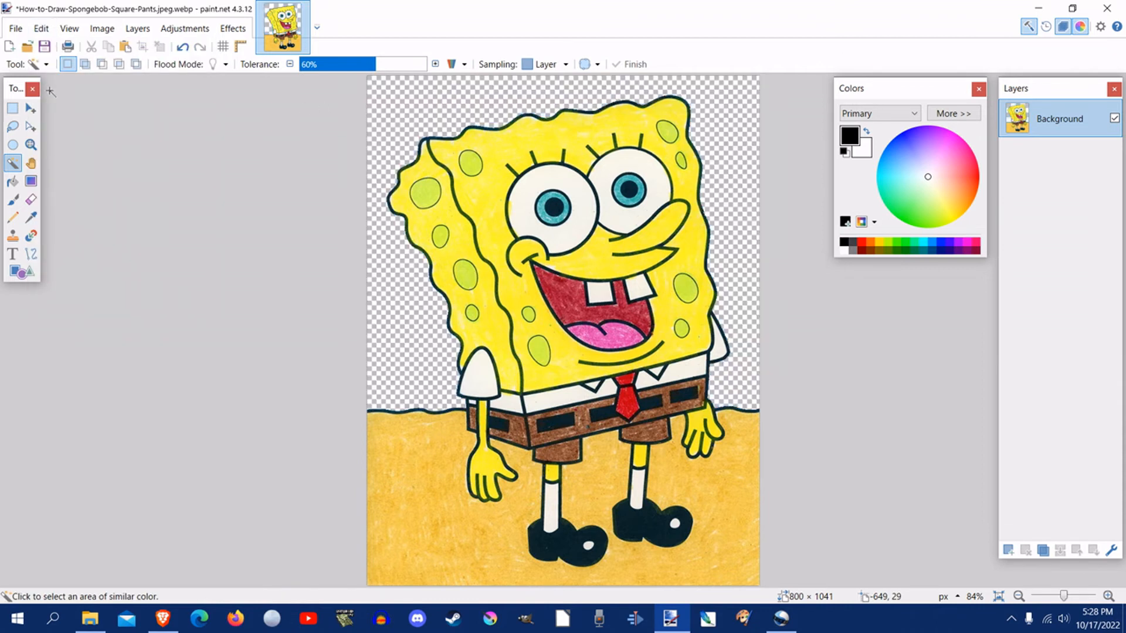
Step: Select the sand around SpongeBob's legs with the Magic Wand, raise the tolerance to 66%, and cut the sand out
left_click(403, 519)
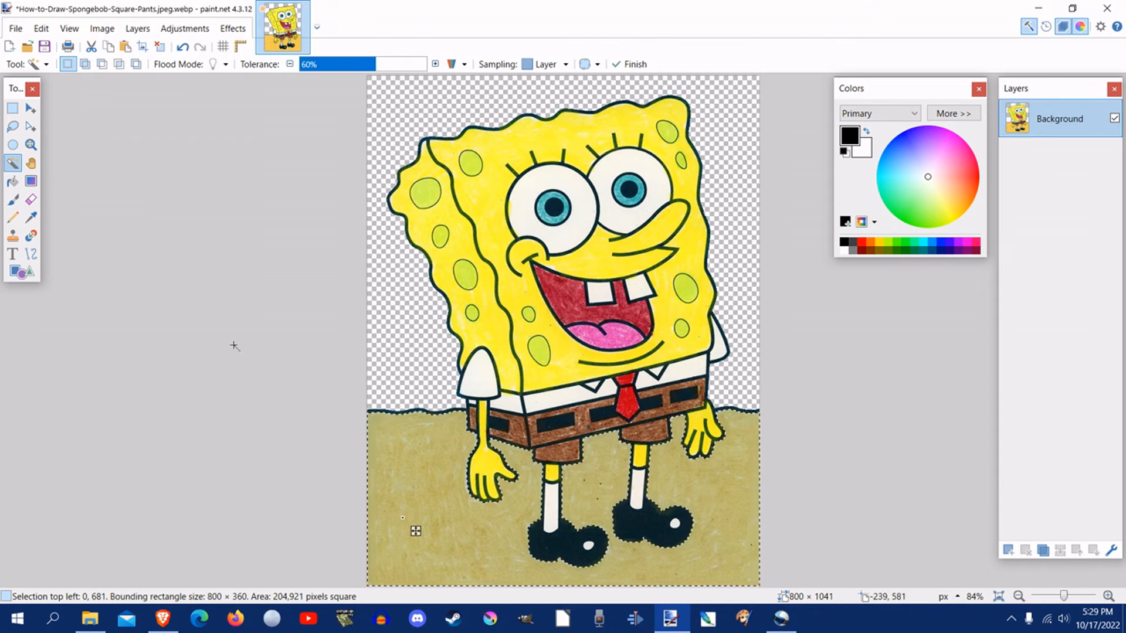
left_click(42, 30)
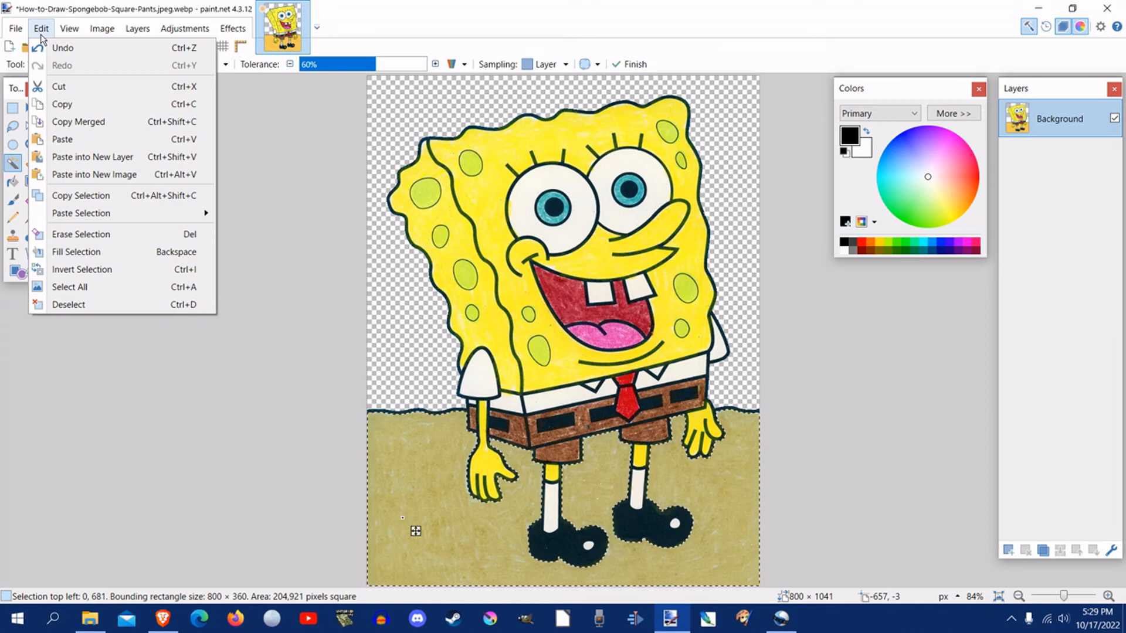
left_click(40, 10)
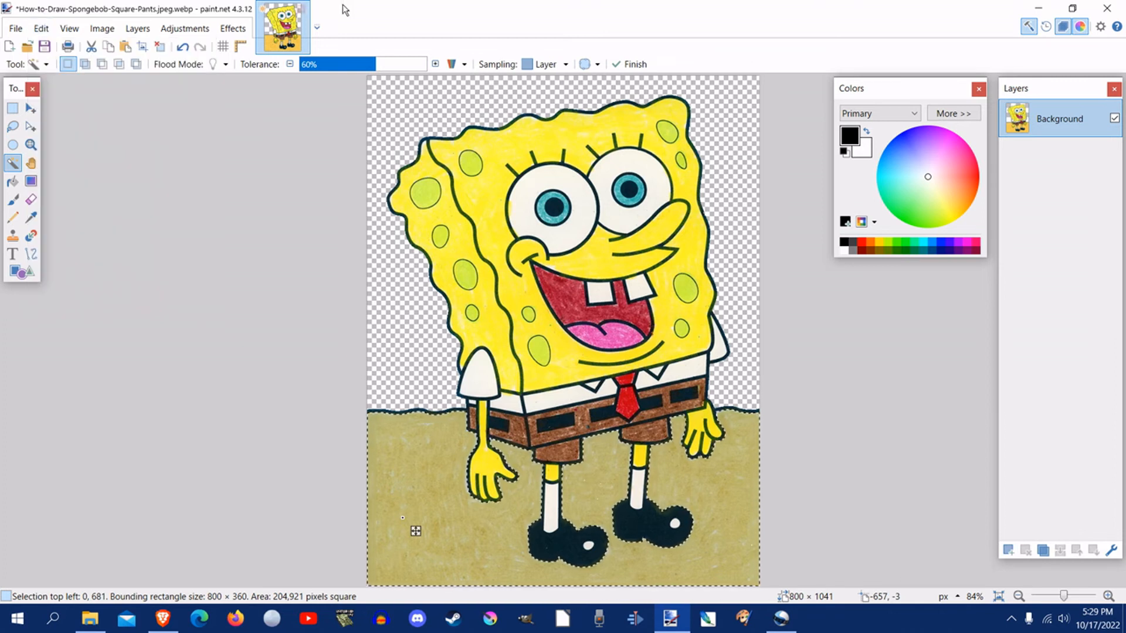
left_click(436, 66)
left_click(436, 65)
left_click(436, 65)
left_click(435, 65)
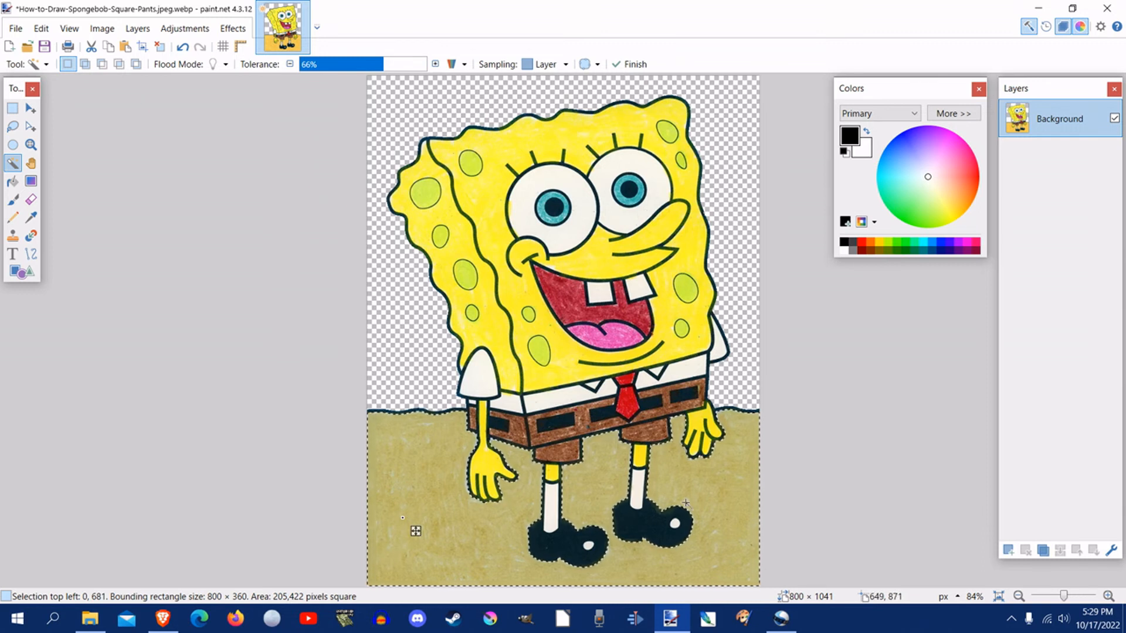
left_click(41, 28)
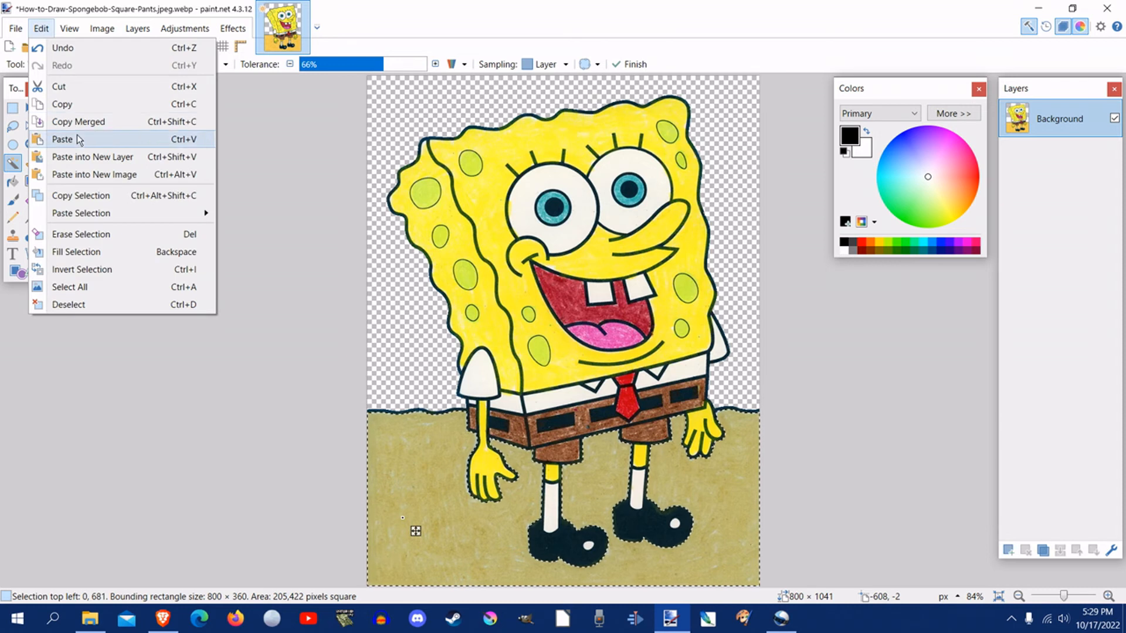
left_click(74, 89)
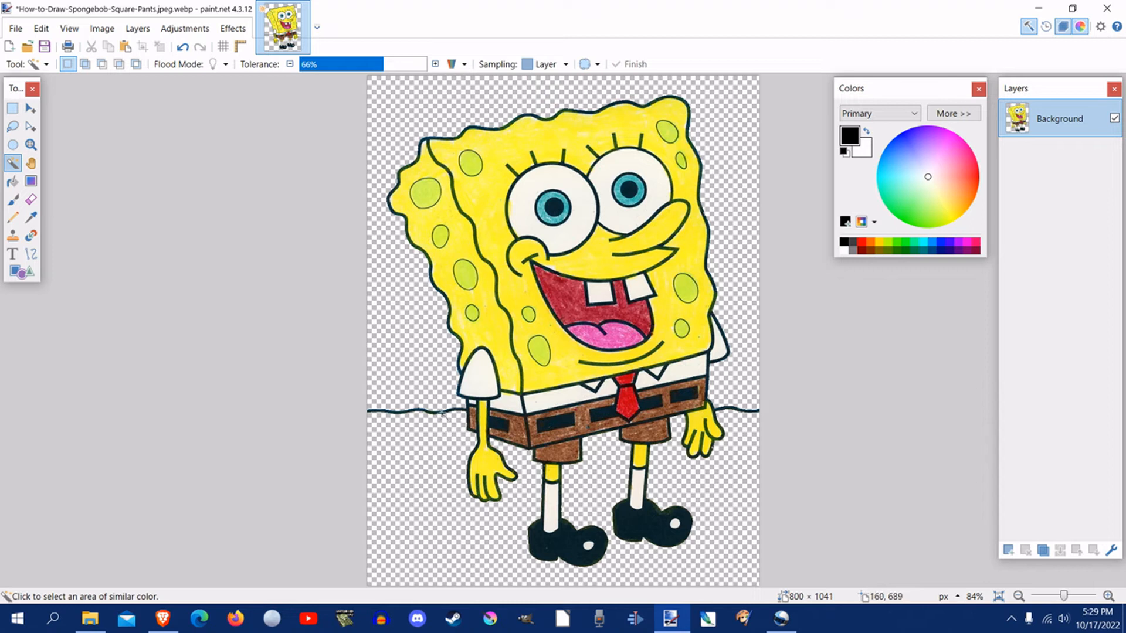
left_click(386, 413)
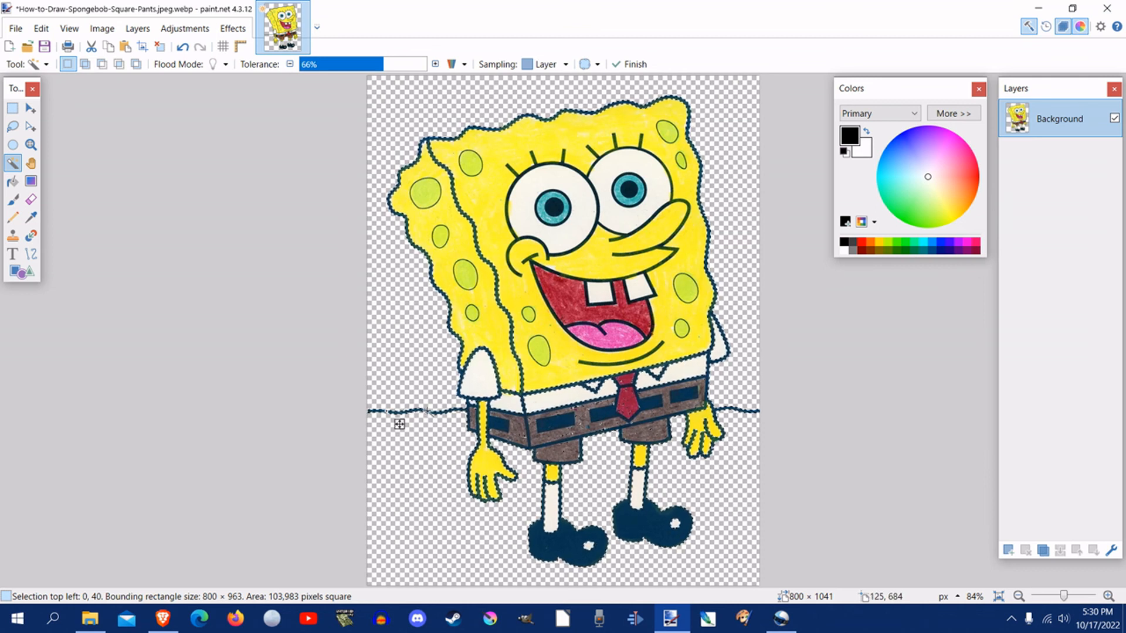
left_click(41, 29)
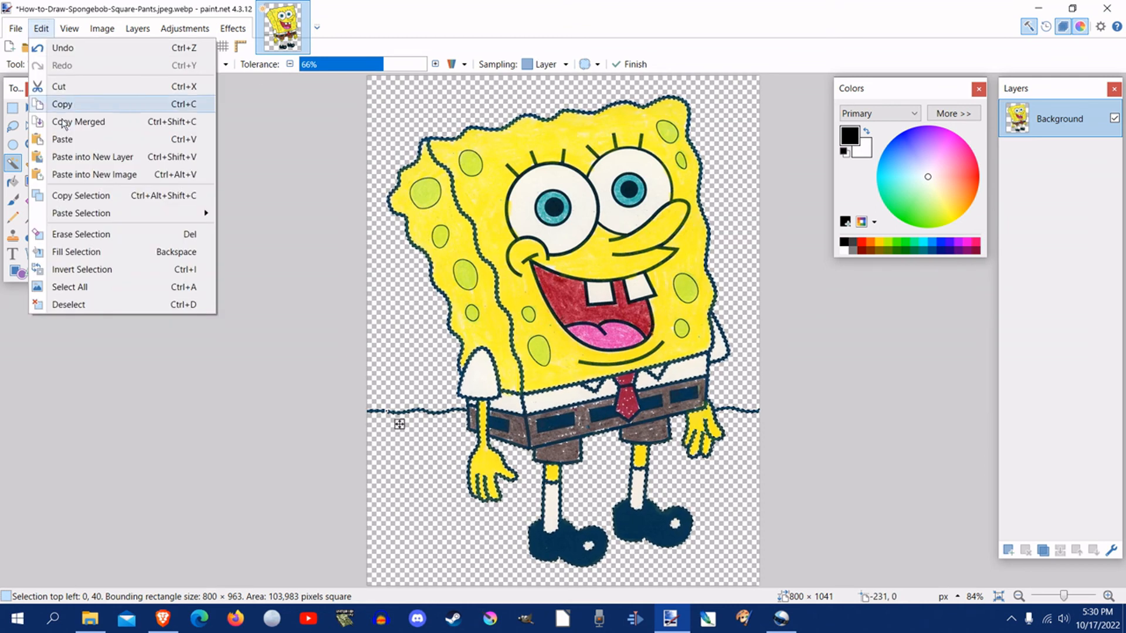
left_click(68, 304)
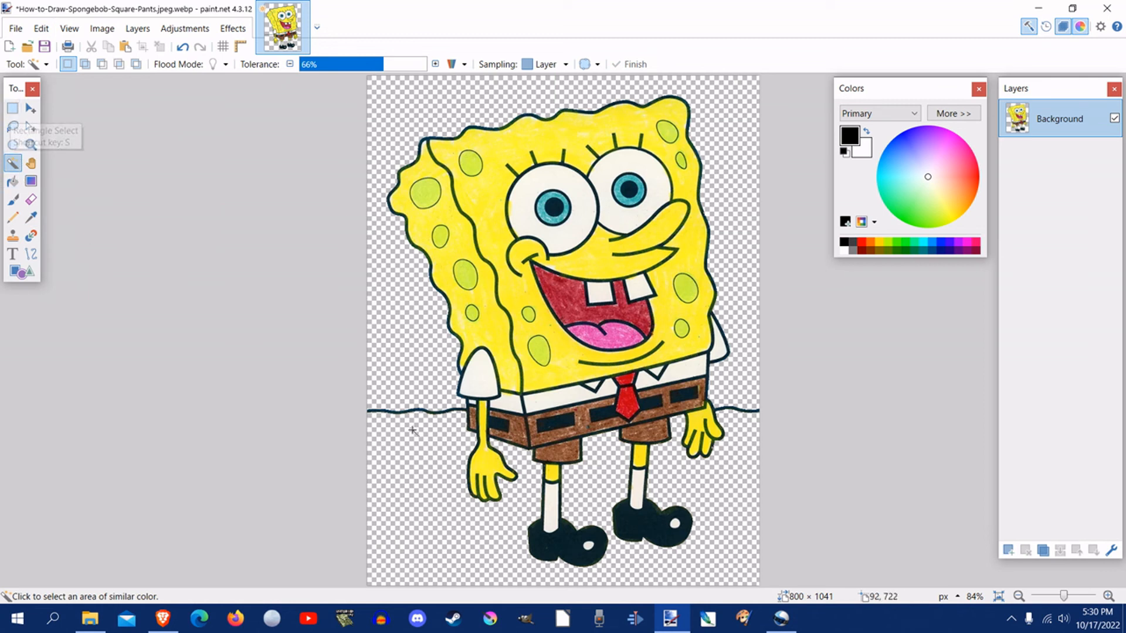
Step: Enclose the leftover wavy horizon line left of SpongeBob in a rectangular selection about 202 × 34 pixels and cut it out
left_click(11, 109)
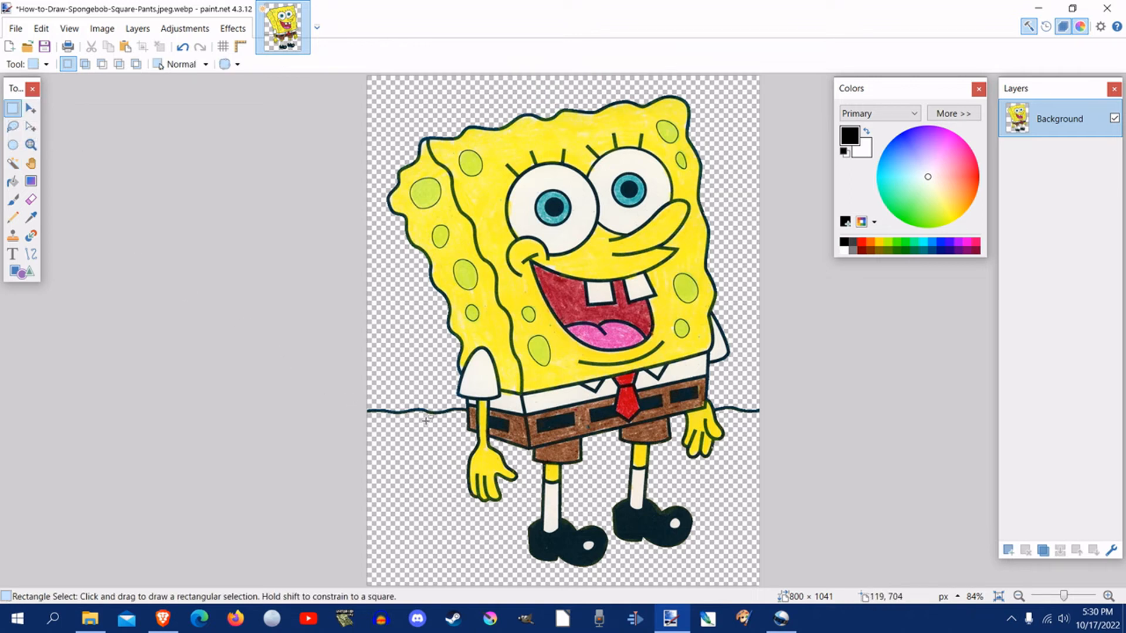
left_click(31, 145)
left_click(435, 413)
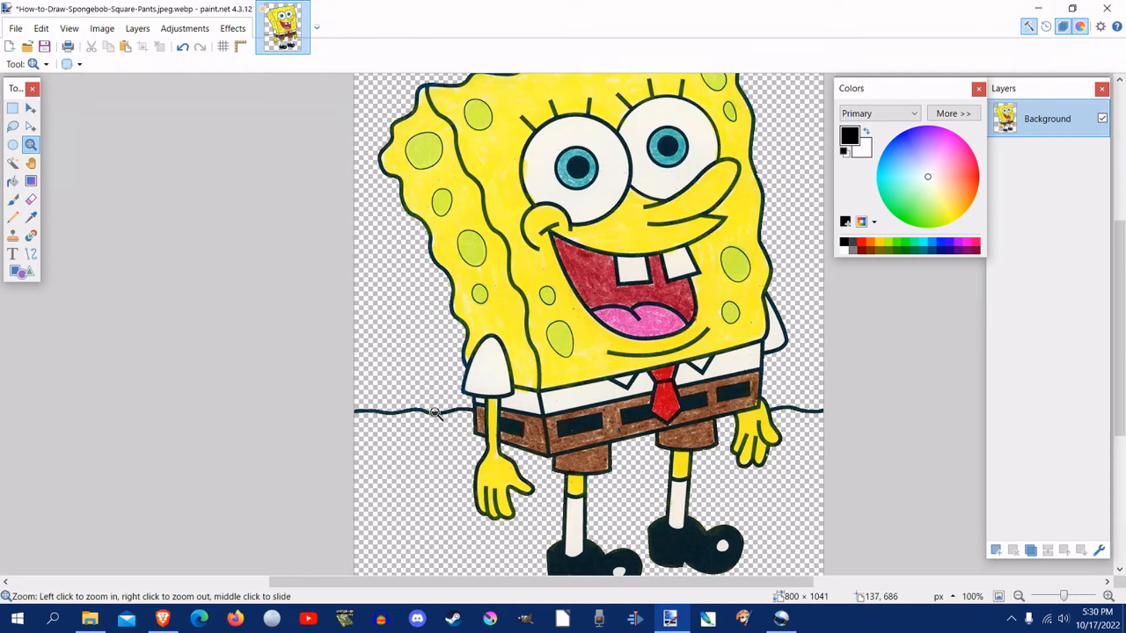
left_click(435, 413)
left_click(434, 413)
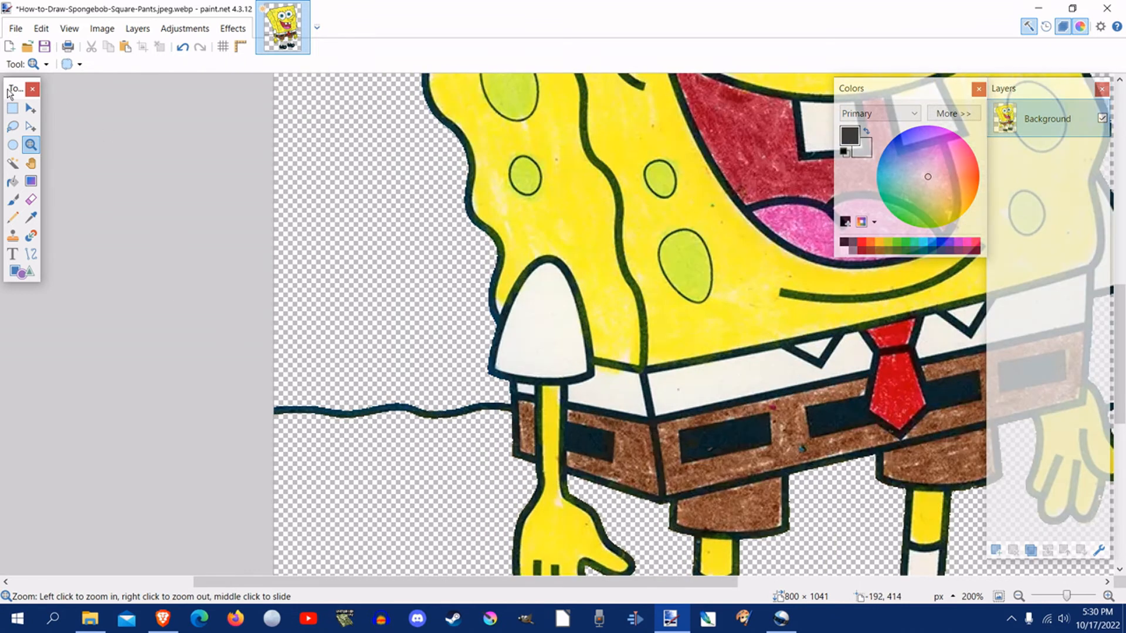
left_click(11, 109)
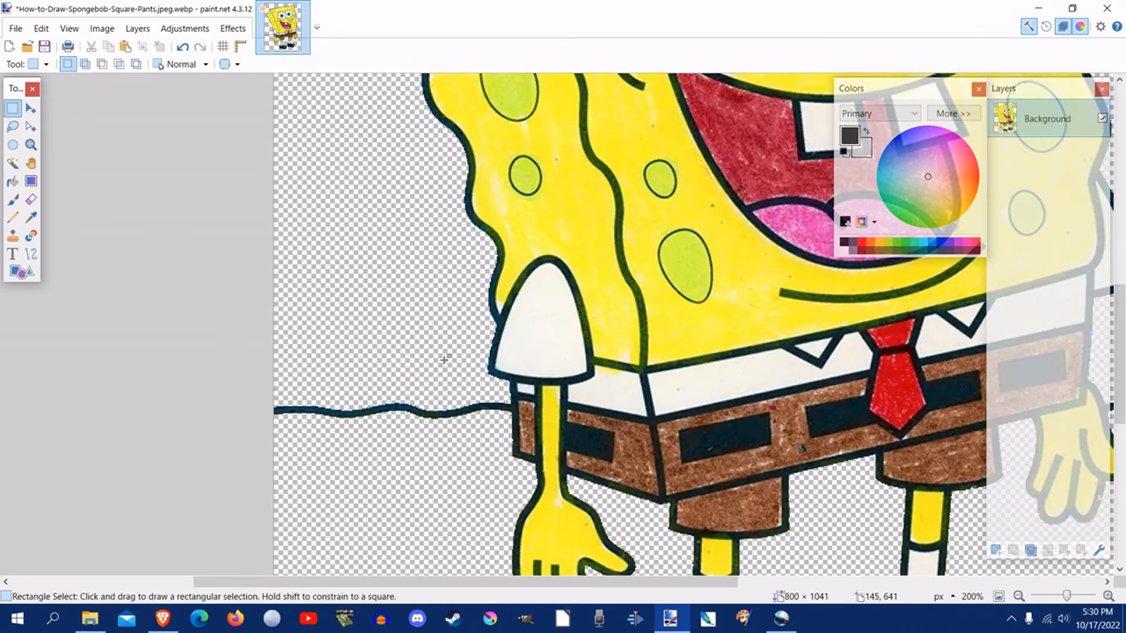
mouse_move(268, 391)
left_mouse_down()
mouse_move(297, 425)
mouse_move(338, 437)
mouse_move(509, 431)
left_mouse_up()
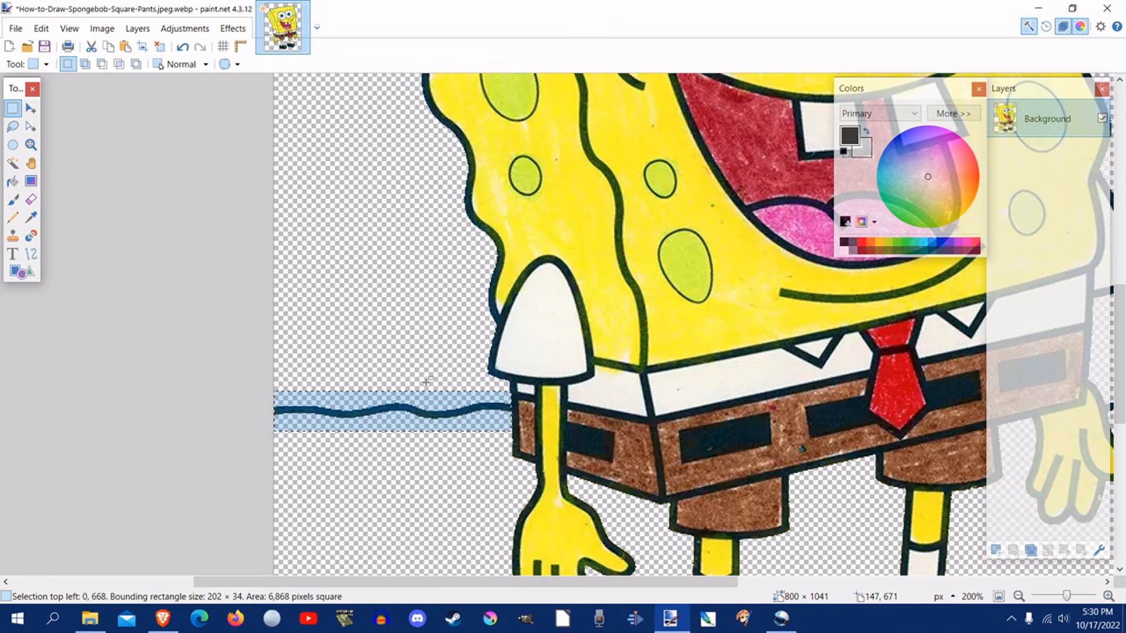
left_click(41, 28)
left_click(57, 87)
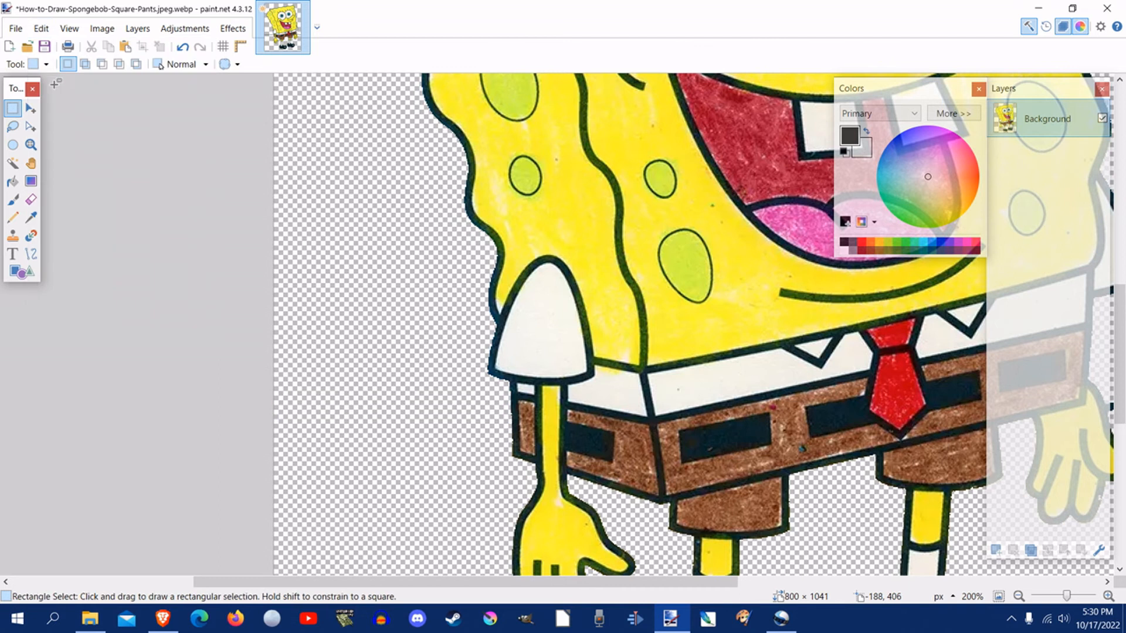
Step: Enclose the horizon line right of SpongeBob's hand in a rectangular selection about 86 × 19 pixels and cut it out
left_click_drag(316, 582, 564, 582)
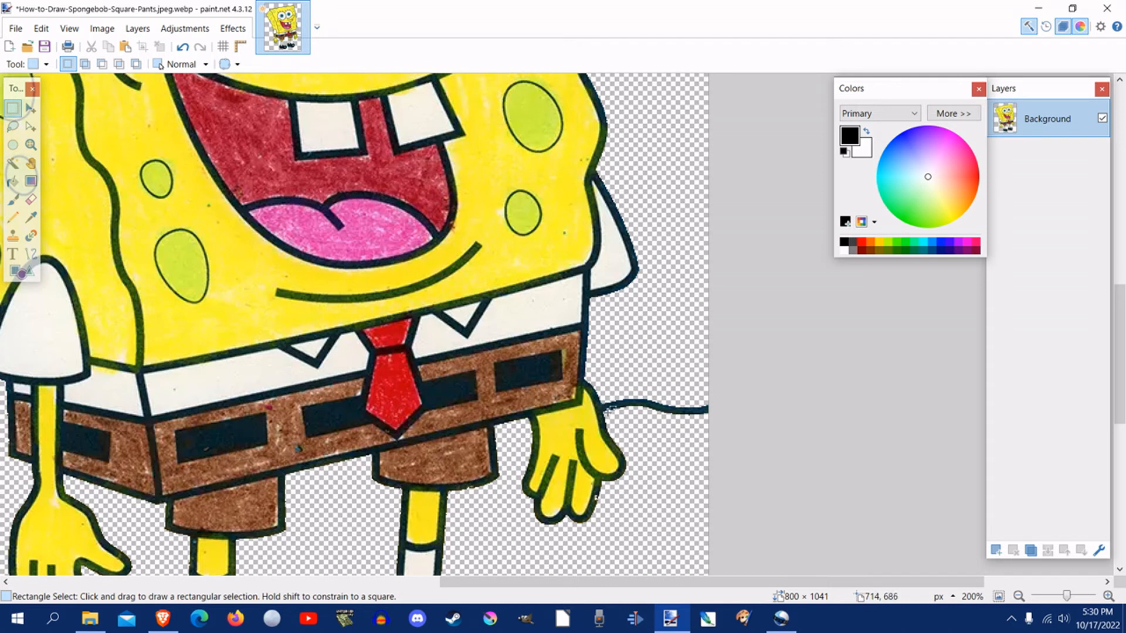
left_click_drag(606, 416, 710, 394)
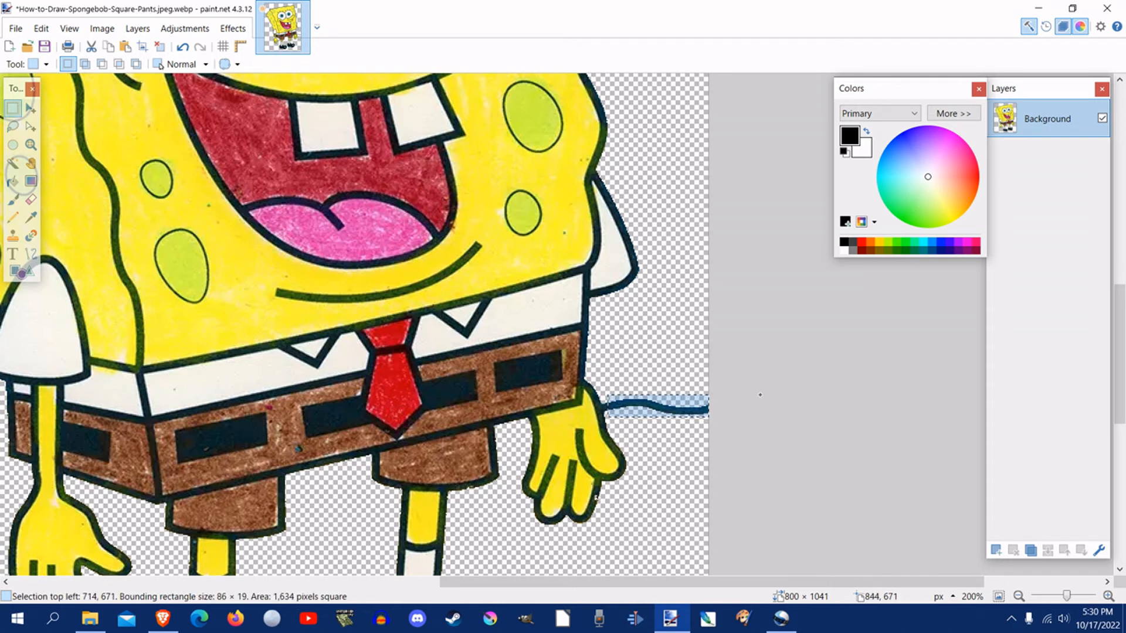
left_click(41, 29)
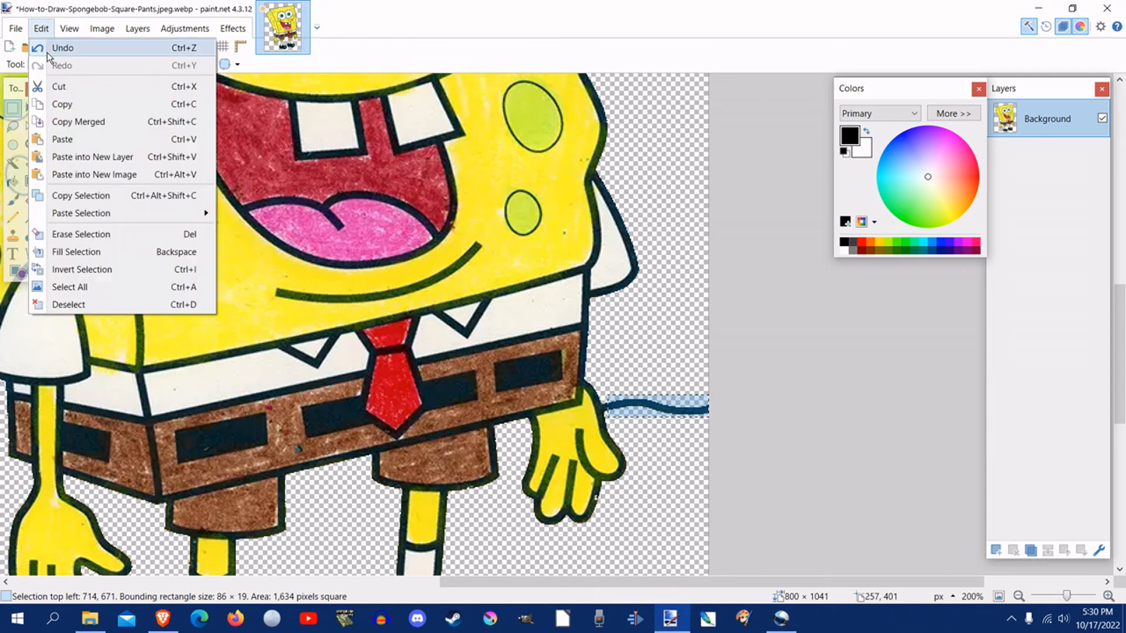
left_click(55, 88)
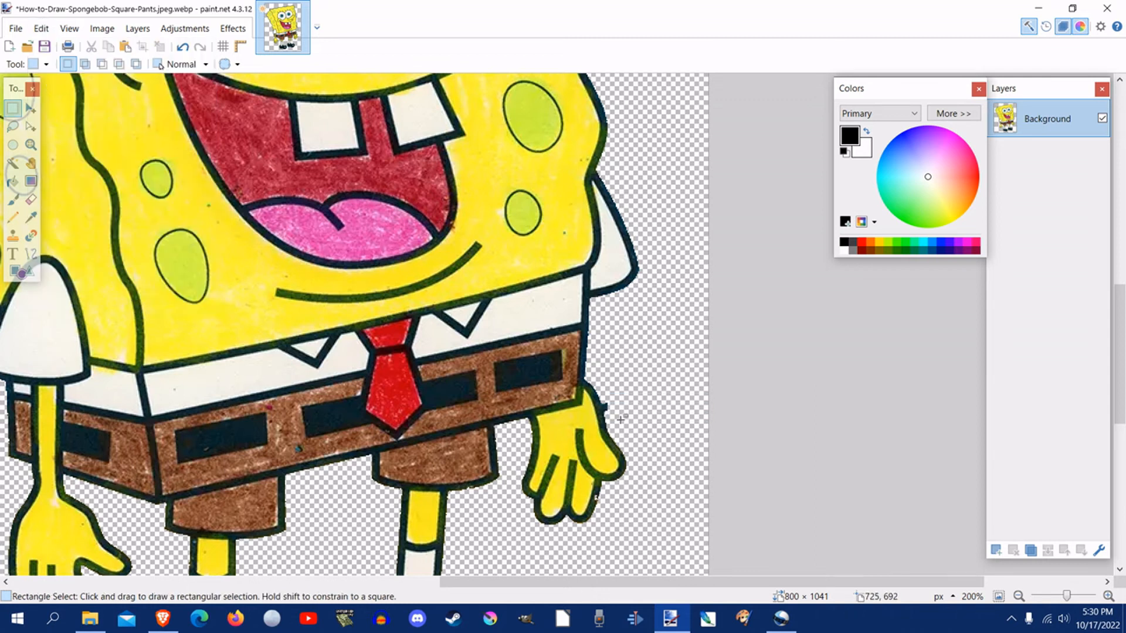
Step: Lasso the small horizon line stub beside SpongeBob's right-hand wrist, about 12 × 13 pixels, and cut it out
left_click(32, 145)
left_click(624, 414)
left_click(620, 414)
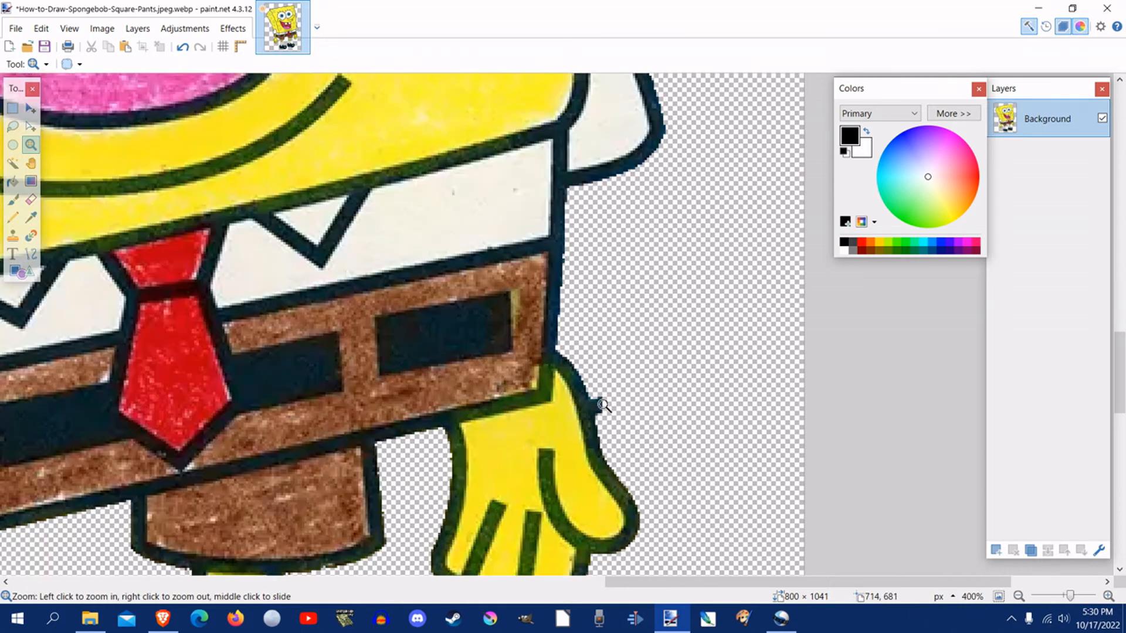
left_click(599, 420)
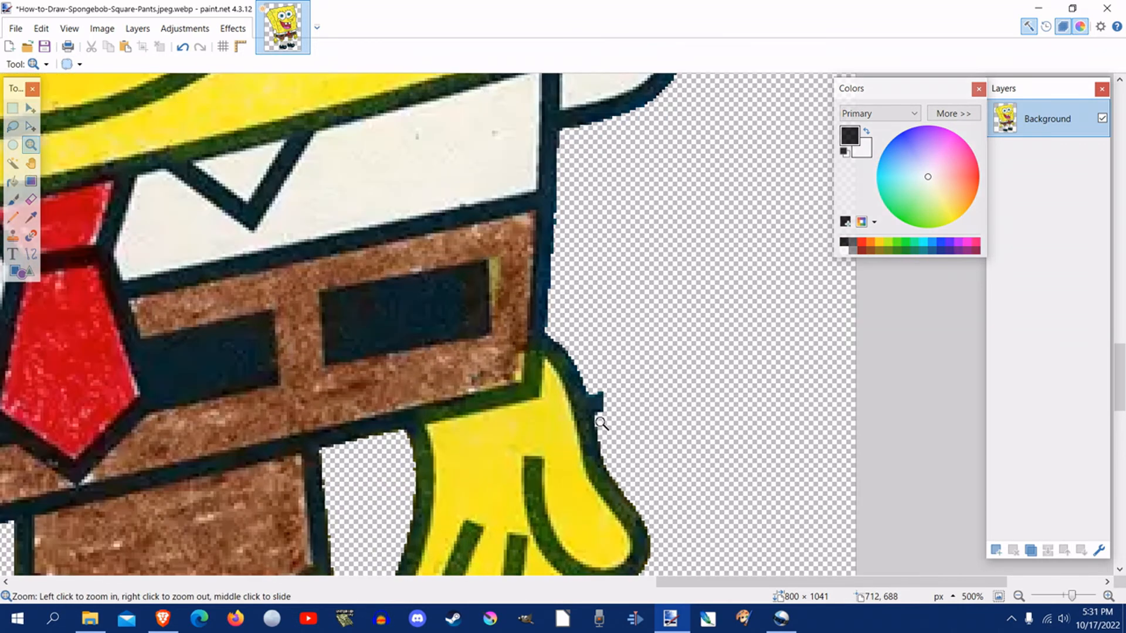
left_click(13, 127)
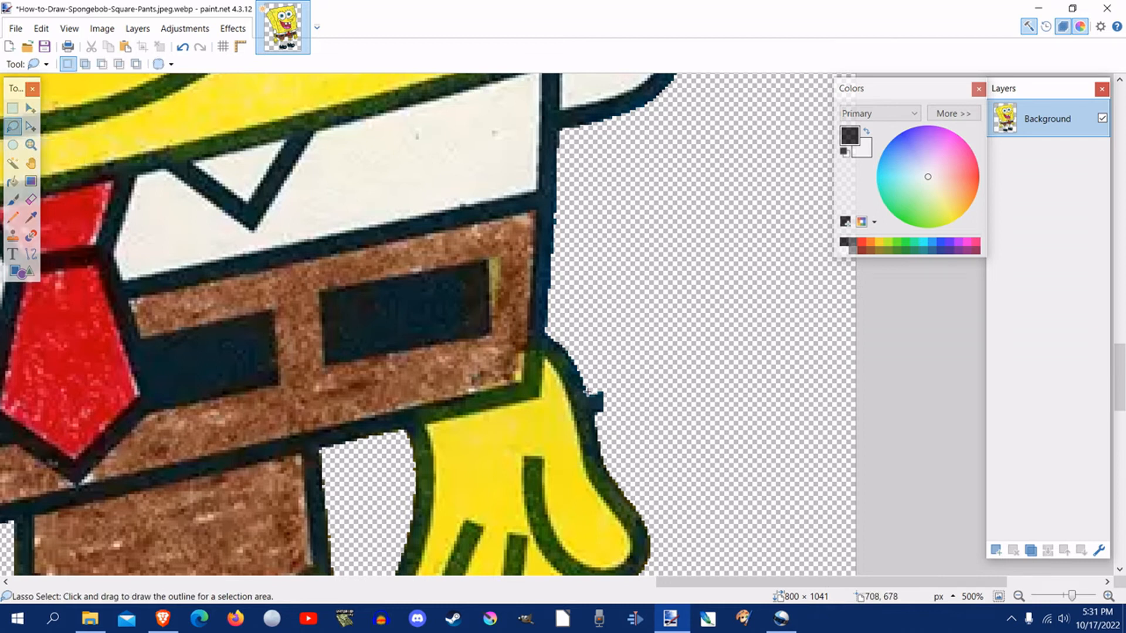
left_click_drag(589, 394, 589, 396)
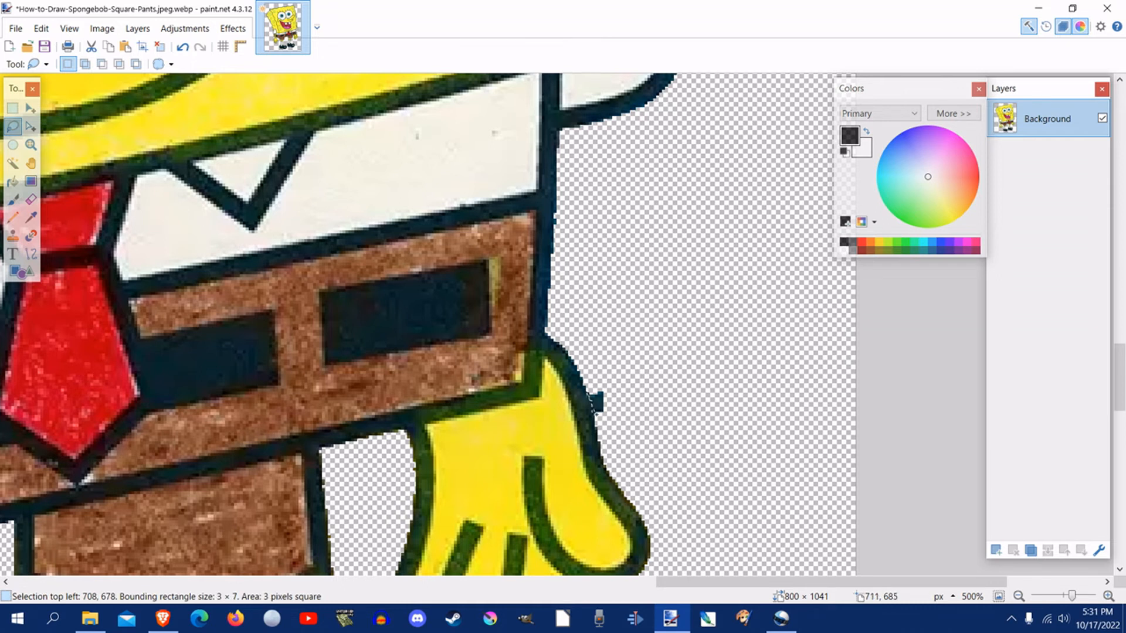
mouse_move(598, 413)
left_mouse_down()
mouse_move(623, 397)
mouse_move(606, 379)
left_mouse_up()
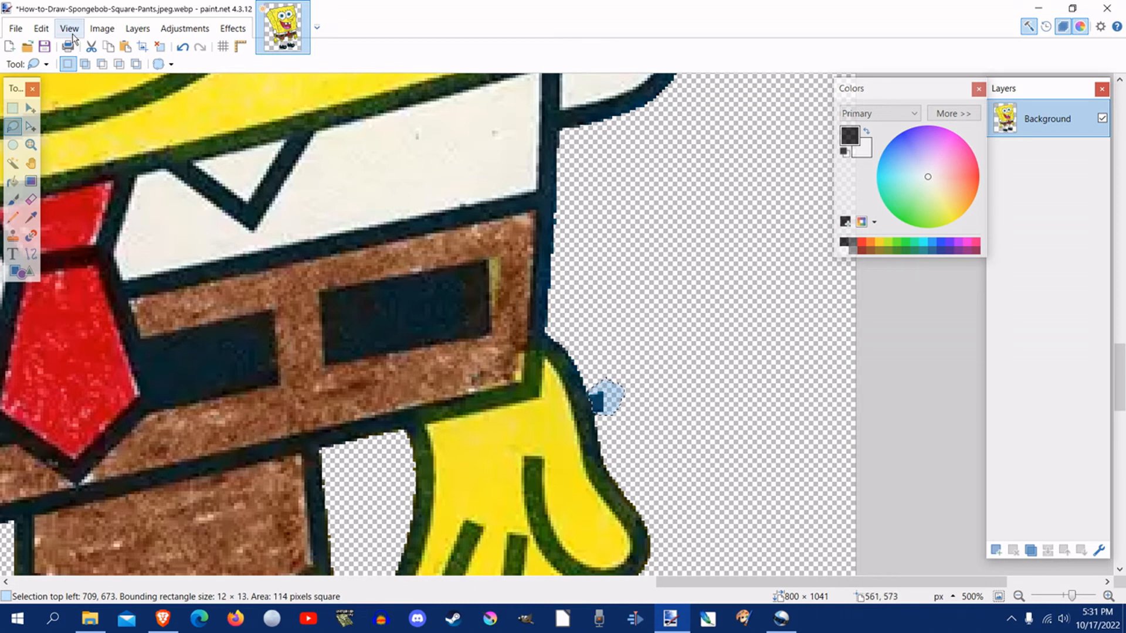
left_click(41, 29)
left_click(59, 83)
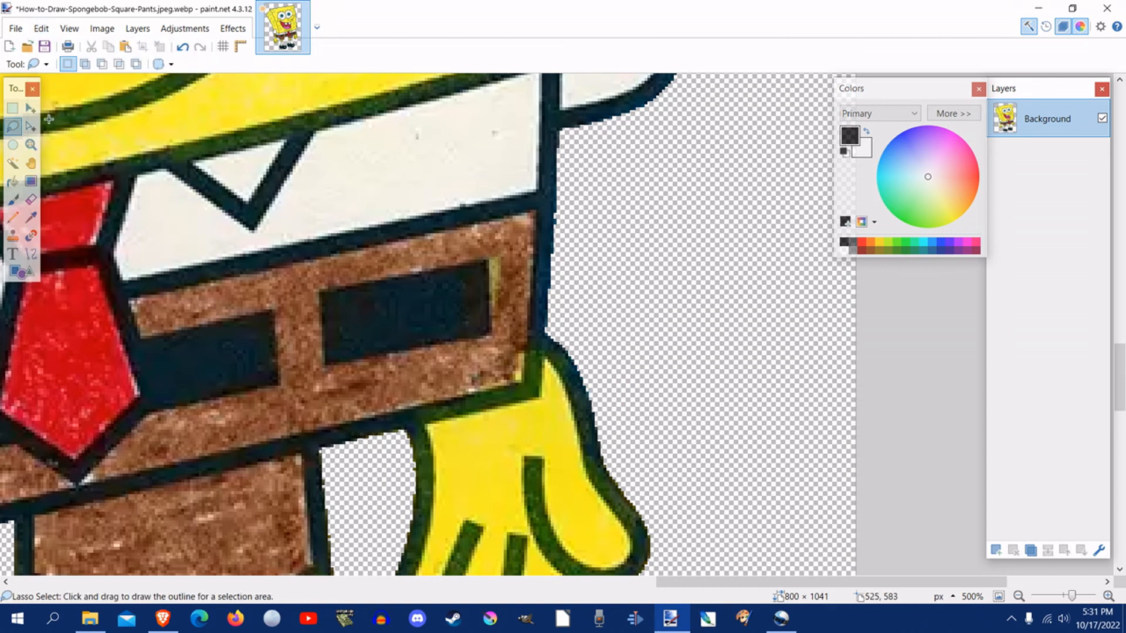
left_click(31, 144)
right_click(245, 224)
right_click(245, 225)
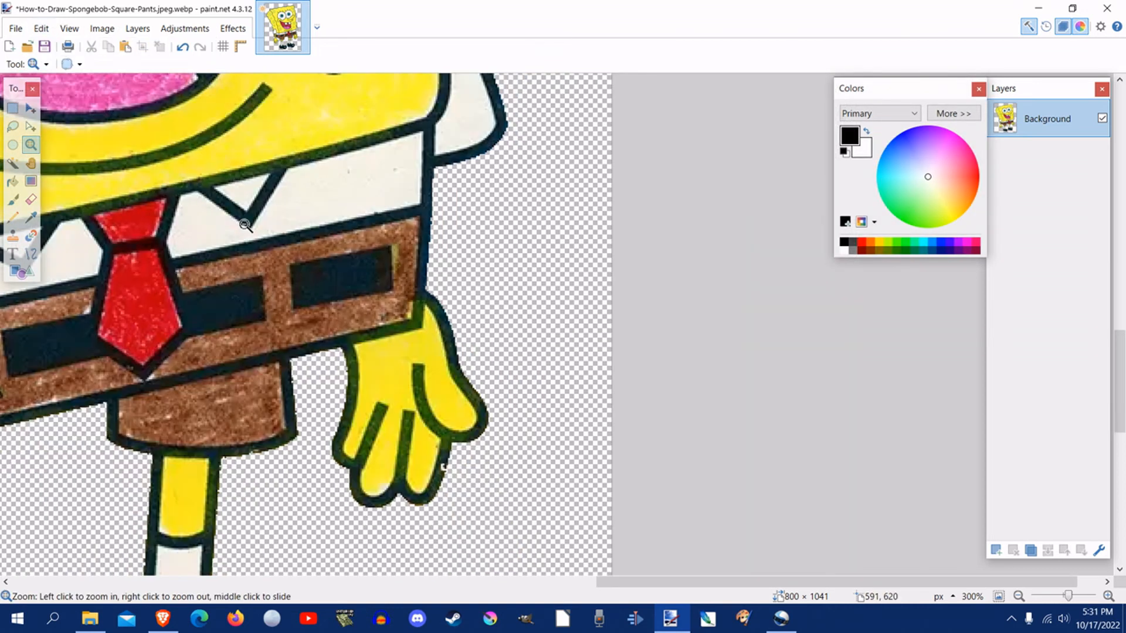
Step: Lasso a loose outline around the entire SpongeBob figure, about 742 × 1010 pixels, leaving a small margin around him
right_click(245, 224)
right_click(243, 224)
right_click(242, 224)
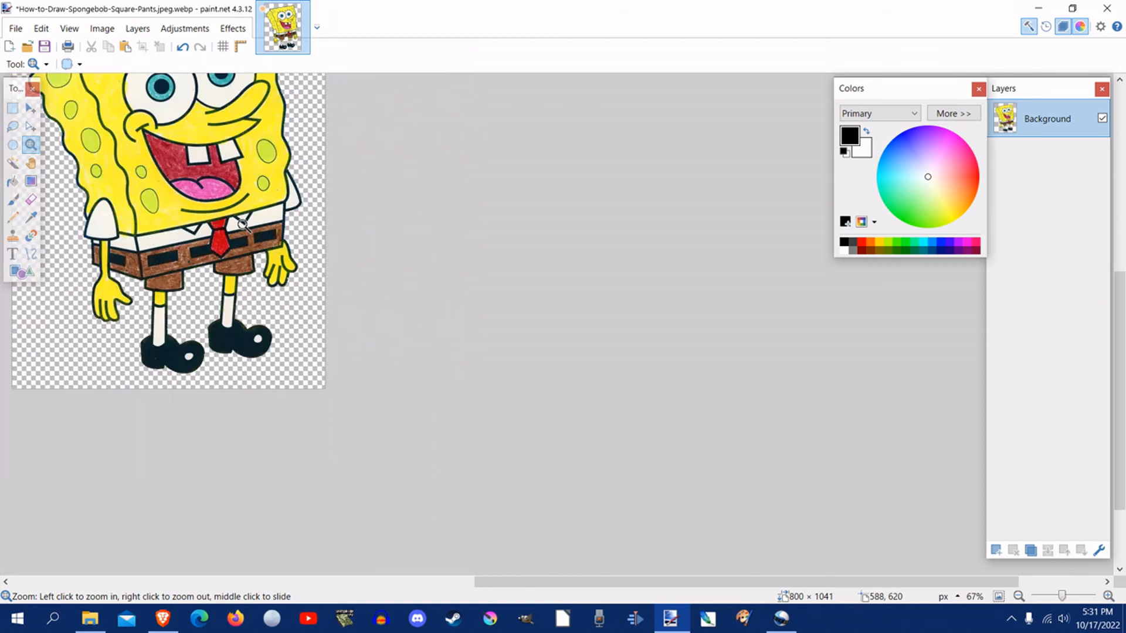
left_click_drag(537, 581, 411, 576)
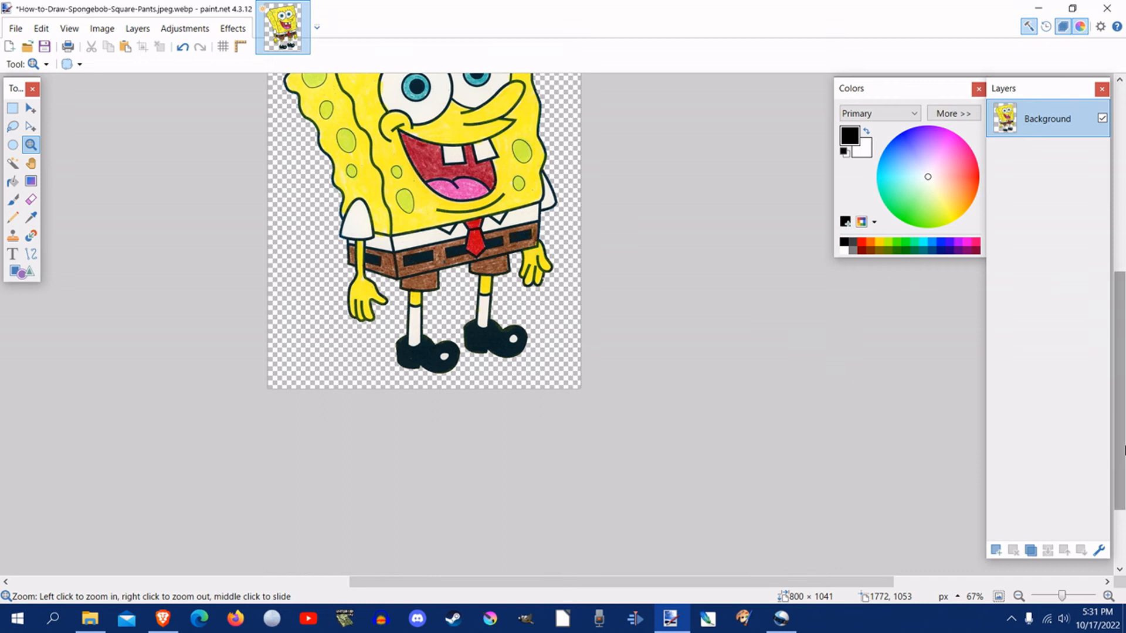
left_click_drag(1119, 434, 1119, 372)
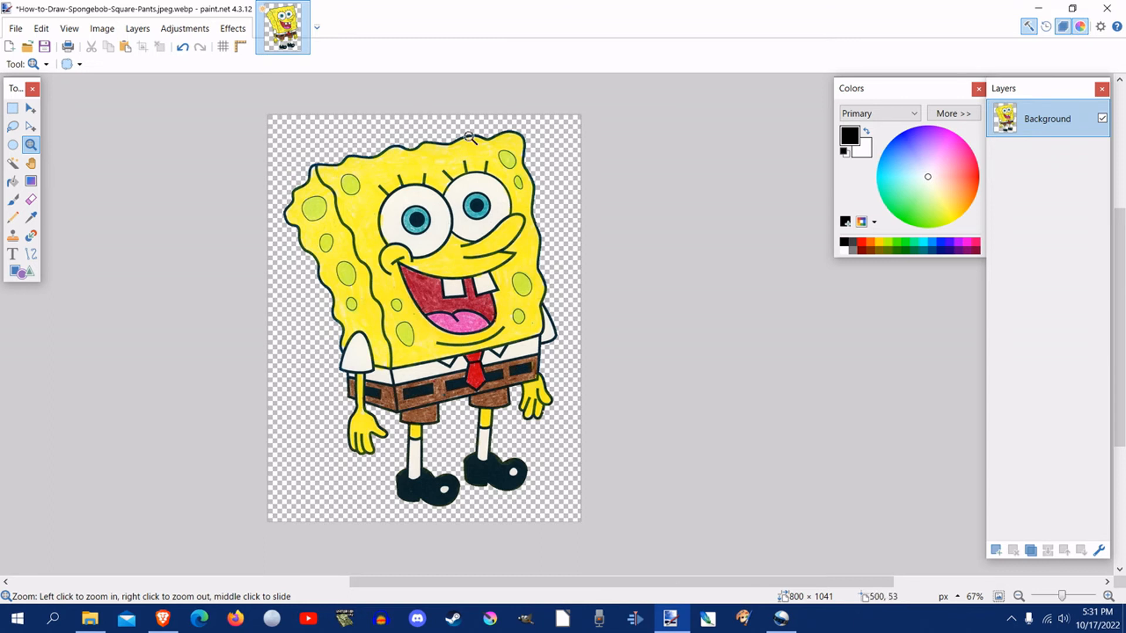
left_click(13, 166)
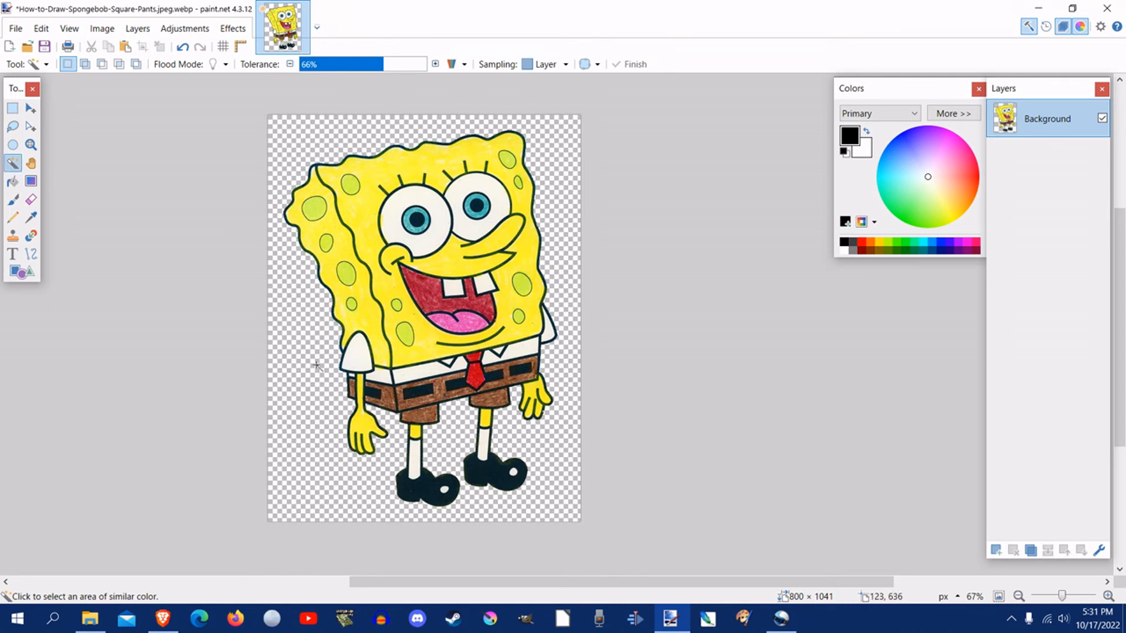
left_click(13, 129)
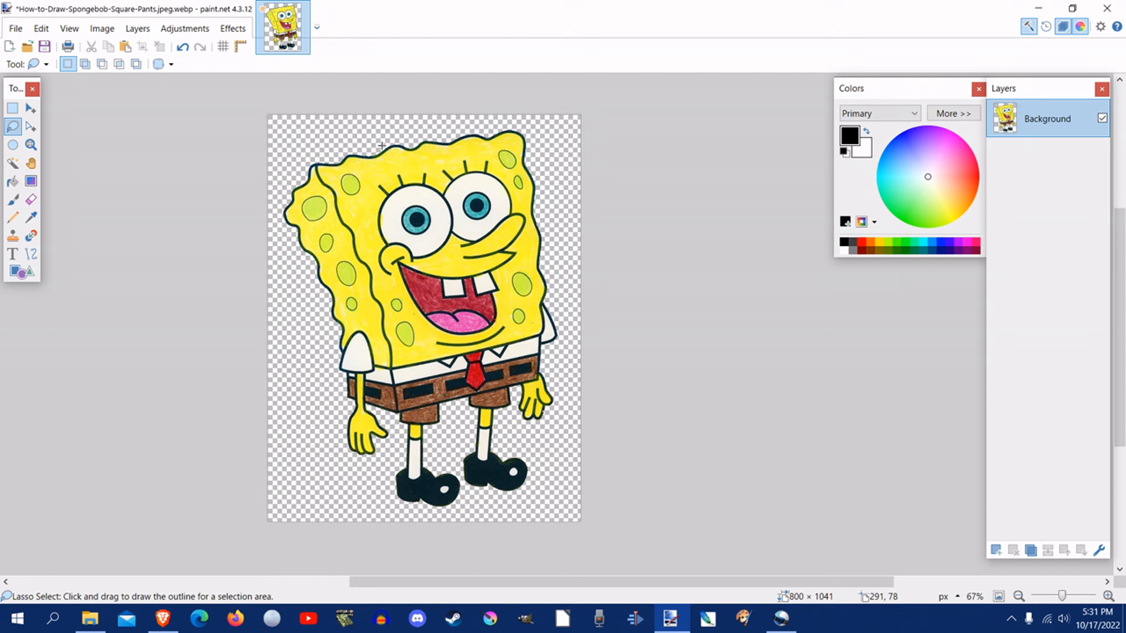
mouse_move(382, 144)
left_mouse_down()
mouse_move(305, 163)
mouse_move(279, 196)
mouse_move(279, 230)
mouse_move(315, 304)
left_mouse_up()
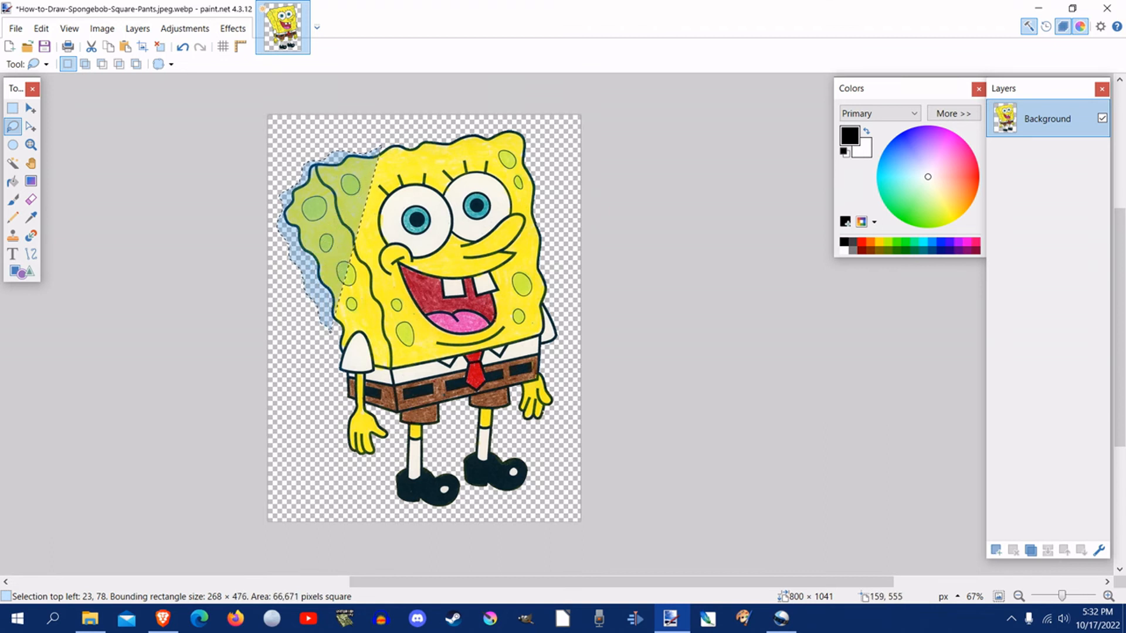
mouse_move(330, 332)
left_mouse_down()
mouse_move(347, 449)
mouse_move(372, 462)
mouse_move(386, 453)
mouse_move(382, 433)
mouse_move(401, 440)
mouse_move(391, 487)
mouse_move(403, 506)
mouse_move(454, 513)
mouse_move(534, 492)
mouse_move(542, 469)
mouse_move(513, 453)
mouse_move(521, 425)
mouse_move(565, 402)
mouse_move(559, 283)
mouse_move(525, 125)
mouse_move(380, 141)
left_mouse_up()
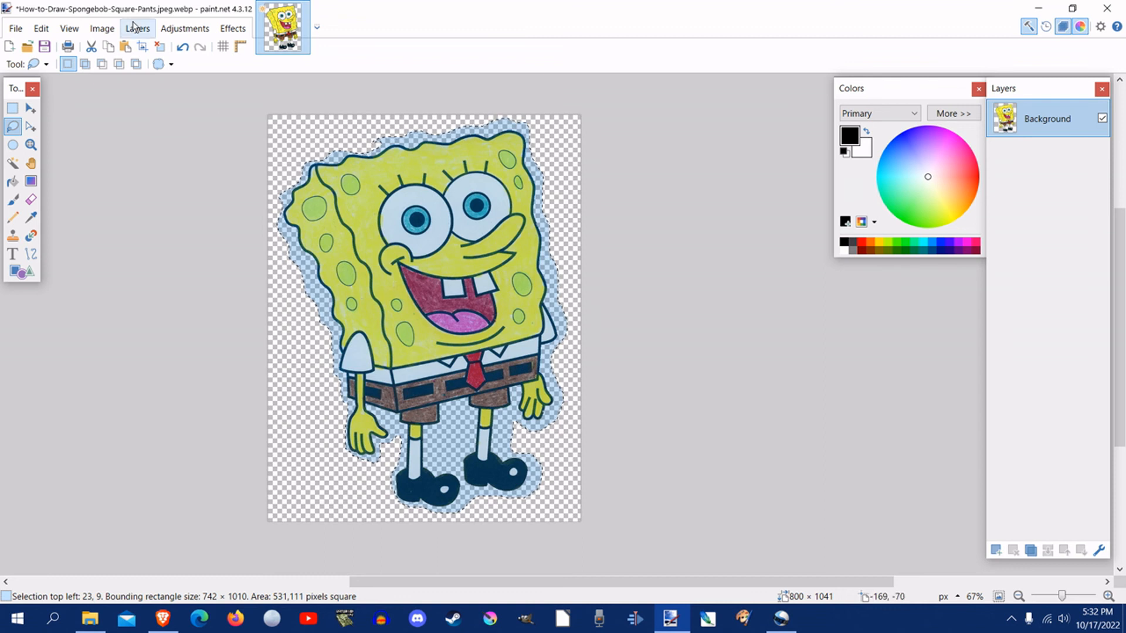
Step: Invert the selection and cut out everything outside the outline around SpongeBob
left_click(102, 28)
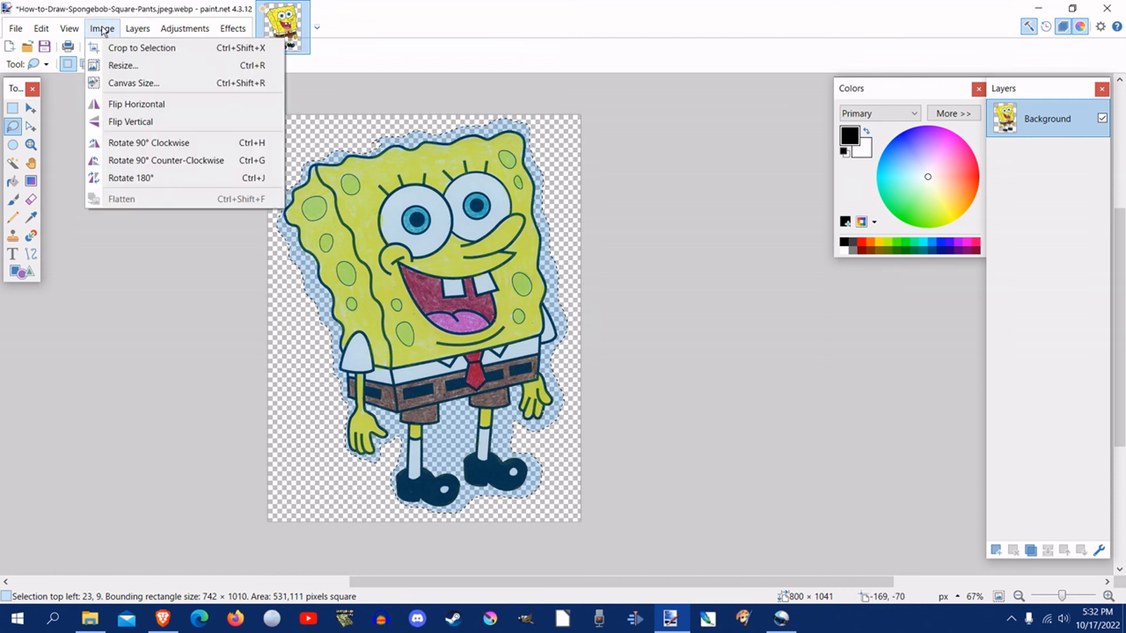
mouse_move(136, 29)
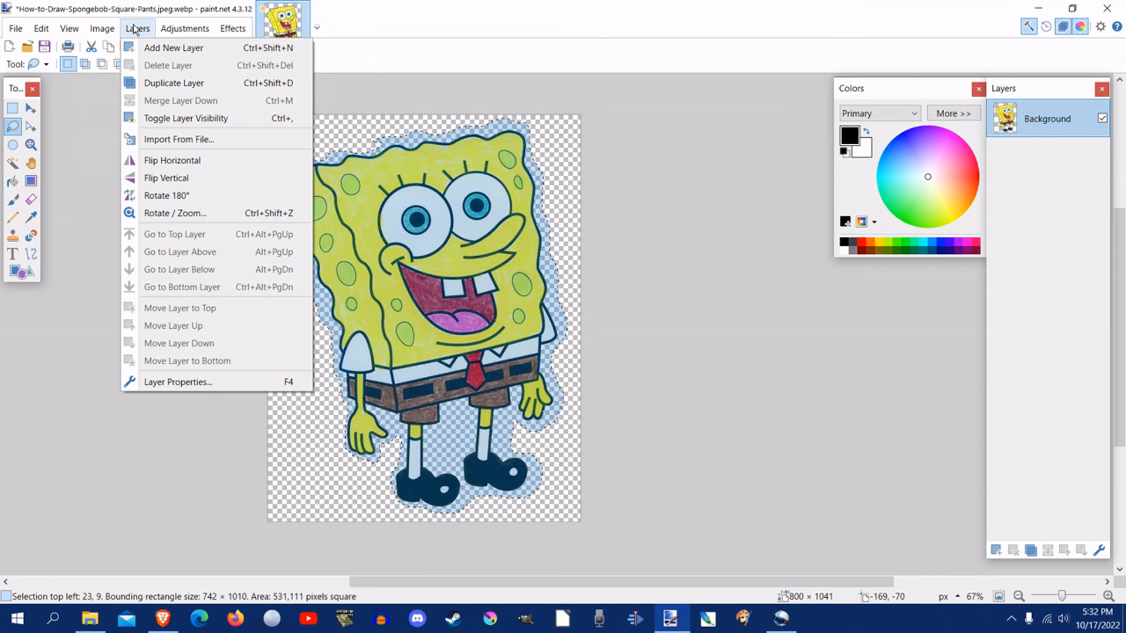
left_click(39, 29)
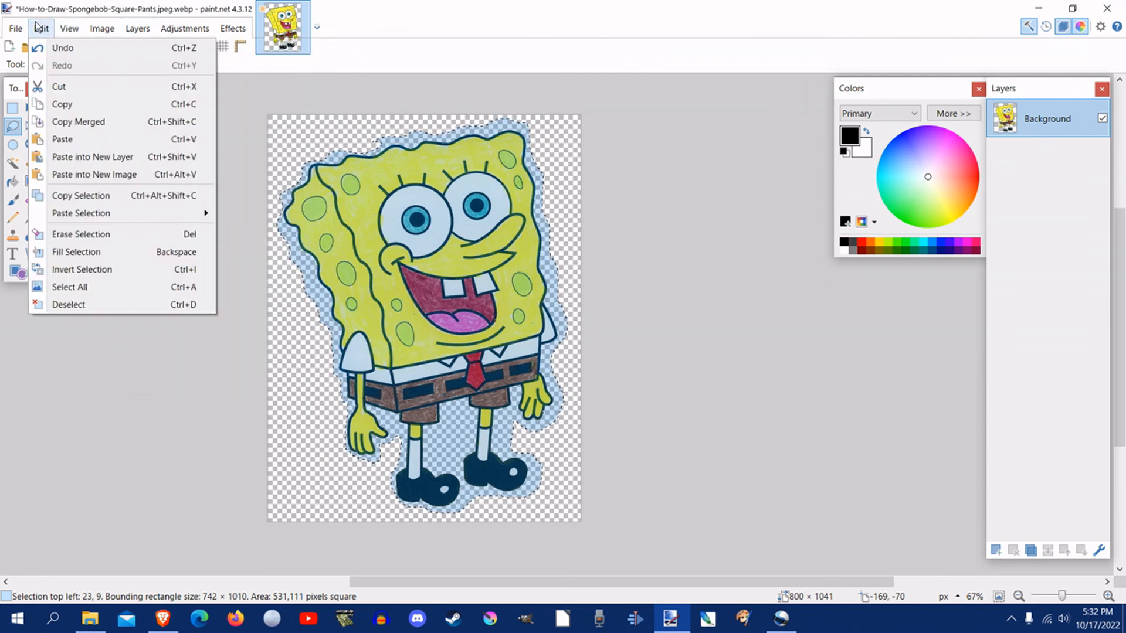
left_click(96, 269)
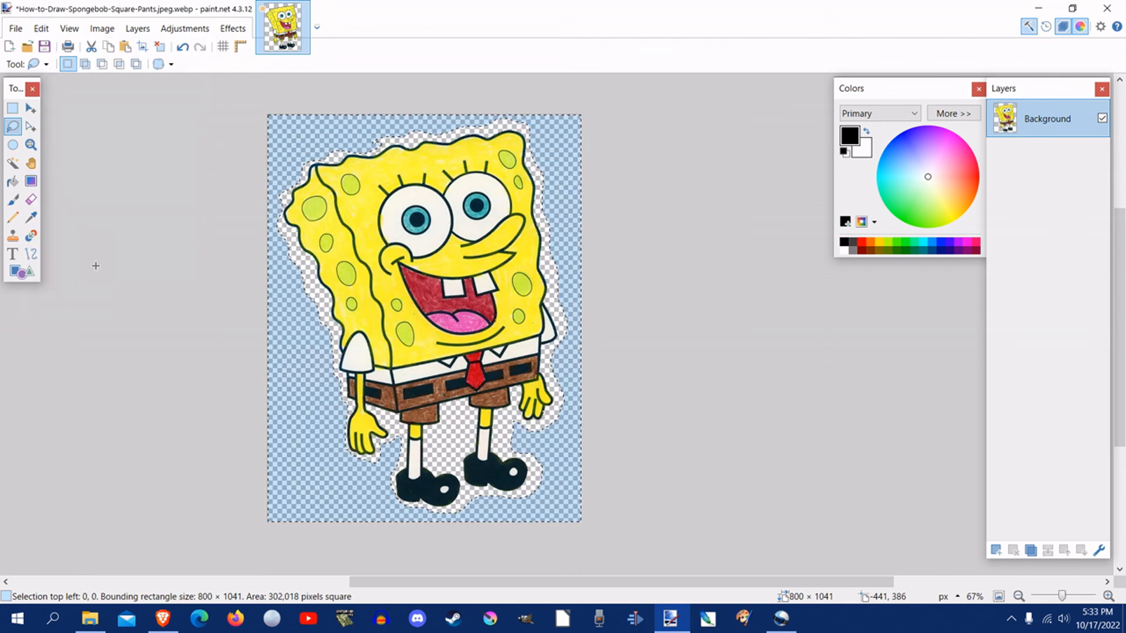
left_click(41, 29)
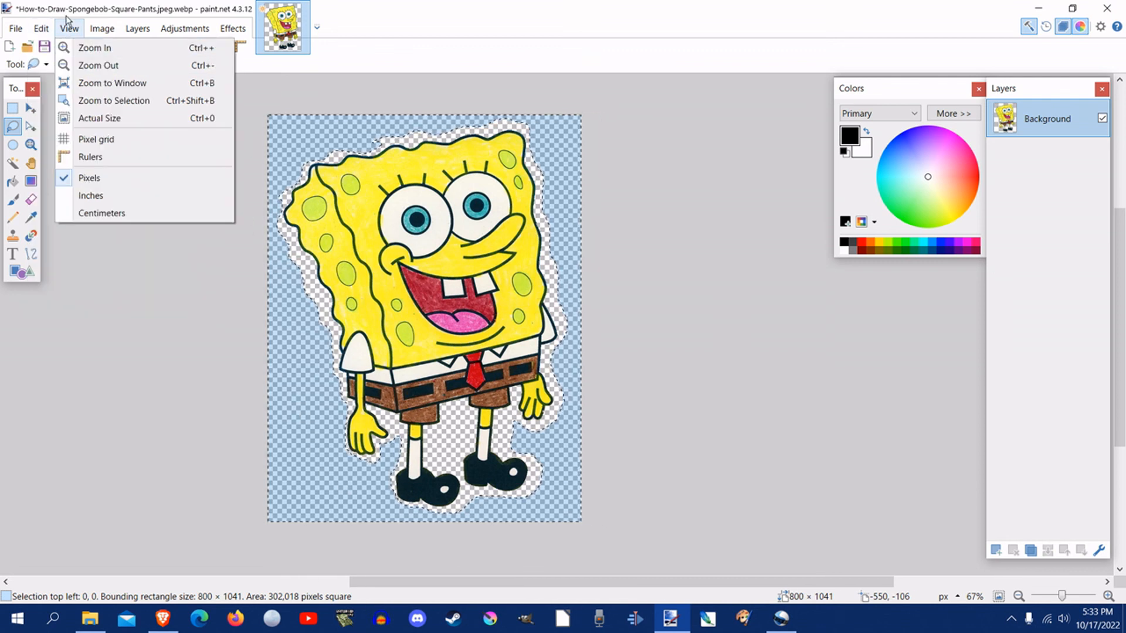
left_click(62, 90)
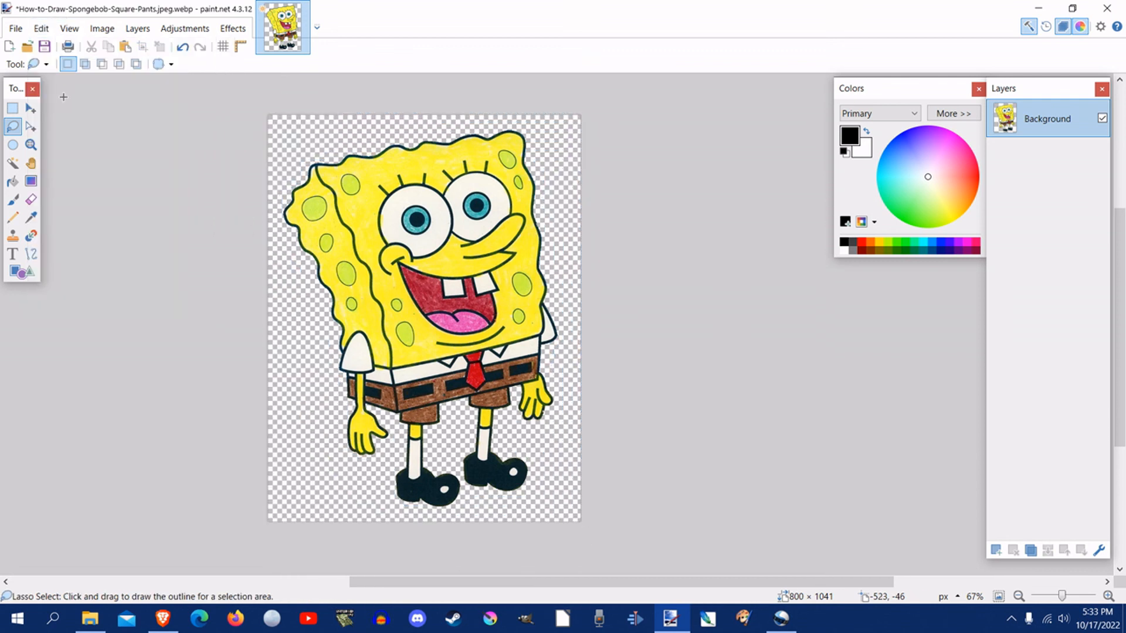
Step: Undo the cut of the area outside the outline and cut it out again
left_click(42, 35)
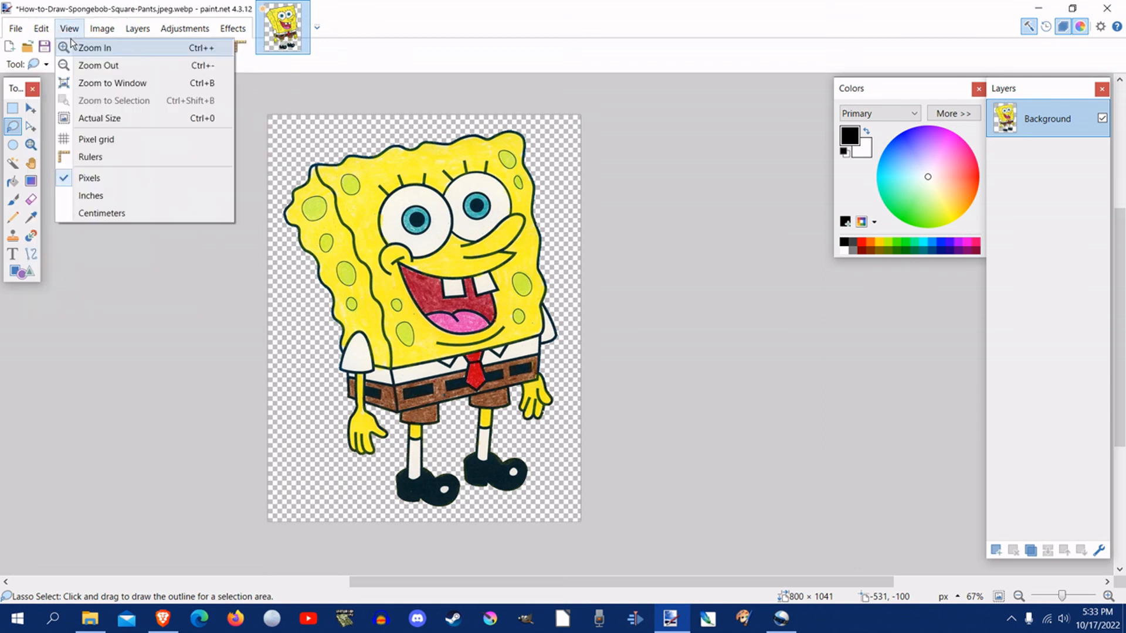
left_click(58, 48)
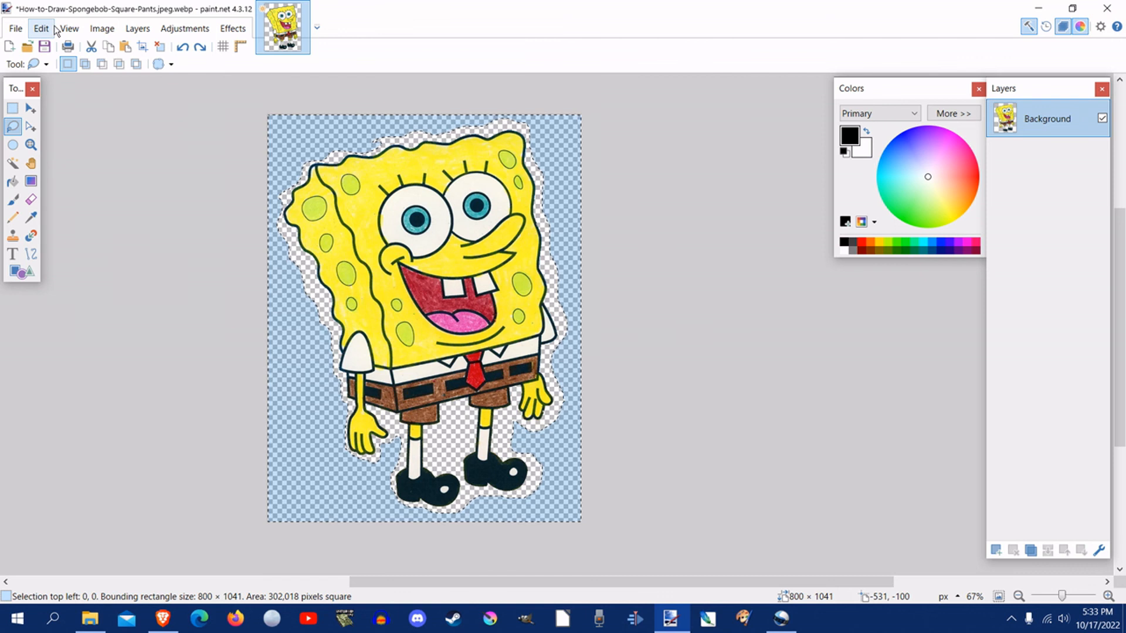
left_click(47, 30)
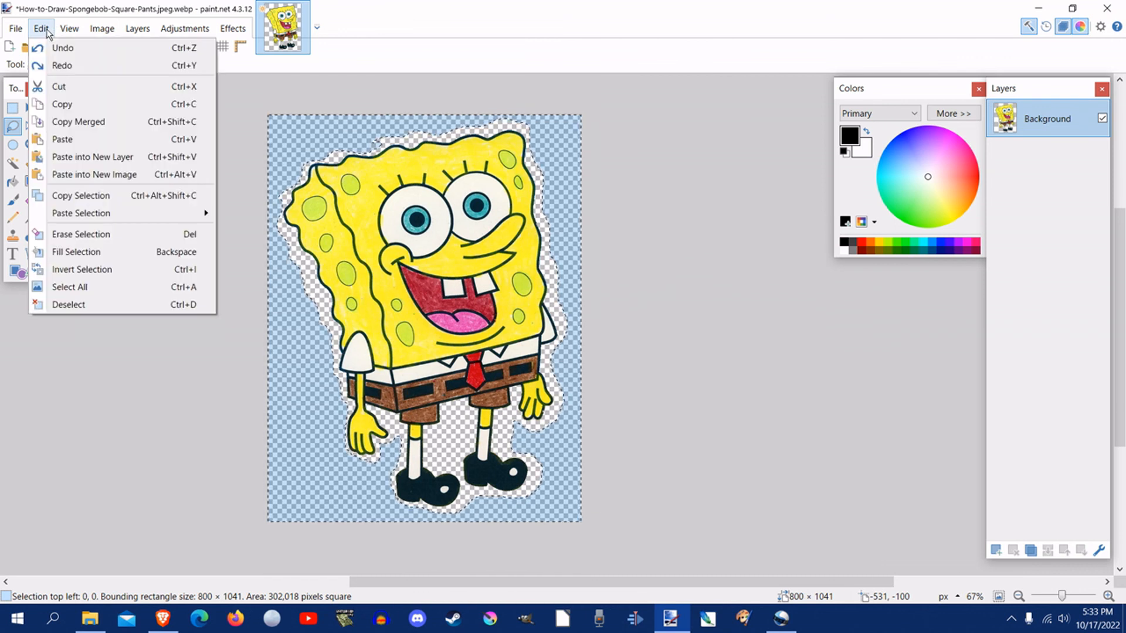
left_click(59, 86)
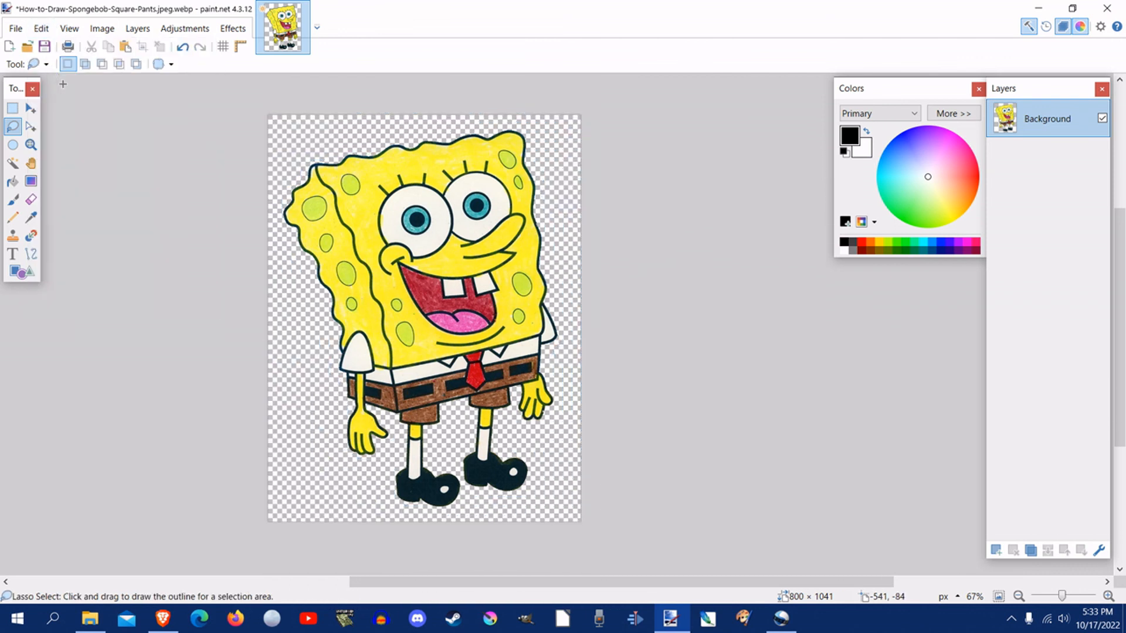
Step: Lower the Magic Wand tolerance to 19% and try to select the area just above SpongeBob's right-hand sleeve
left_click(13, 164)
left_click_drag(330, 66, 325, 67)
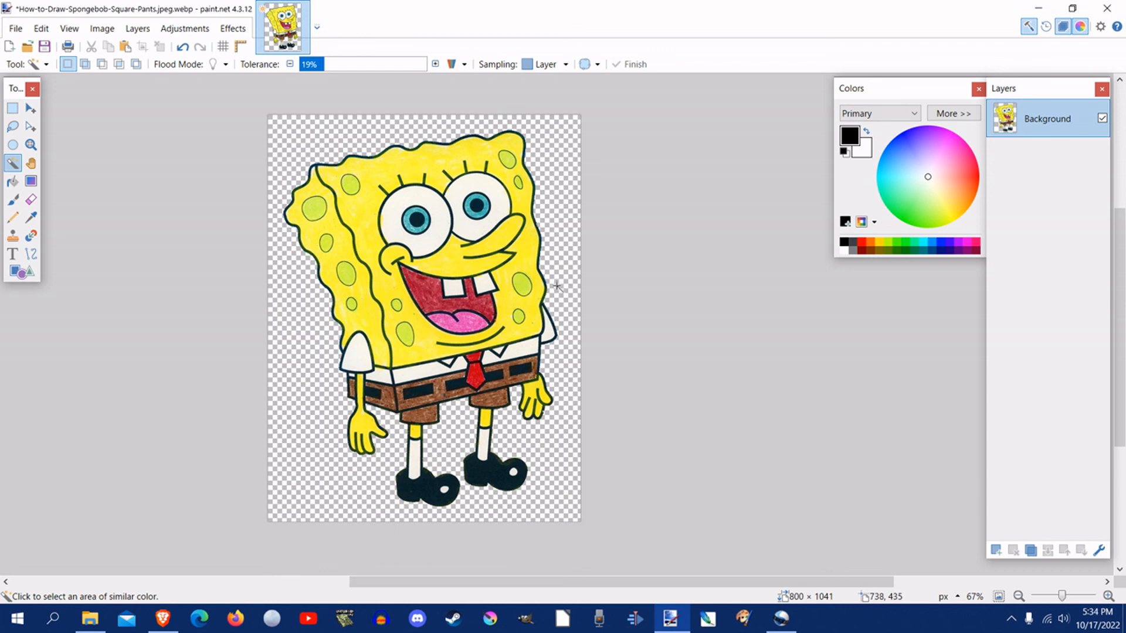
left_click(556, 305)
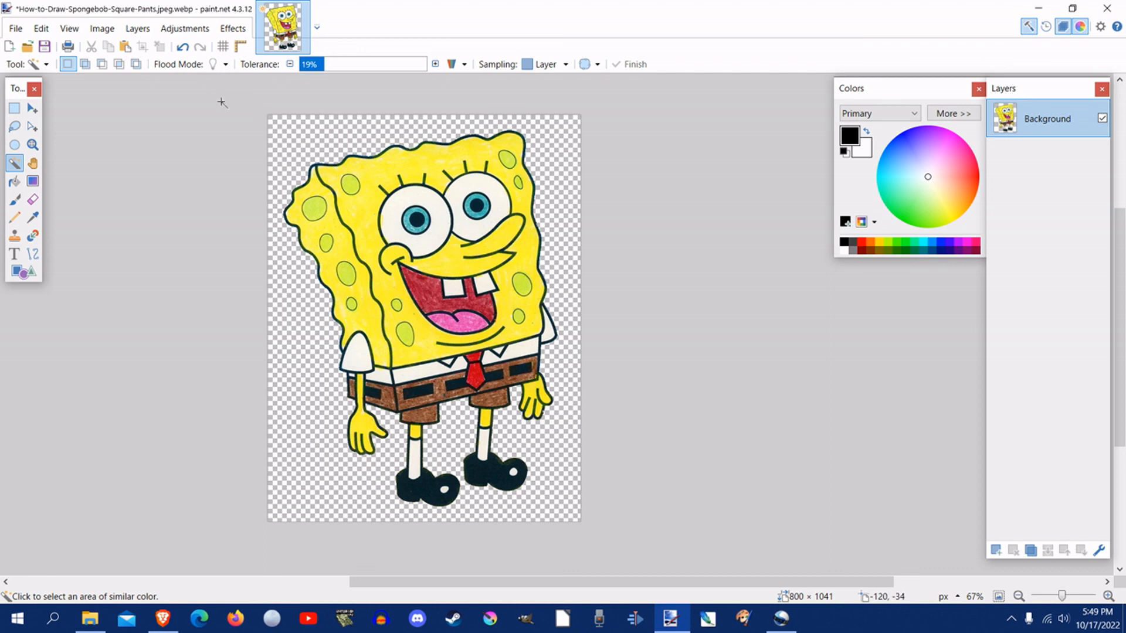
left_click(222, 35)
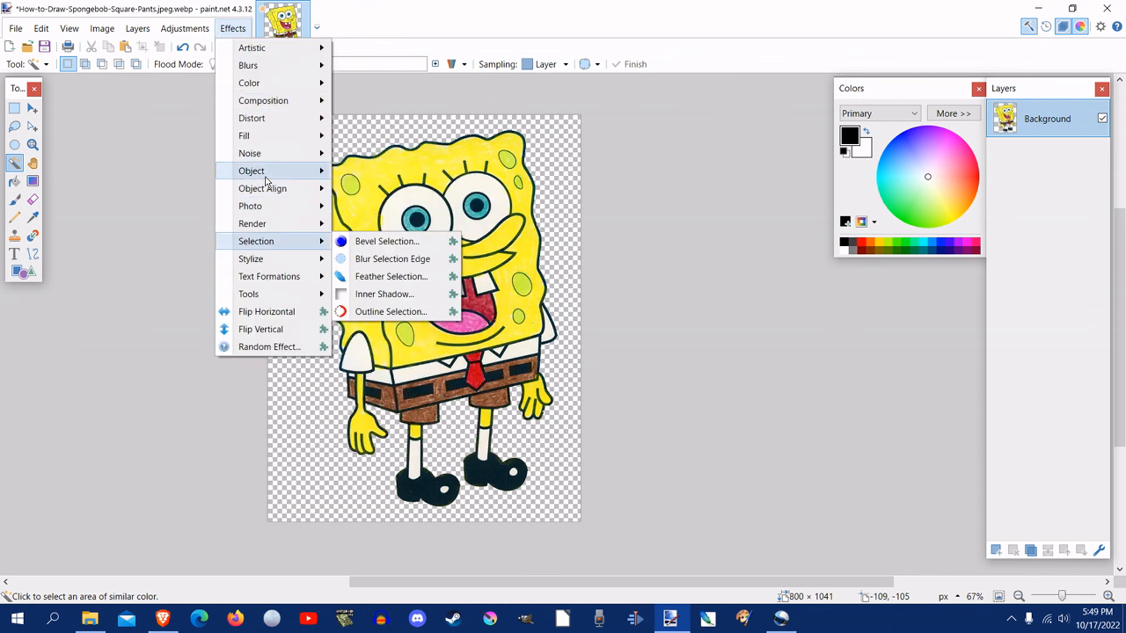
mouse_move(264, 172)
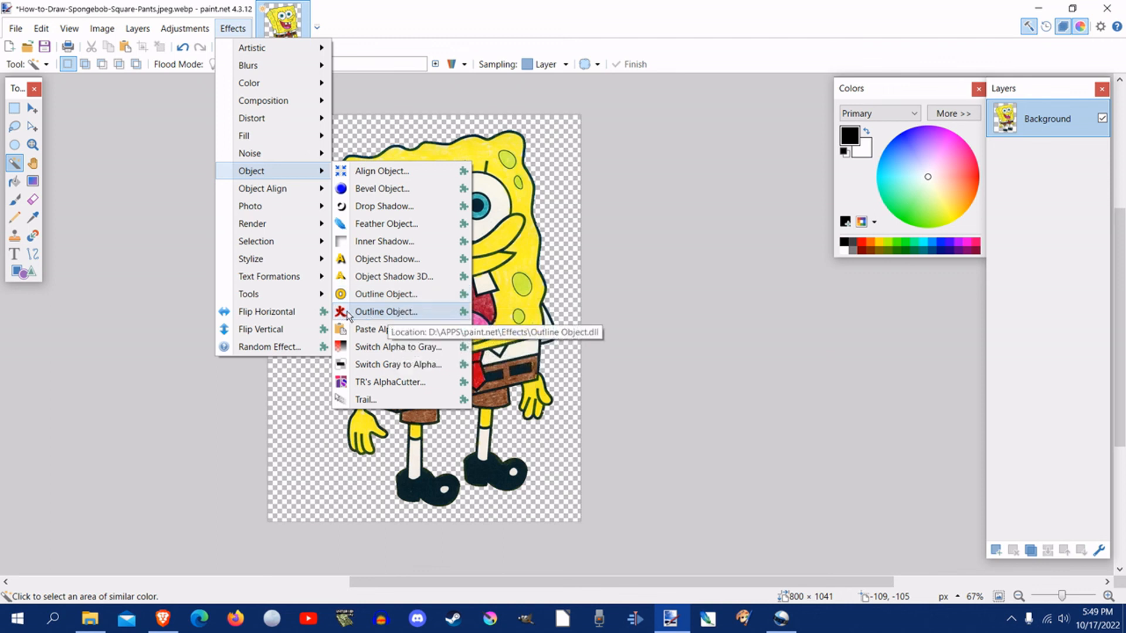
left_click(386, 311)
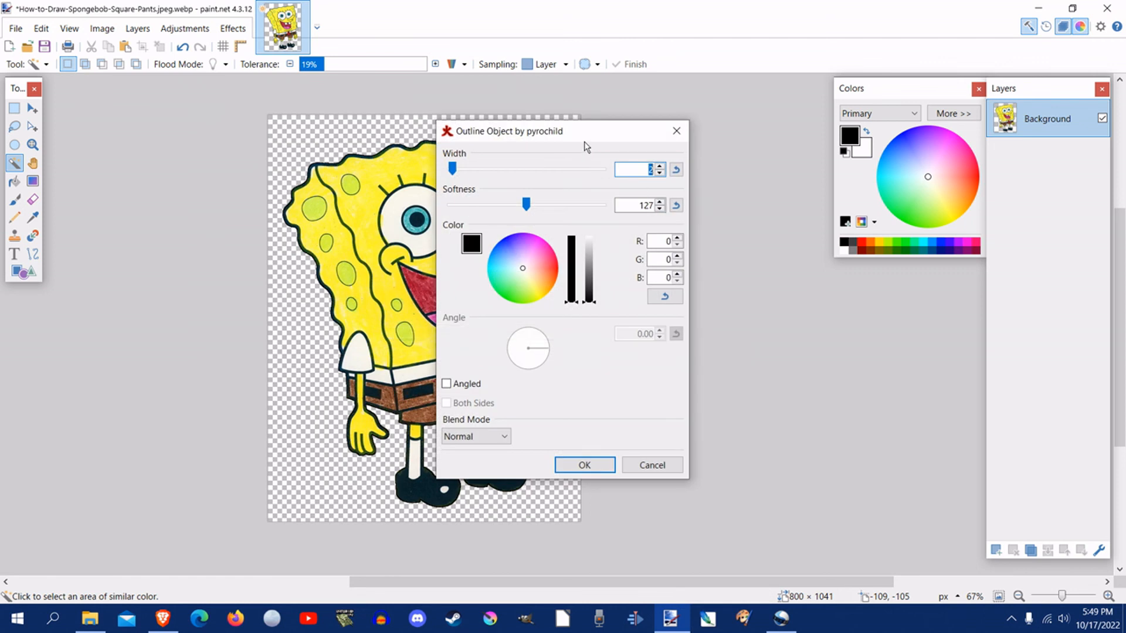
left_click_drag(581, 136, 707, 153)
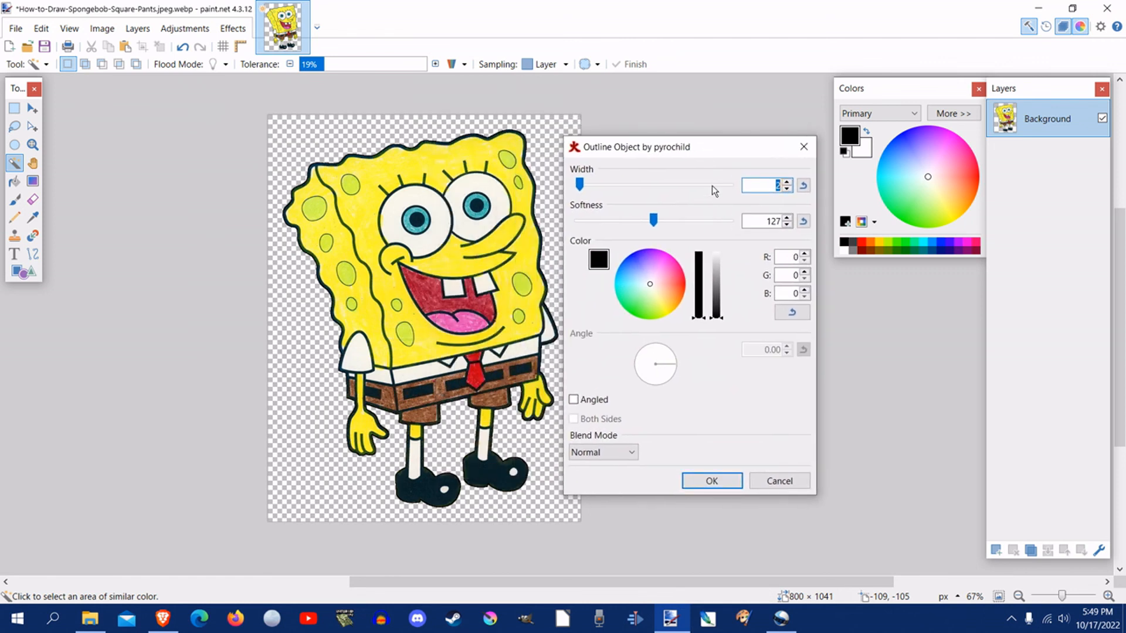
left_click_drag(583, 187, 593, 192)
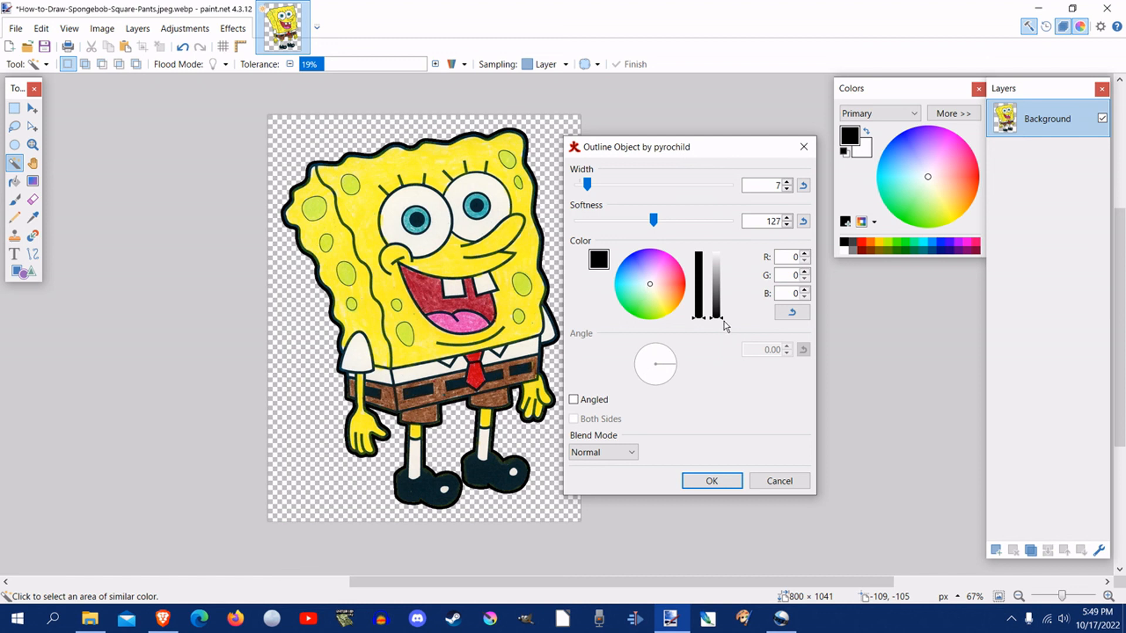
left_click_drag(721, 320, 723, 253)
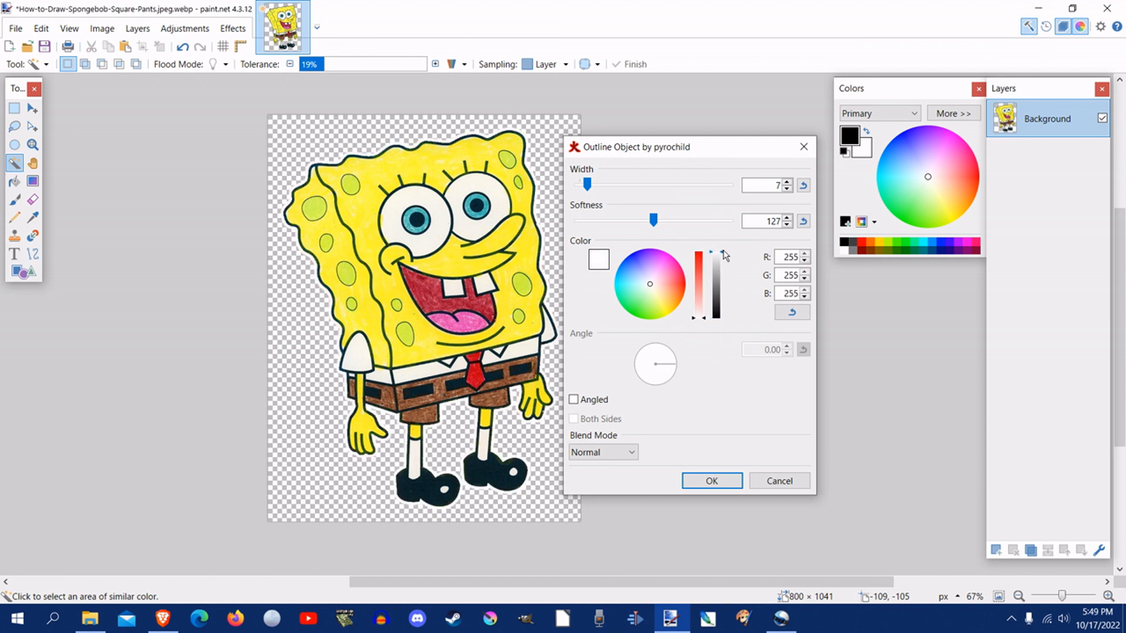
mouse_move(705, 320)
left_mouse_down()
mouse_move(703, 299)
mouse_move(702, 336)
left_mouse_up()
mouse_move(587, 185)
left_mouse_down()
mouse_move(614, 182)
mouse_move(604, 179)
left_mouse_up()
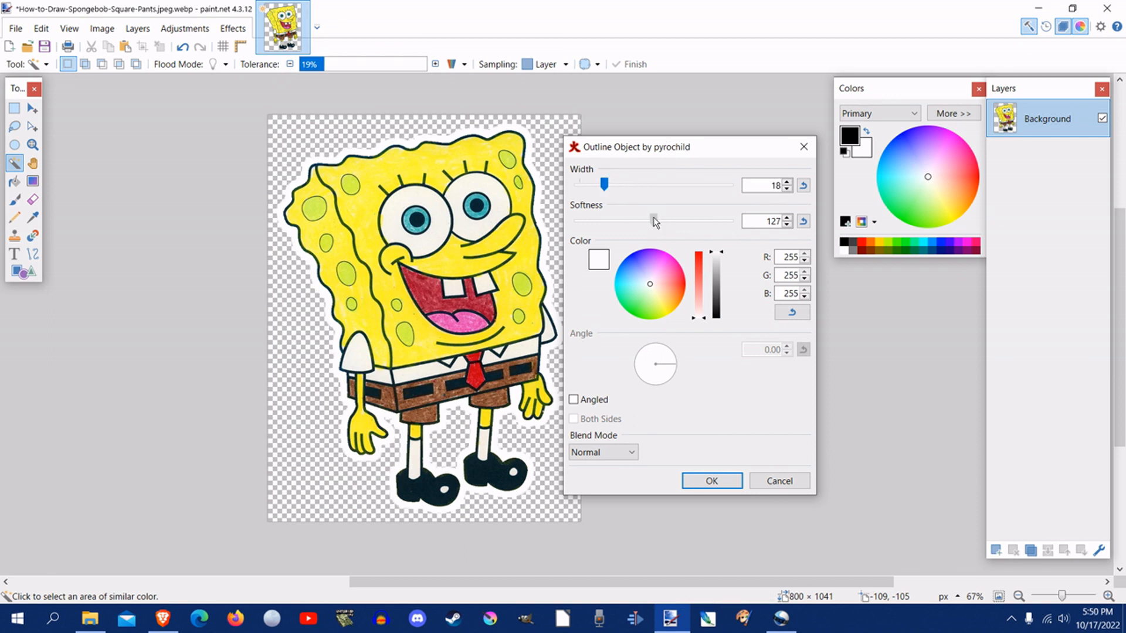
mouse_move(654, 217)
left_mouse_down()
mouse_move(621, 220)
mouse_move(633, 221)
left_mouse_up()
left_click(778, 480)
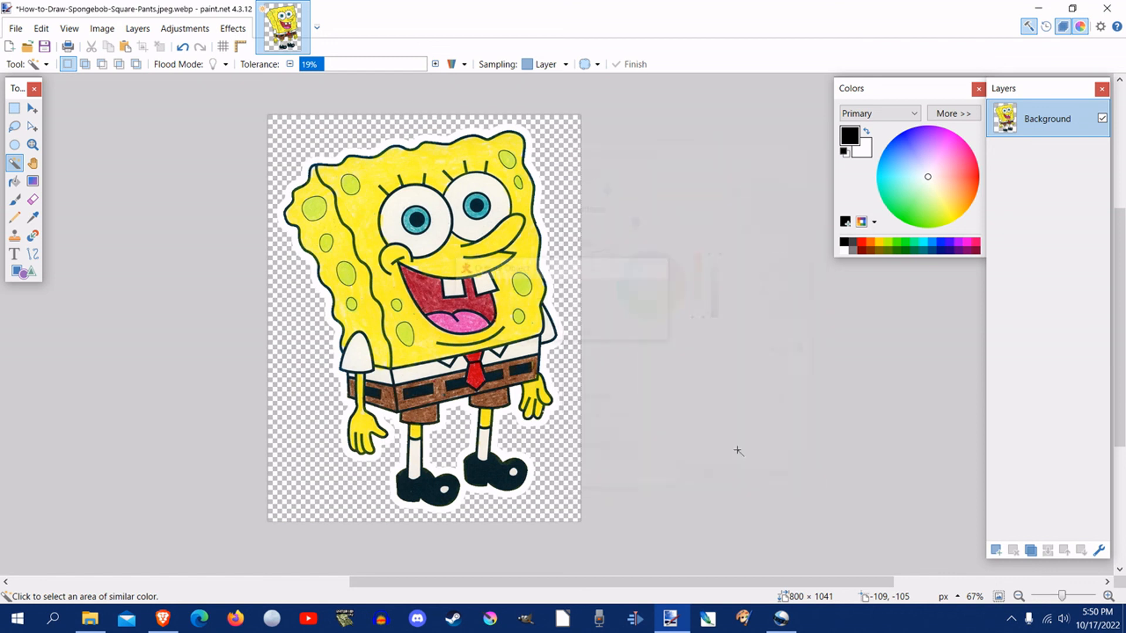
Step: Set up pyrochild's Outline Object effect on SpongeBob with width 21 and a blue colour of R 114, G 119, B 255
left_click(236, 30)
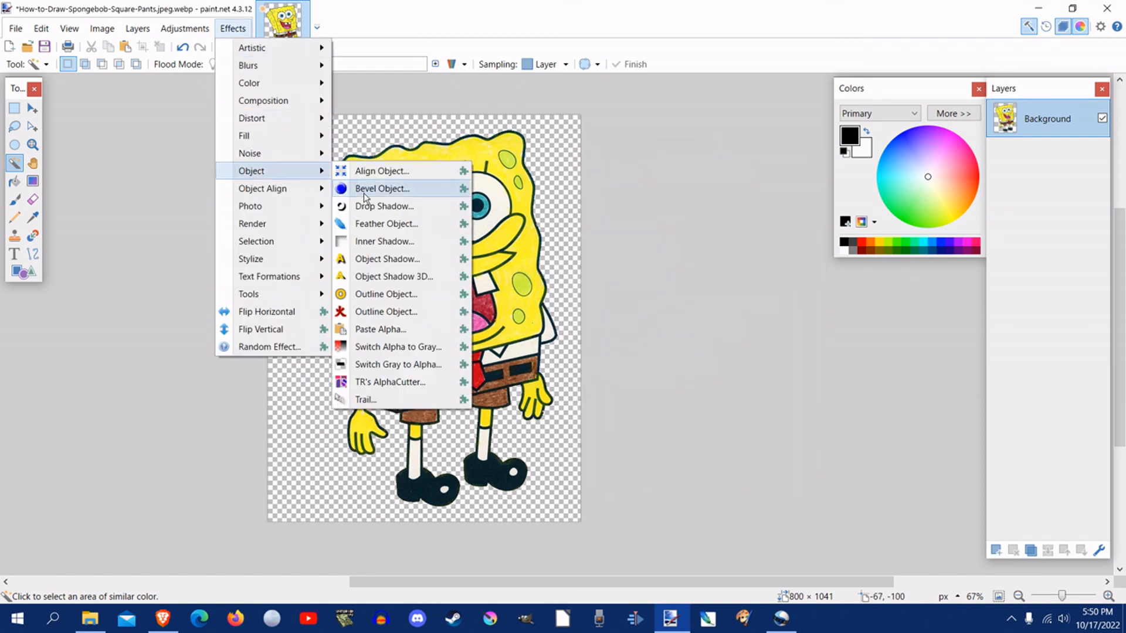
left_click(405, 310)
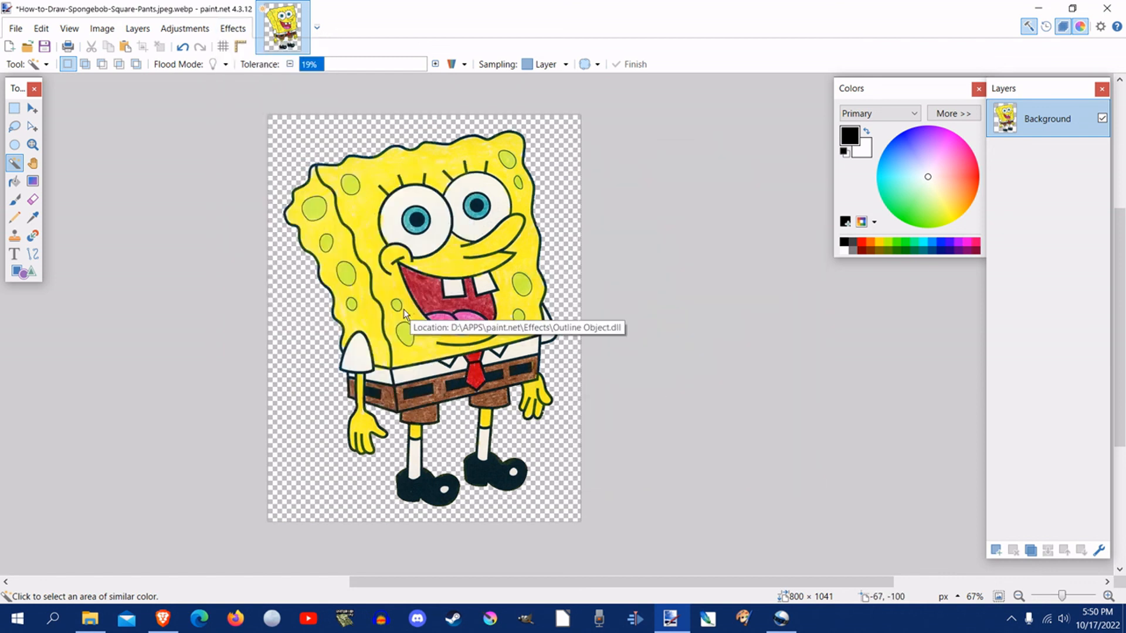
left_click_drag(519, 132, 623, 148)
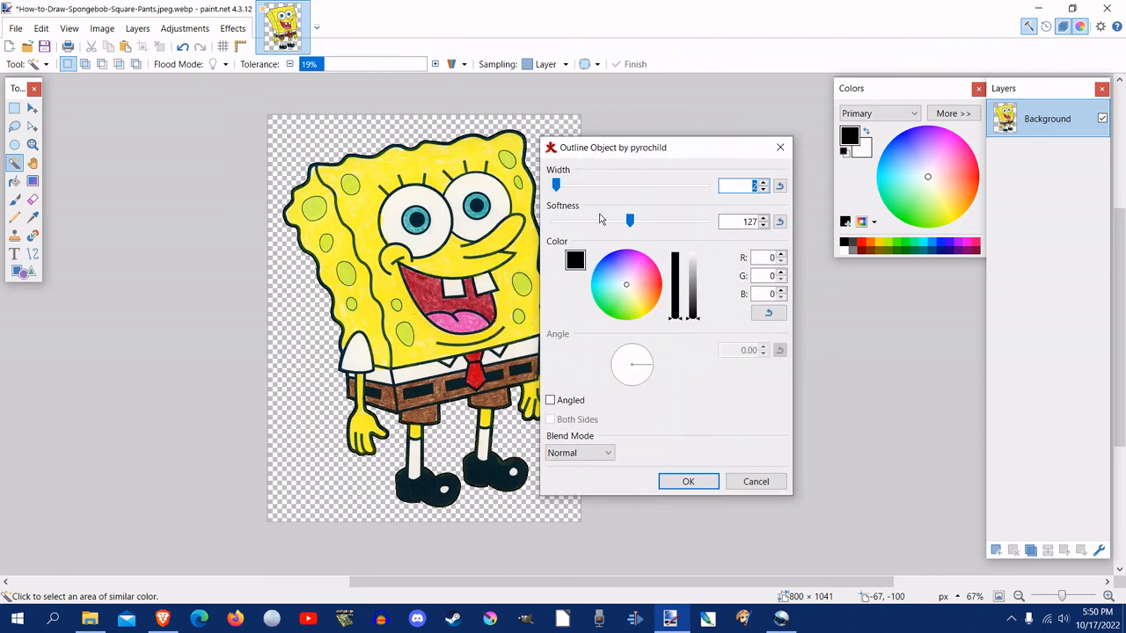
left_click_drag(558, 187, 584, 185)
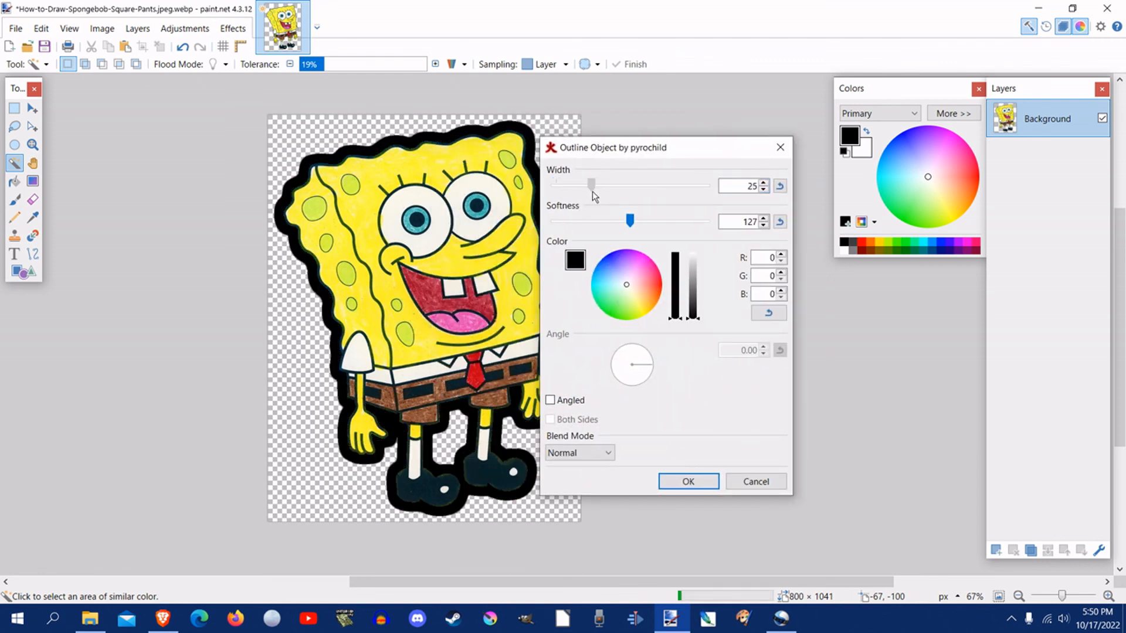
left_click(643, 275)
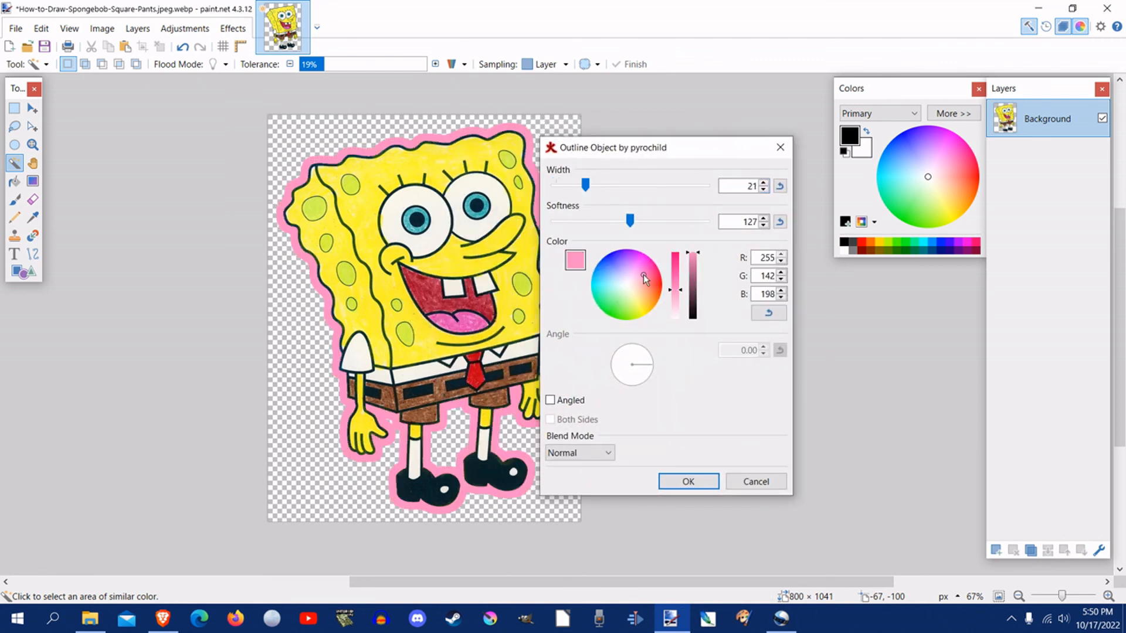
left_click(614, 265)
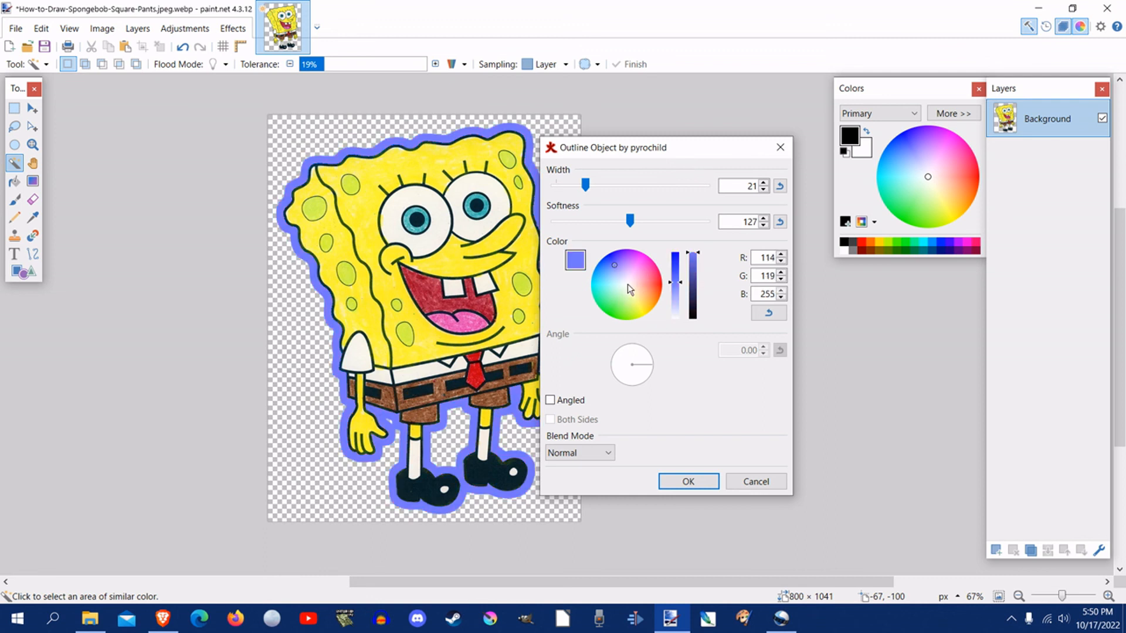